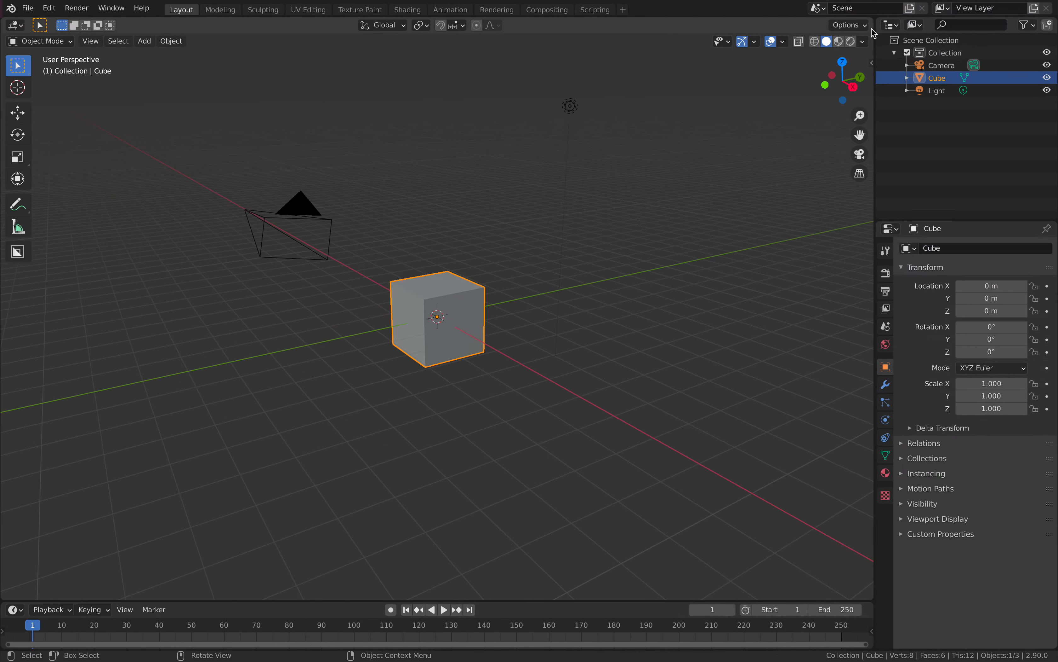
Split the 3D viewport horizontally, switch the upper area to the Sverchok Nodes editor and create a new node tree
drag(870, 19, 437, 307)
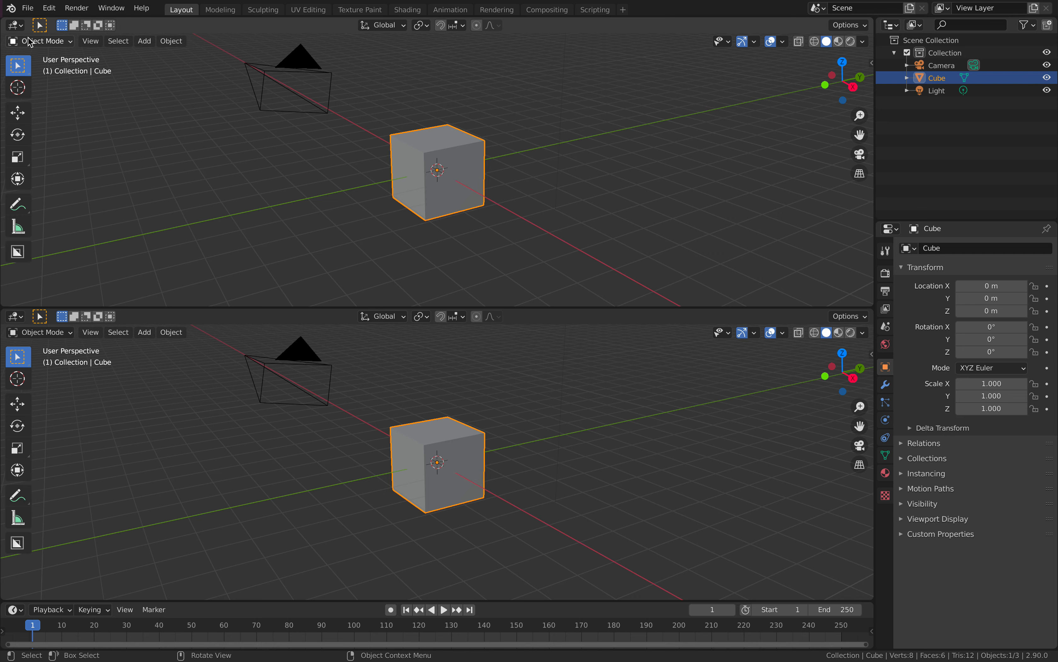
click(16, 25)
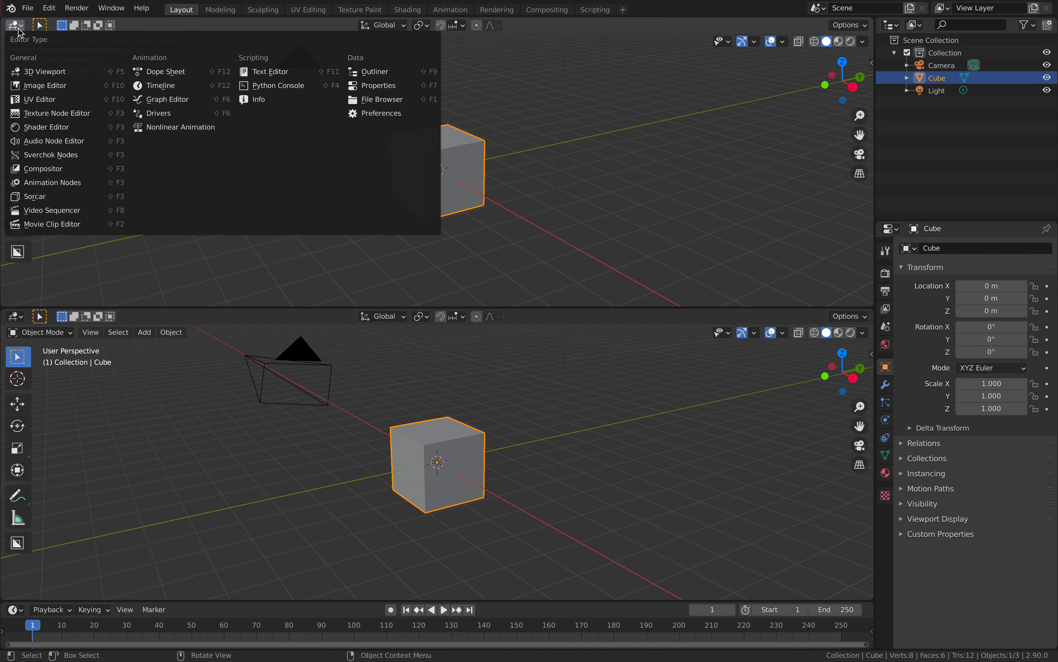
click(52, 156)
click(410, 27)
Delete all default objects from the scene
click(502, 350)
key(a)
key(x)
click(502, 350)
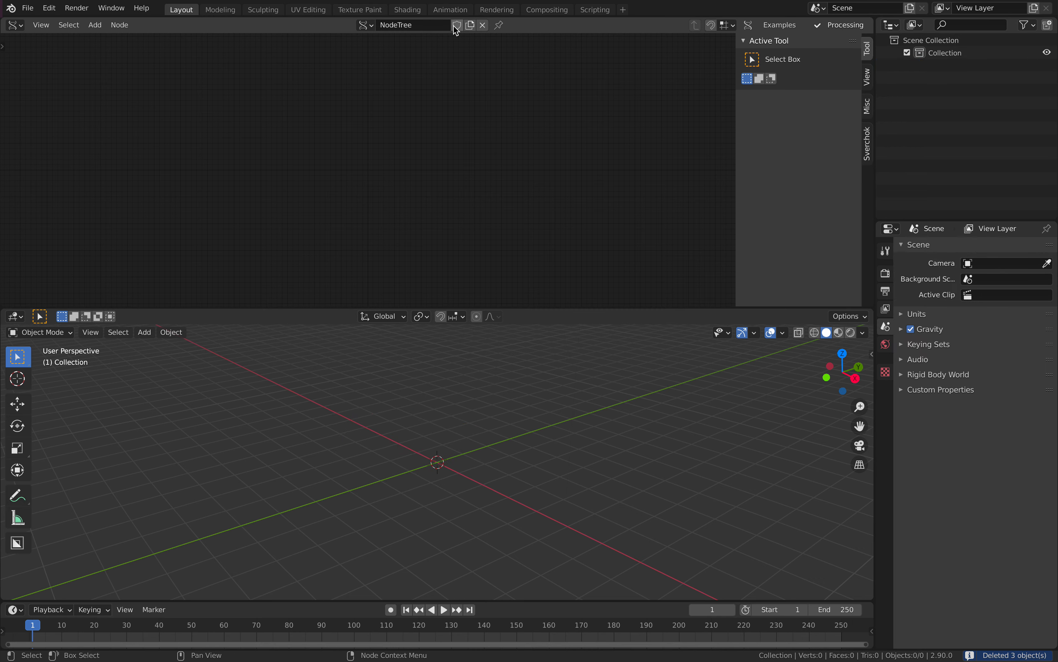
Save the file to the Desktop as custom_twist_001.blend
click(27, 8)
click(70, 104)
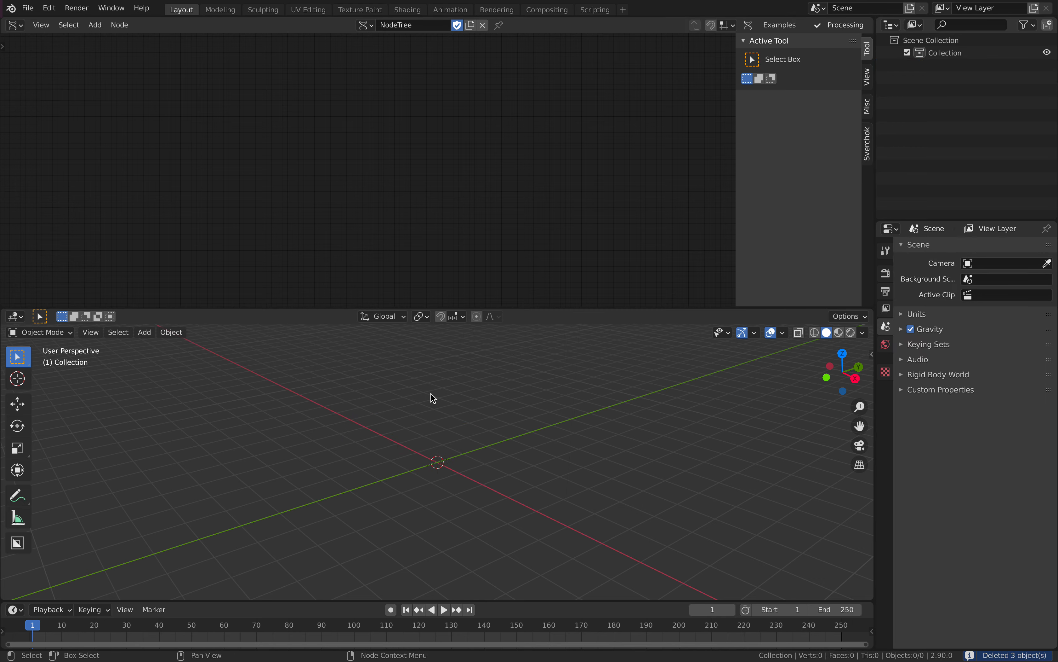
click(381, 606)
text(c)
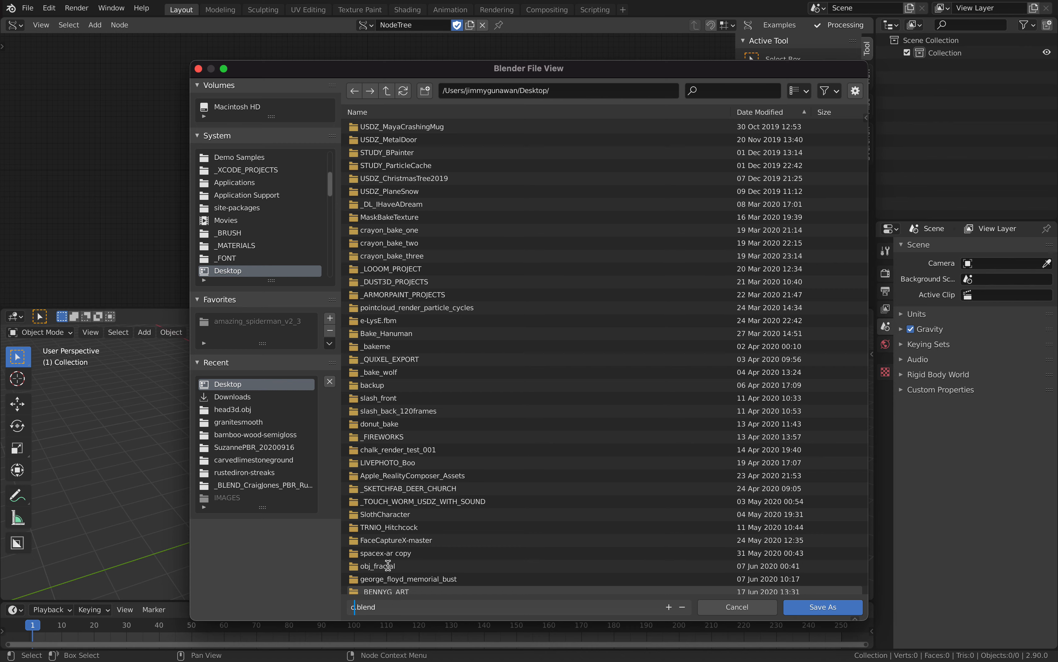
text(ustom_twist_001)
click(823, 606)
Add a Box node to the node tree
key(shift+a)
click(305, 152)
text(b)
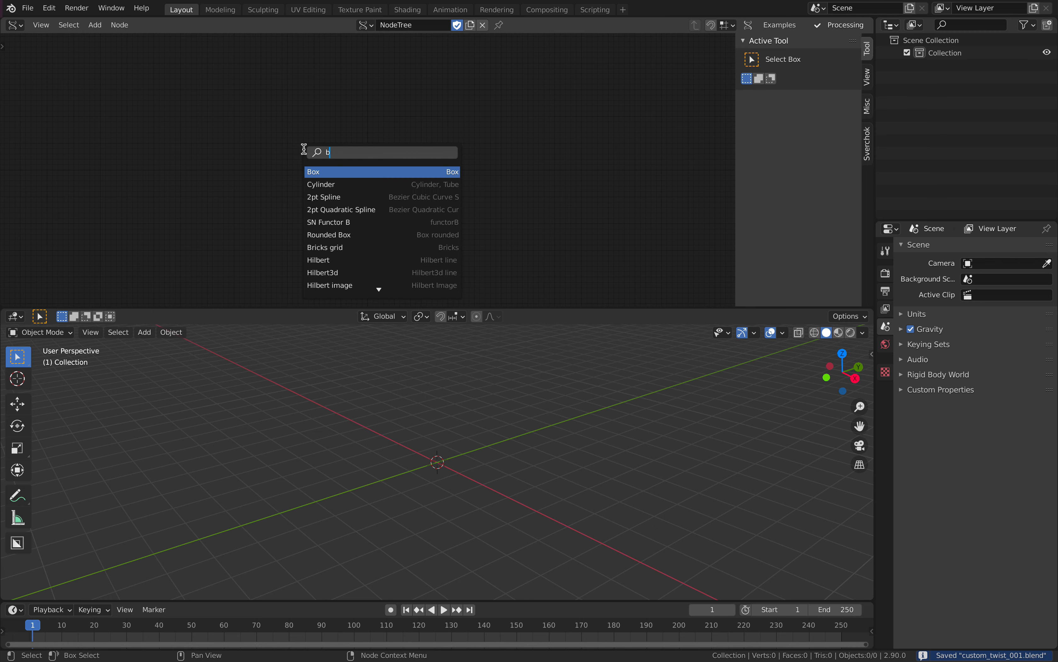
key(Return)
click(273, 118)
Add a Mesh viewer node beside the Box node
key(shift+a)
click(472, 150)
text(mes)
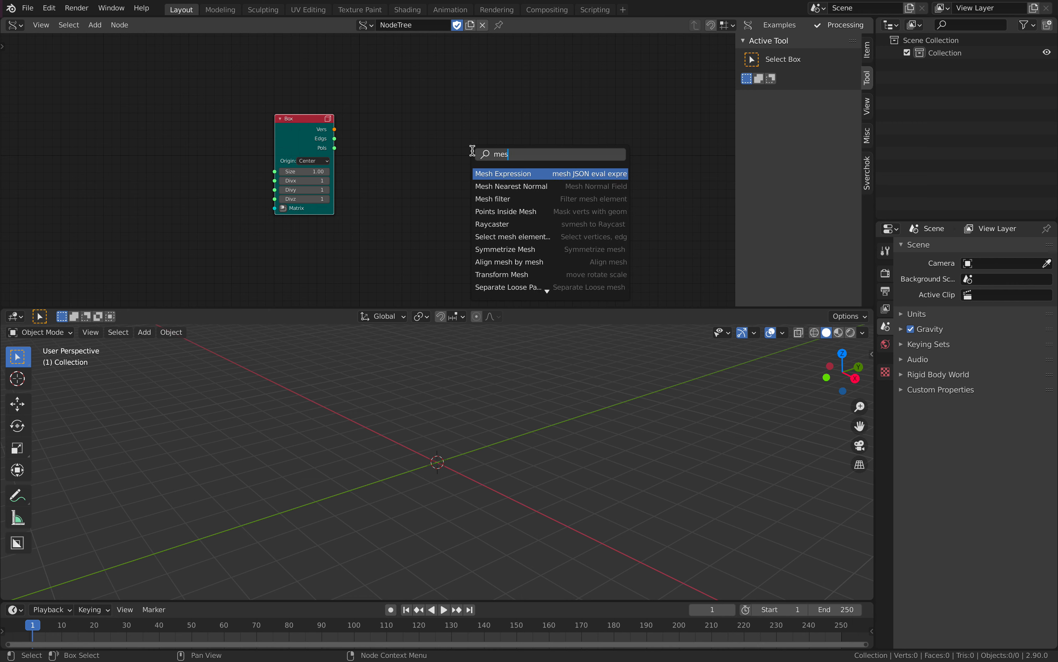
text(h vi)
key(Return)
click(473, 150)
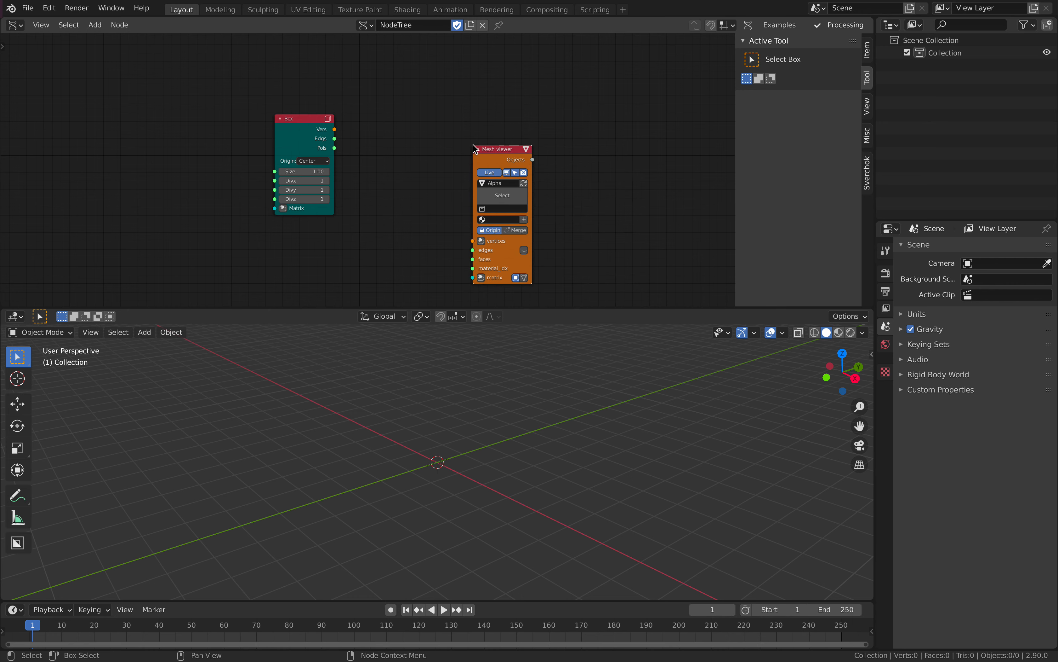
Link the Box's Vers, Edgs and Pols outputs to the Mesh viewer's vertices, edges and faces, and move the viewer further away
shift+click(489, 153)
key(f)
drag(498, 146, 537, 123)
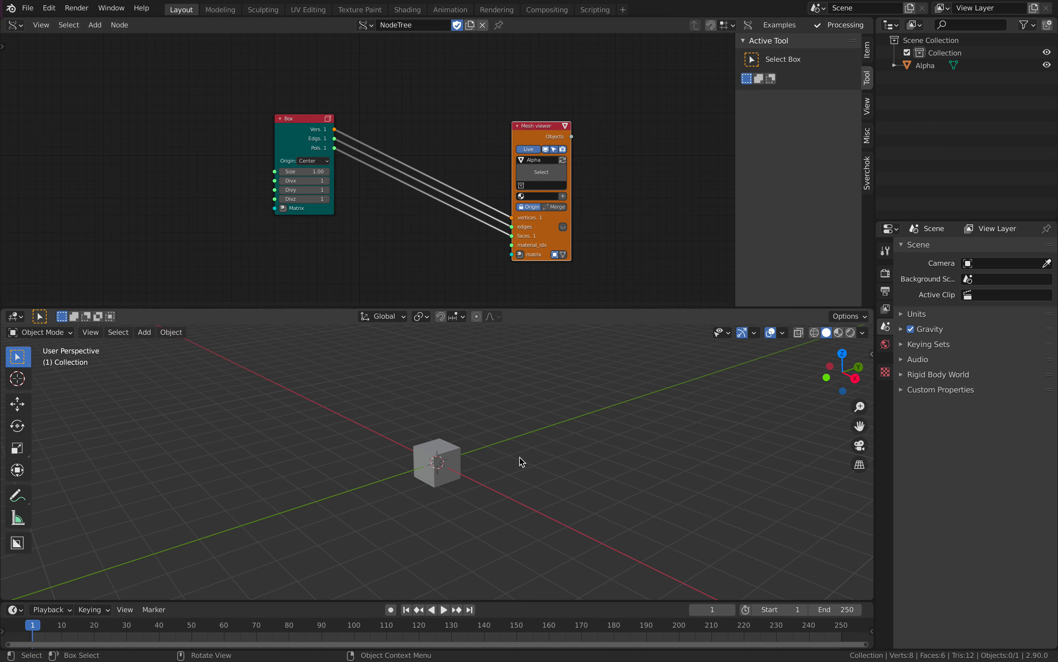
Turn on edge display in the Mesh viewer node
scroll(543, 490, up, 1)
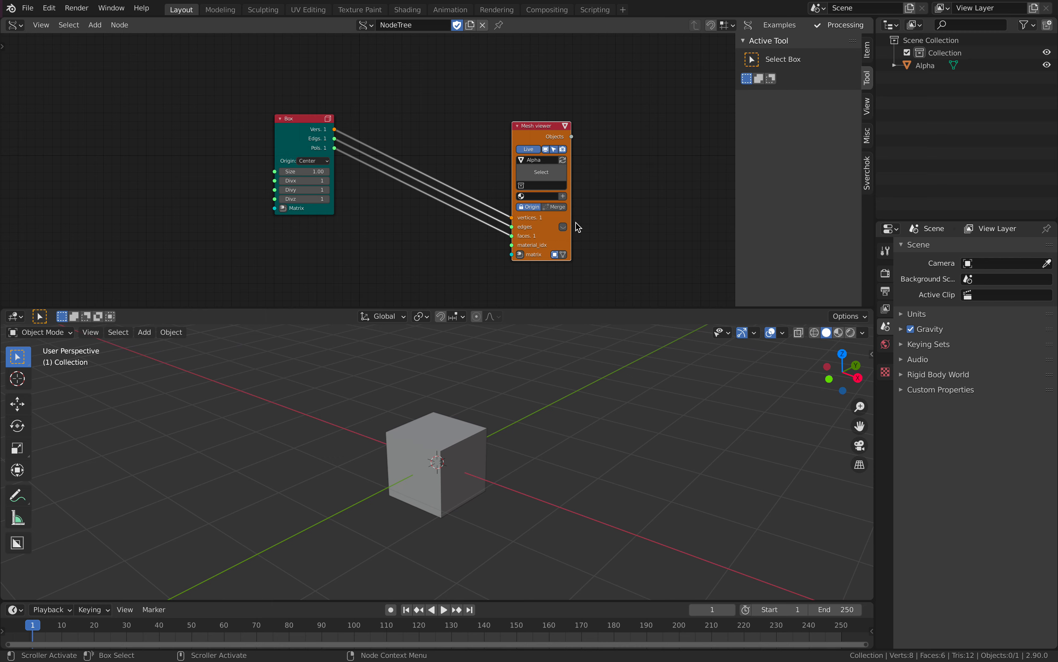
click(563, 226)
middle_drag(607, 338, 540, 395)
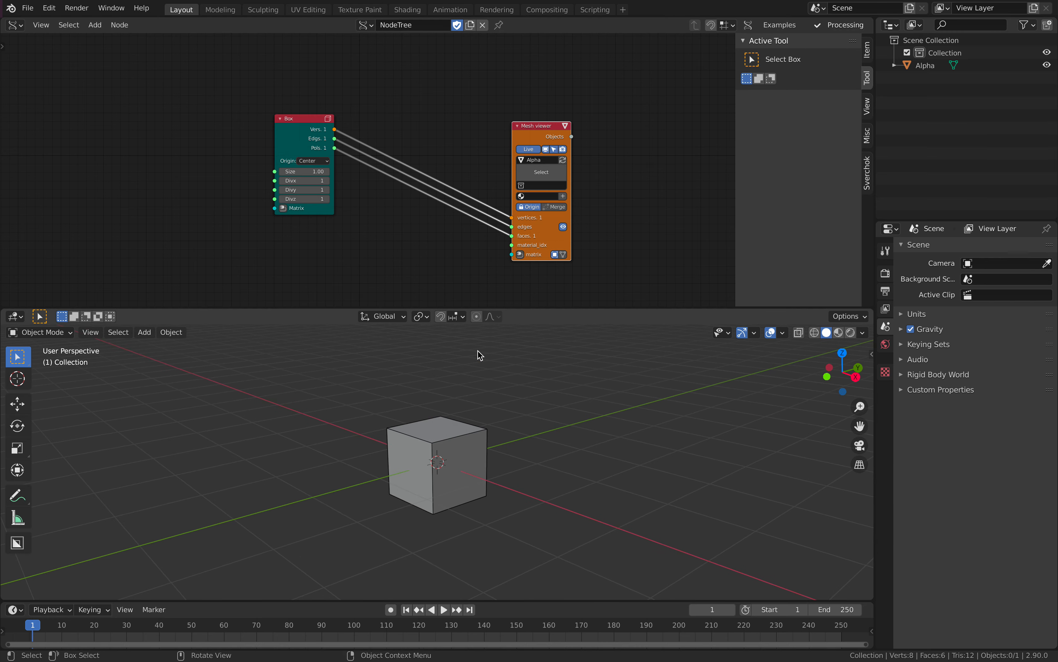
Set the Box divisions to 4 in X, 4 in Y and 5 in Z
mouse_move(325, 189)
mouse_down()
mouse_move(345, 189)
mouse_move(328, 194)
mouse_up()
click(328, 199)
middle_drag(473, 394, 420, 405)
Attach a Matrix In node to the Box's Matrix input and set its Z scale to 8
click(282, 208)
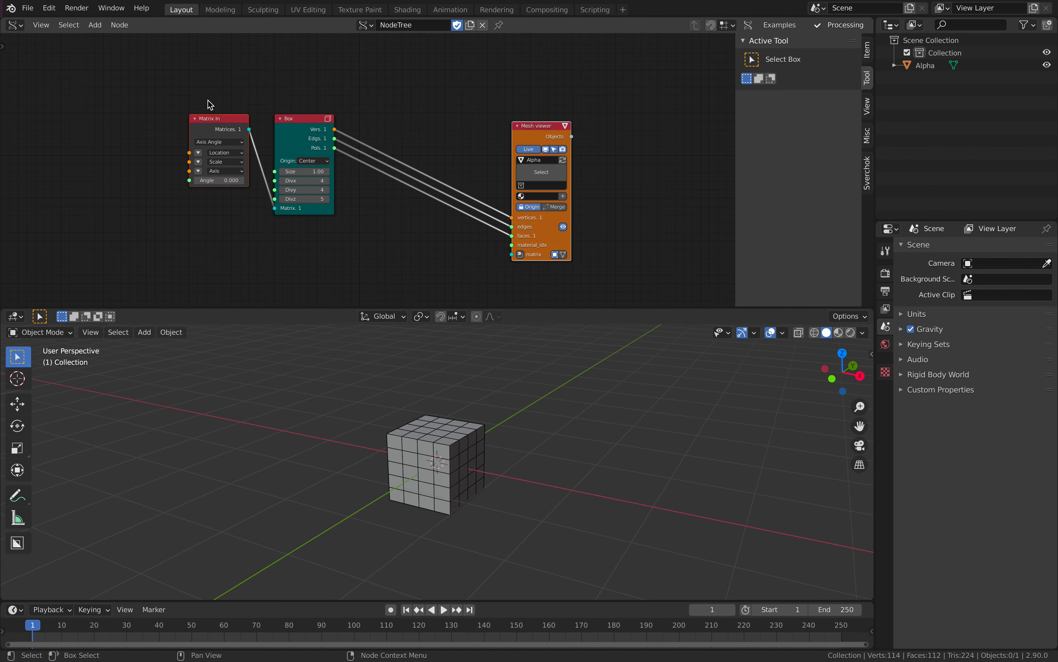
drag(210, 119, 201, 179)
click(192, 222)
drag(213, 236, 400, 236)
middle_drag(414, 381, 546, 452)
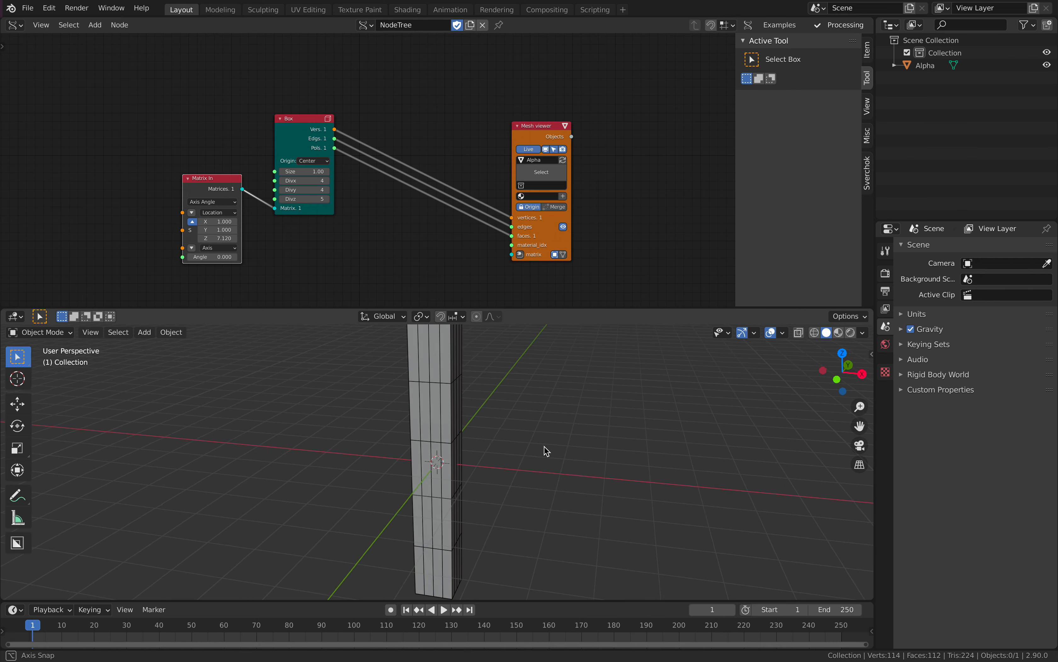
text(8)
key(Return)
middle_drag(385, 363, 362, 368)
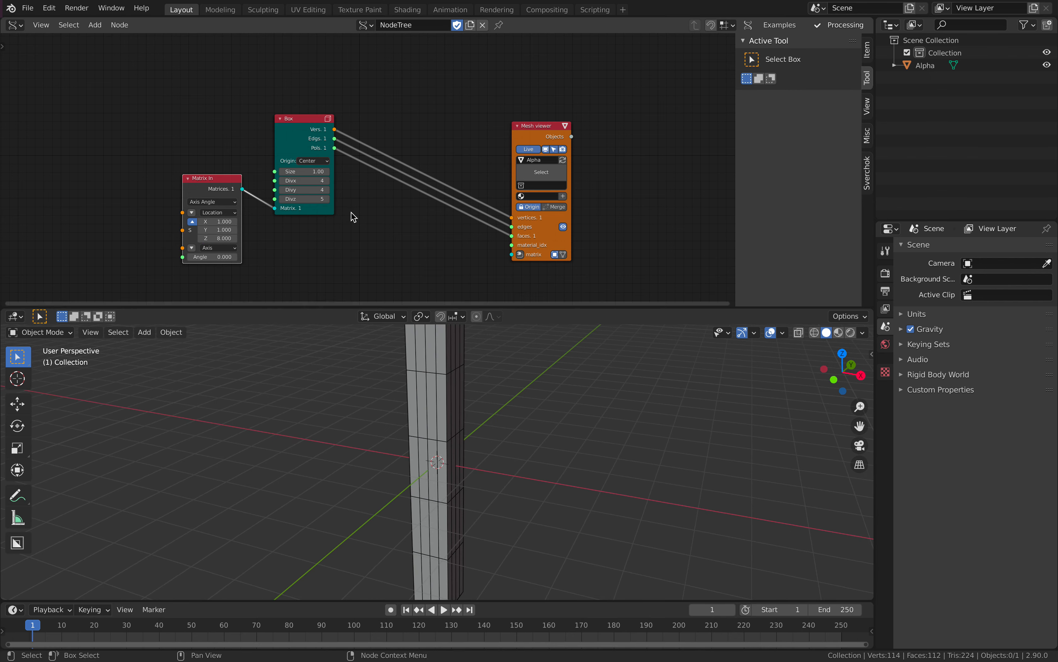
Raise the Box's Divz to 23 and save the file
click(331, 201)
click(328, 198)
click(328, 198)
click(327, 199)
click(327, 198)
click(327, 198)
click(328, 199)
click(328, 198)
click(328, 198)
click(328, 199)
click(327, 198)
click(328, 198)
click(327, 199)
scroll(503, 461, down, 3)
mouse_move(503, 460)
middle_down()
mouse_move(495, 446)
mouse_move(503, 484)
middle_up()
scroll(497, 451, up, 2)
key(ctrl+s)
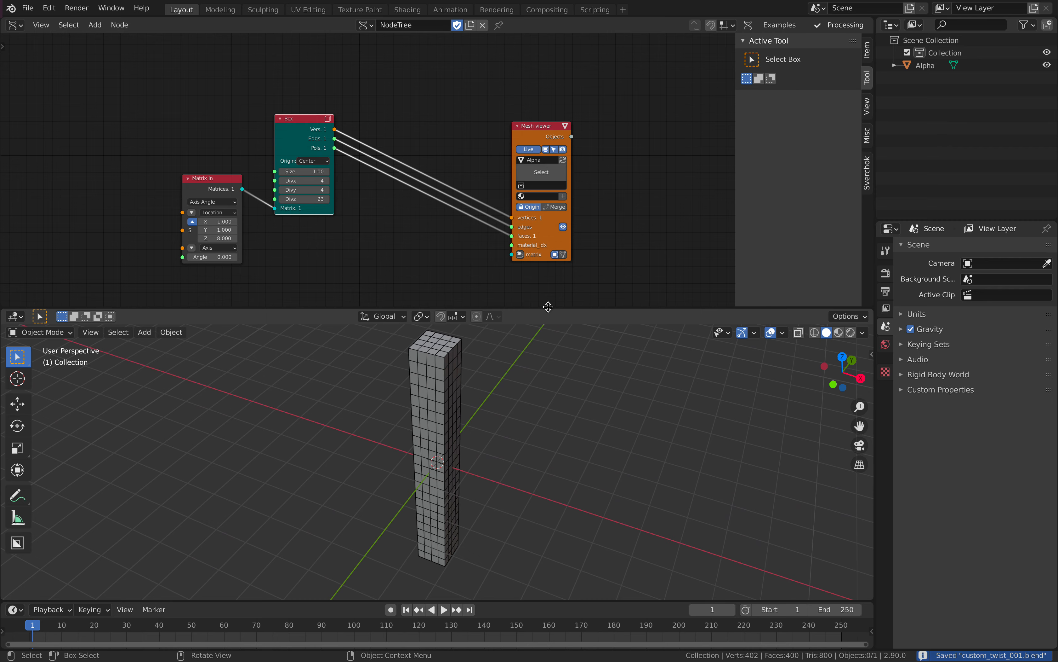
Hide the node editor's sidebar and spread the nodes apart to make room between the Box and Mesh viewer
drag(541, 135, 607, 143)
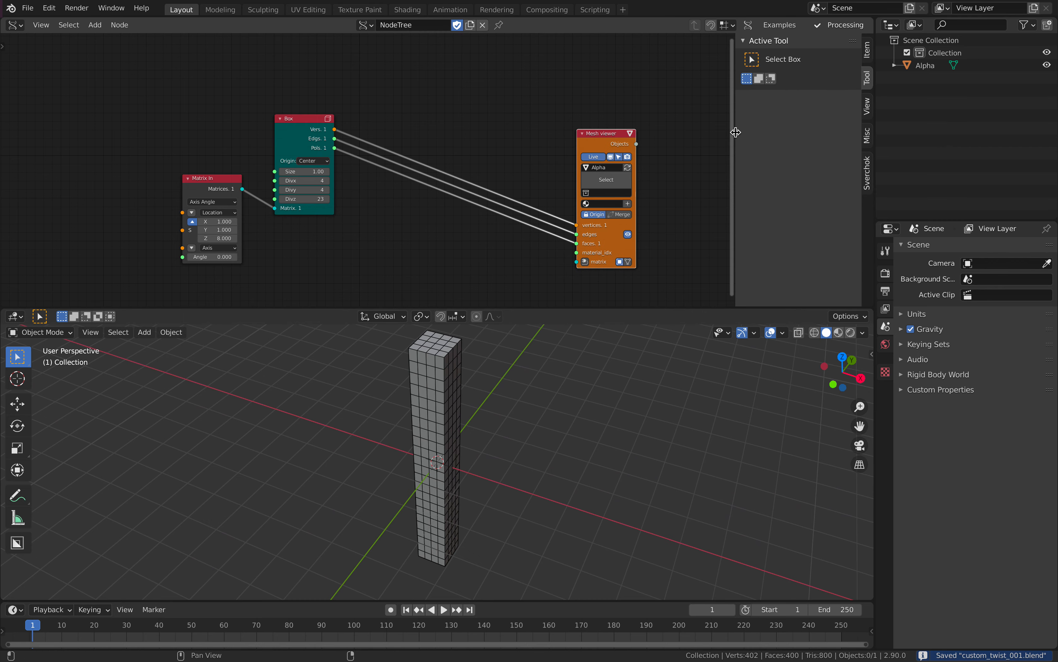
drag(736, 132, 877, 133)
drag(265, 190, 96, 191)
drag(373, 124, 232, 131)
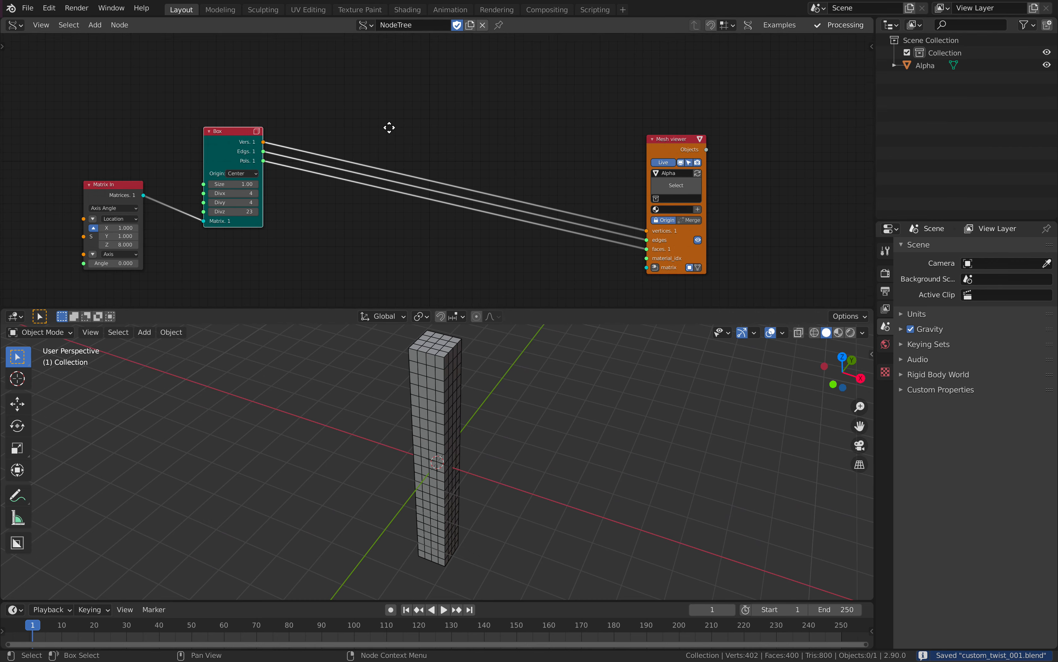
scroll(389, 128, up, 3)
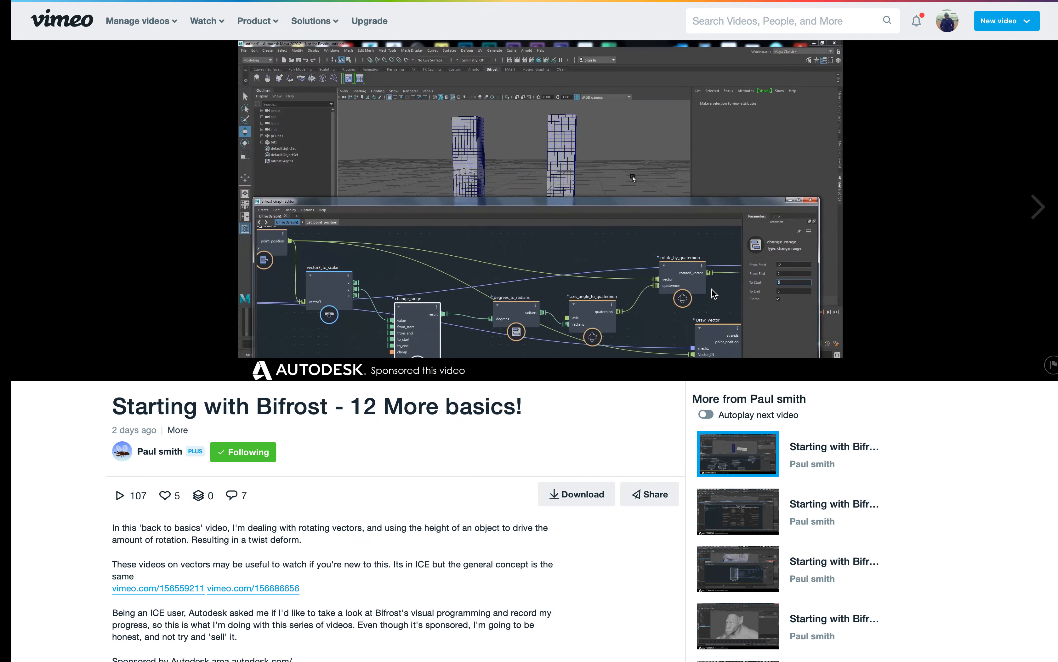
scroll(344, 194, left, 10)
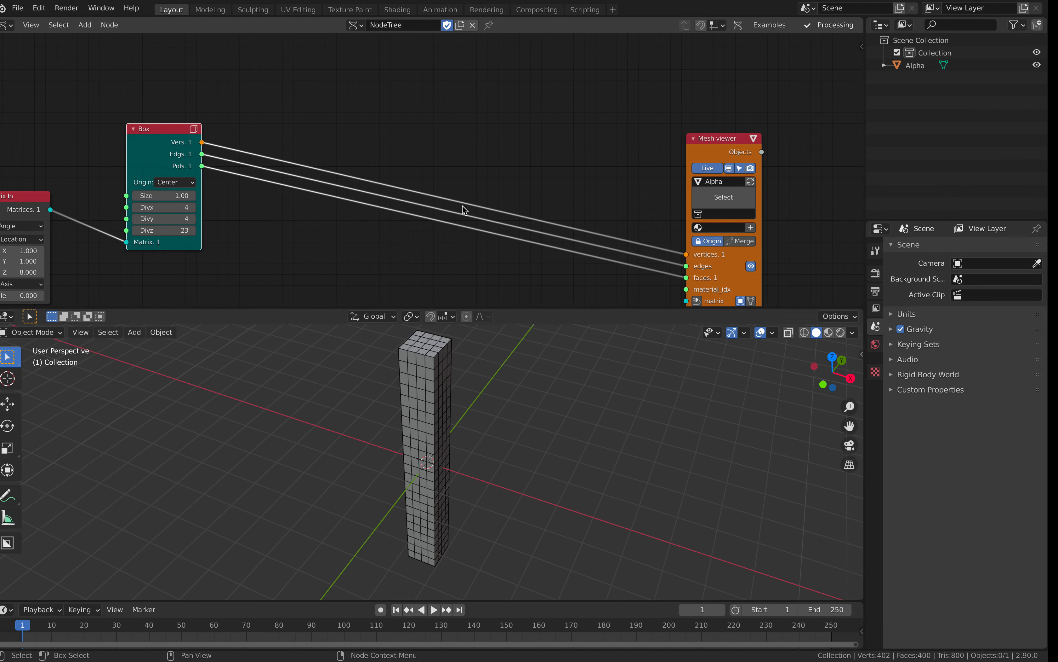
Add a Vector out node and feed the Box's Vers output into its Vectors input
key(alt+space)
text(vector o)
key(Return)
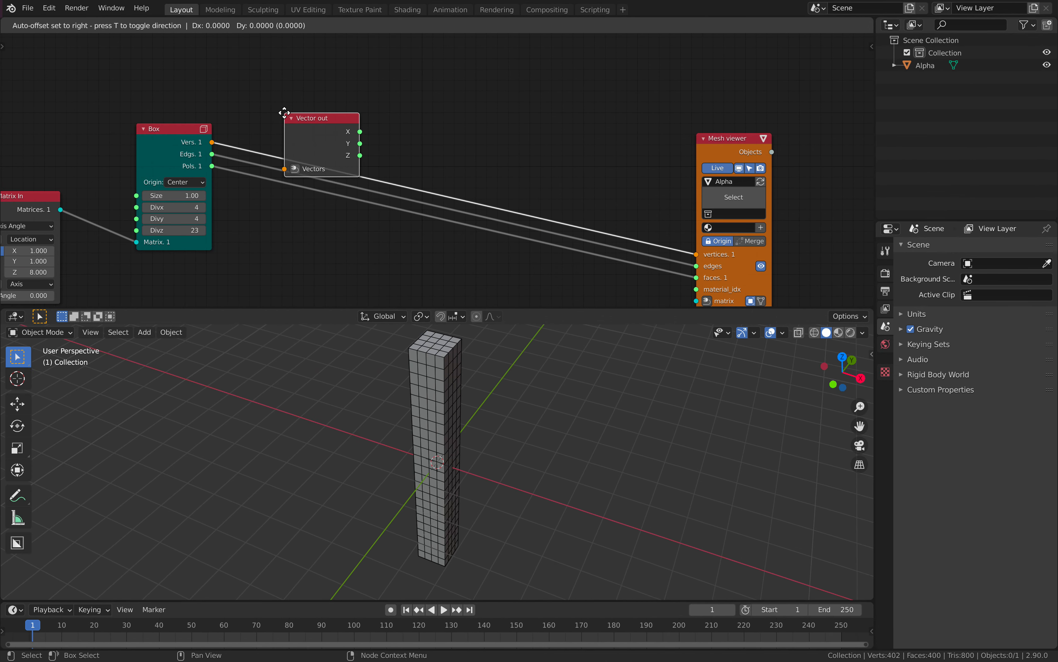
click(245, 81)
drag(212, 142, 170, 149)
middle_drag(474, 514, 448, 433)
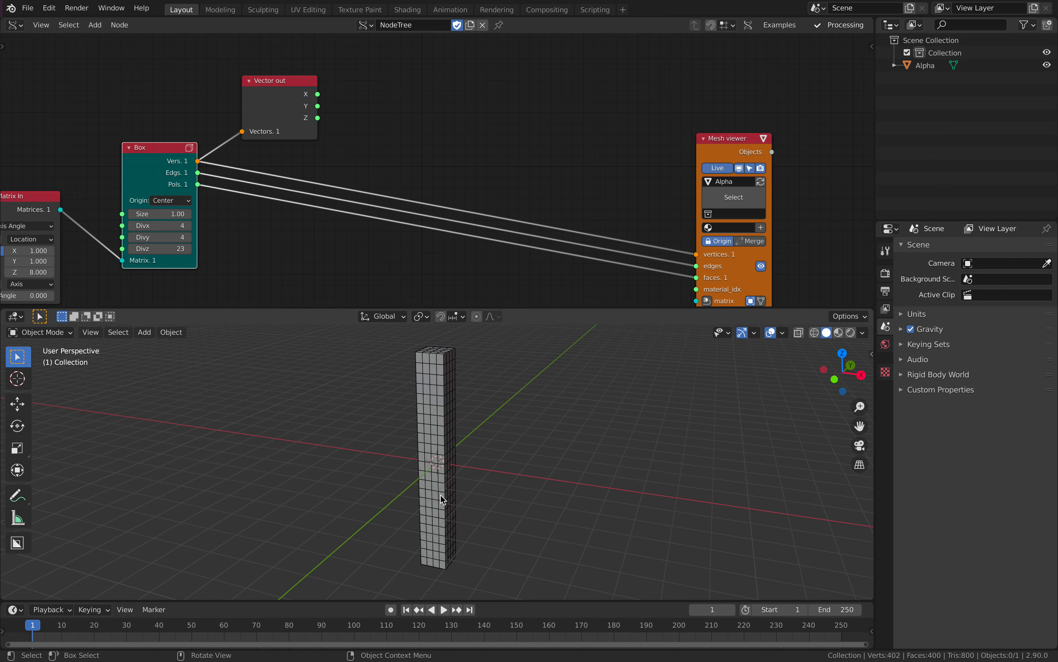
Rearrange the Box and Vector out nodes into a tidier layout
drag(192, 155, 176, 158)
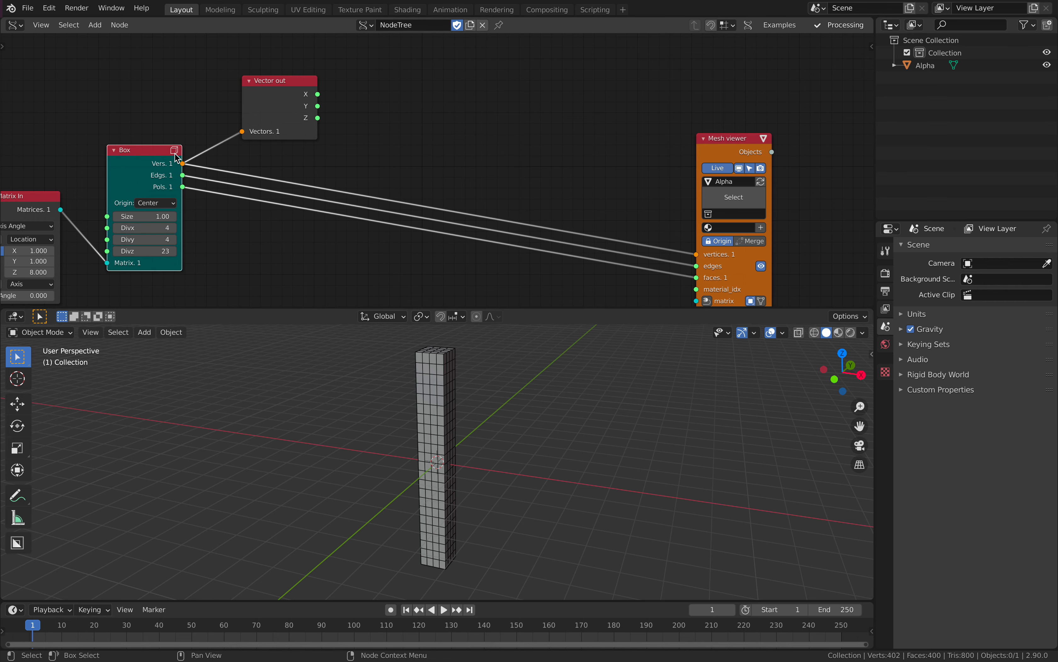
drag(247, 110, 262, 108)
middle_drag(186, 138, 282, 140)
drag(156, 195, 167, 183)
drag(246, 166, 248, 166)
middle_drag(277, 153, 209, 161)
drag(325, 119, 319, 119)
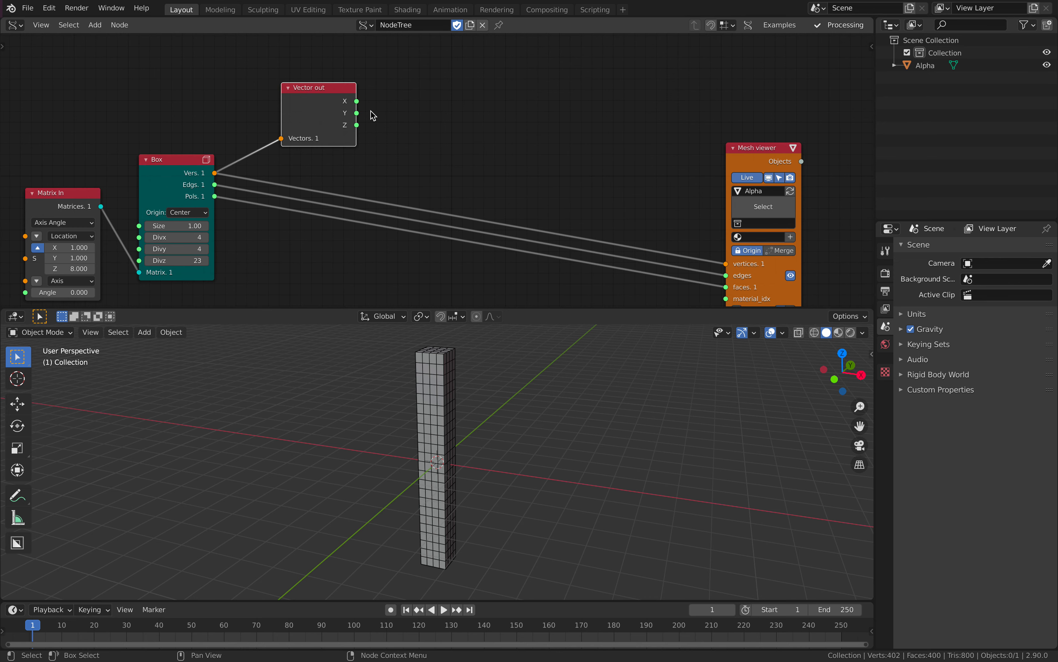
Add a Stethoscope MK2 node and link Vector out's Y output to it to read the values
middle_drag(433, 117, 416, 127)
key(shift+a)
text(stet)
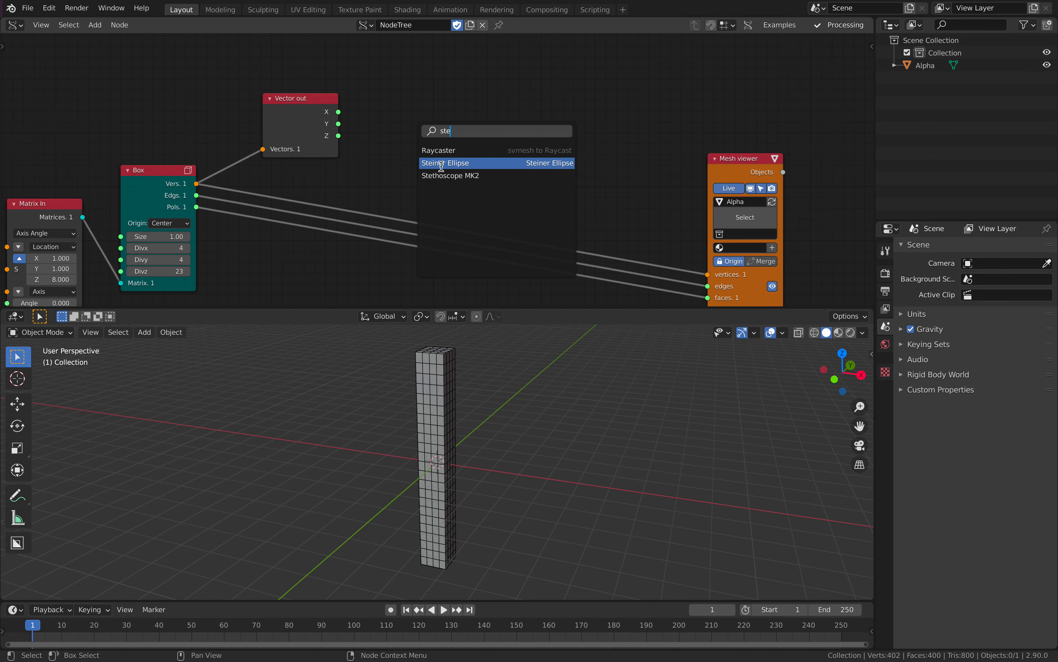
key(Return)
click(439, 73)
drag(339, 123, 417, 166)
middle_drag(393, 129, 367, 213)
scroll(399, 167, up, 3)
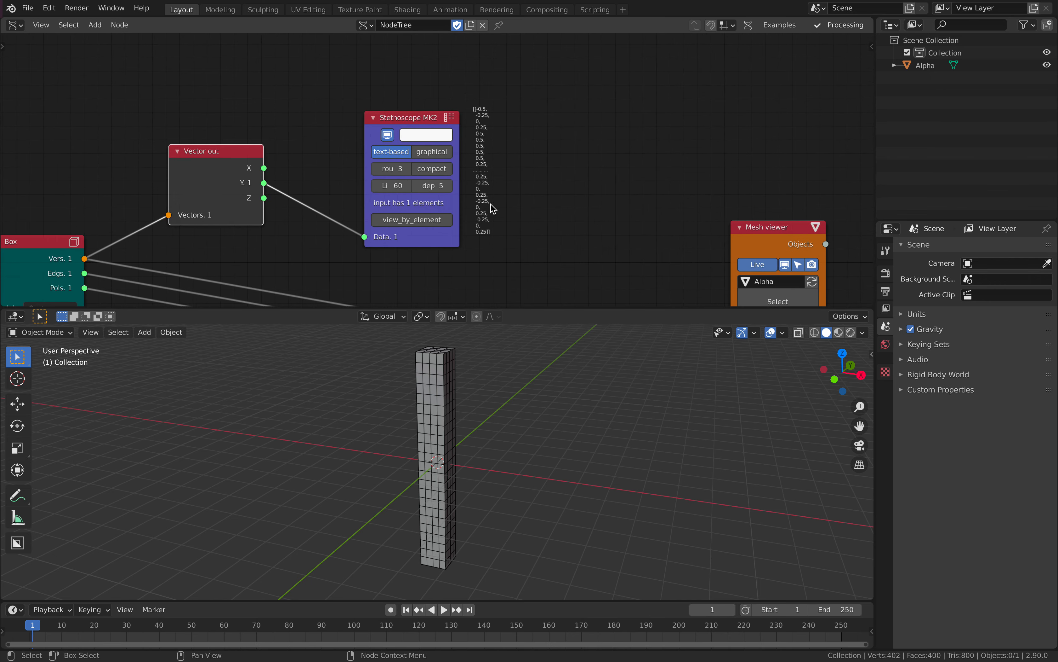
Delete the Stethoscope MK2 node
scroll(490, 204, down, 2)
middle_drag(503, 197, 588, 118)
middle_drag(437, 413, 422, 432)
middle_drag(509, 71, 480, 125)
click(497, 57)
key(x)
Save the file and add a Map Range node after Vector out
scroll(492, 95, down, 2)
key(ctrl+s)
key(shift+a)
click(496, 126)
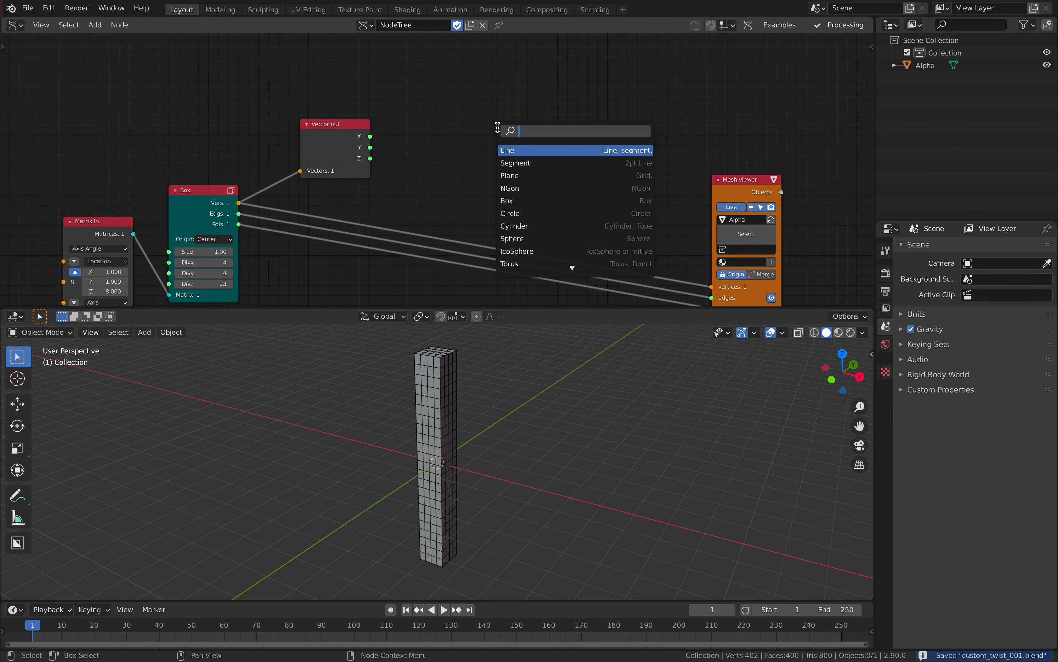
text(map)
key(Down)
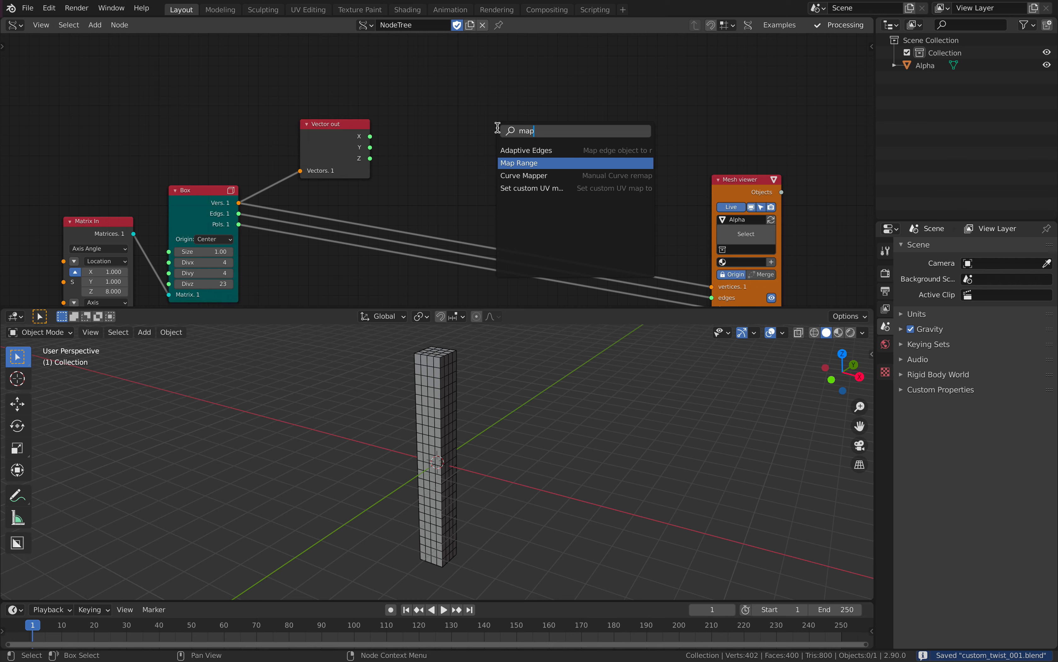
key(Return)
click(497, 129)
Link Vector out's Y output to Map Range's Value, and set Old Min to -2.70 and Old Max to 2.74
drag(374, 148, 393, 153)
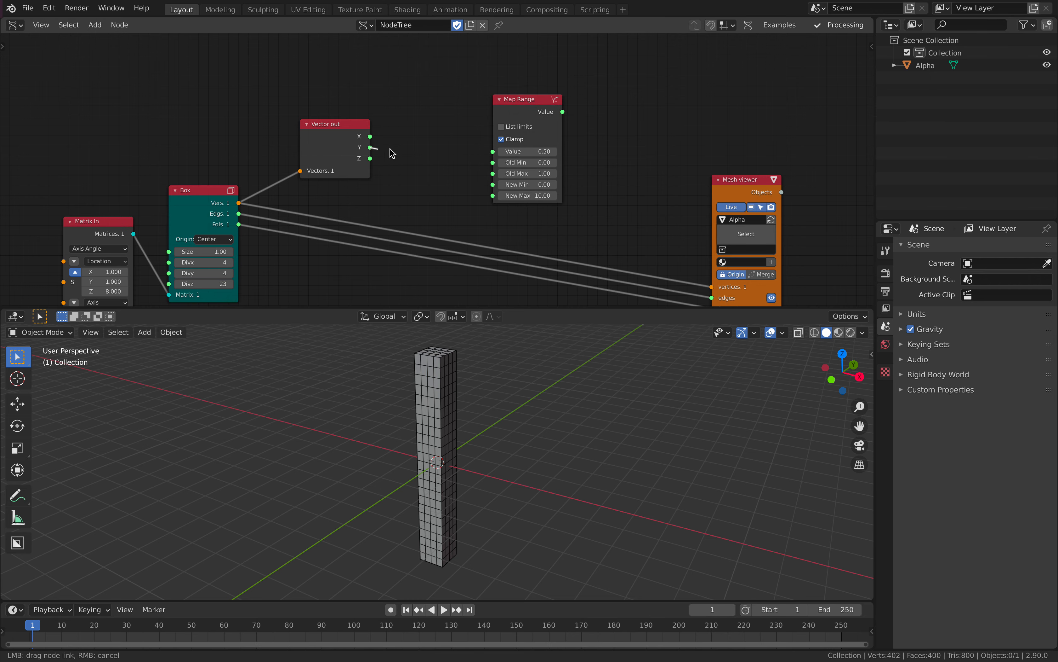
drag(501, 147, 493, 151)
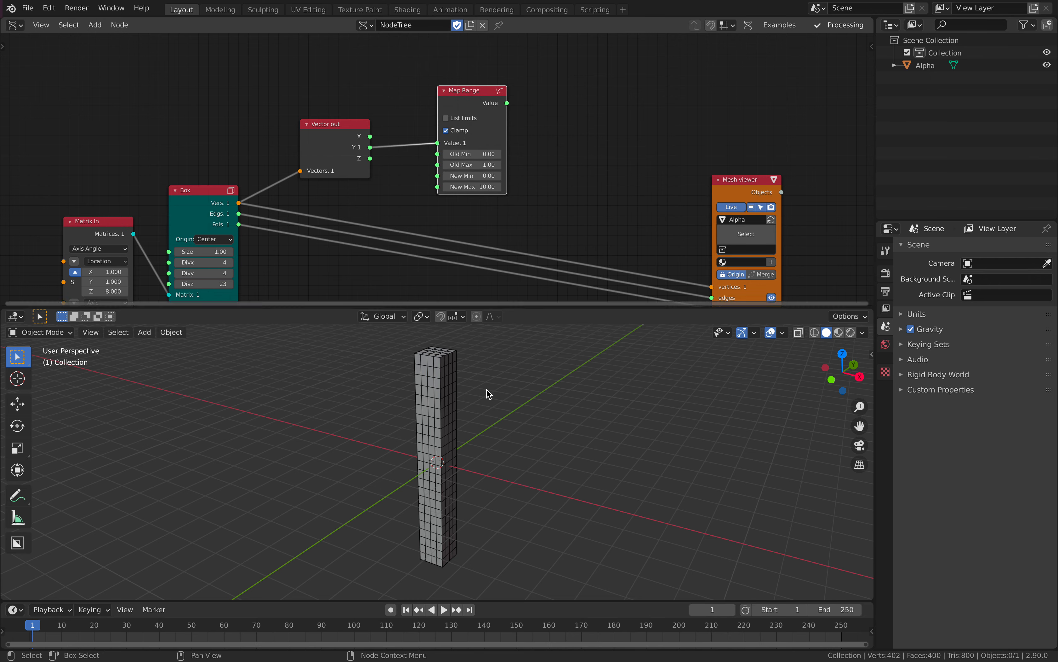
middle_drag(487, 390, 453, 508)
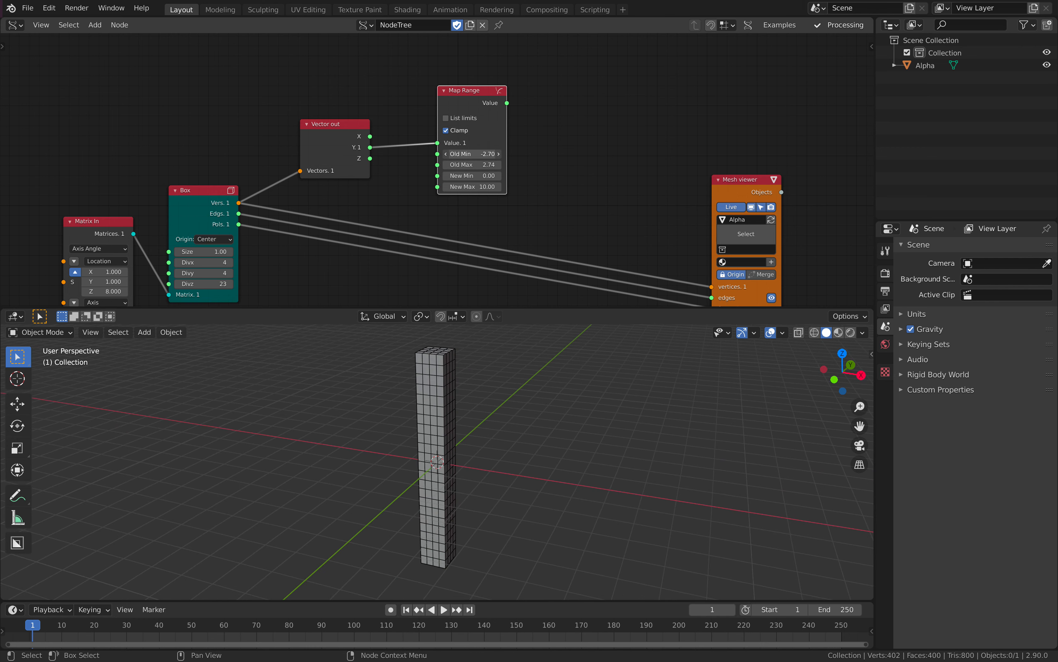
middle_drag(480, 381, 476, 442)
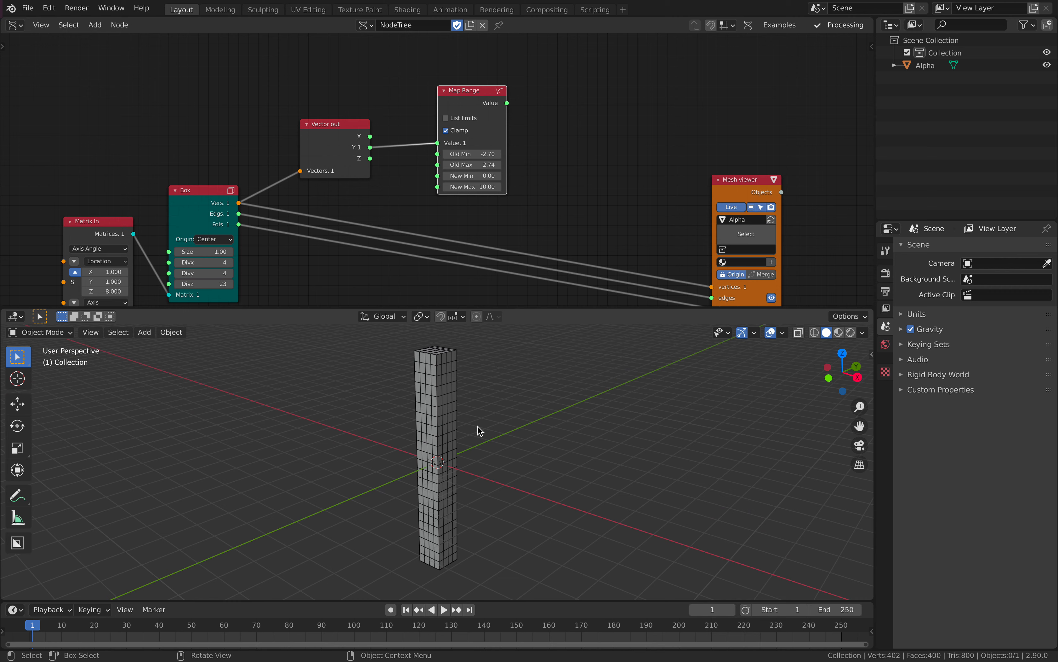
Add a Rotate node between the Map Range and Mesh viewer nodes
drag(725, 181, 786, 142)
middle_drag(567, 154, 544, 173)
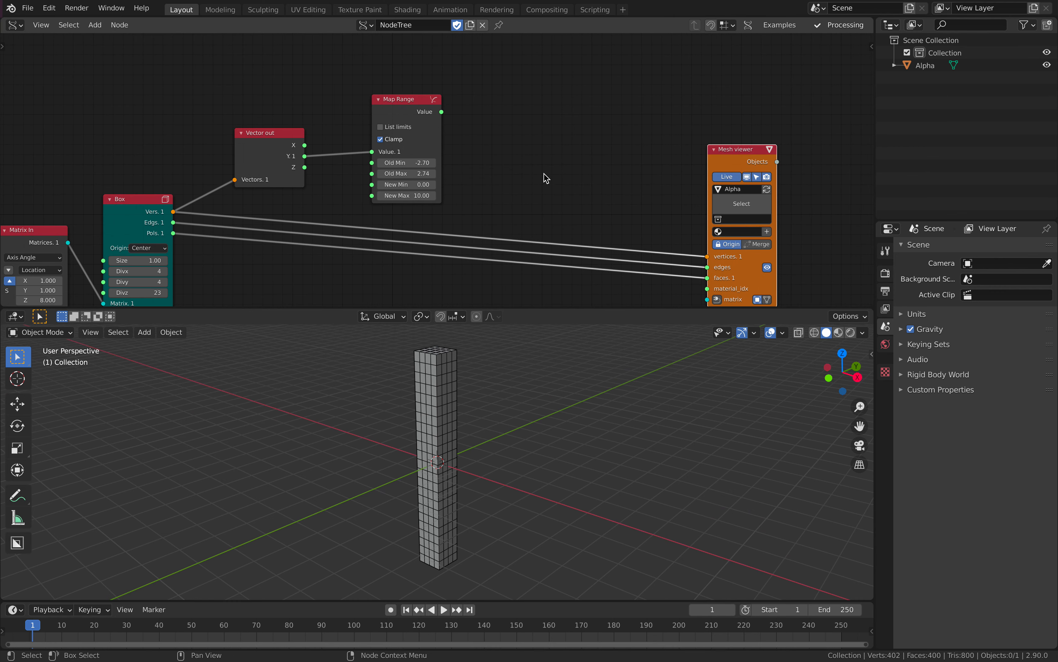
key(shift+a)
click(547, 176)
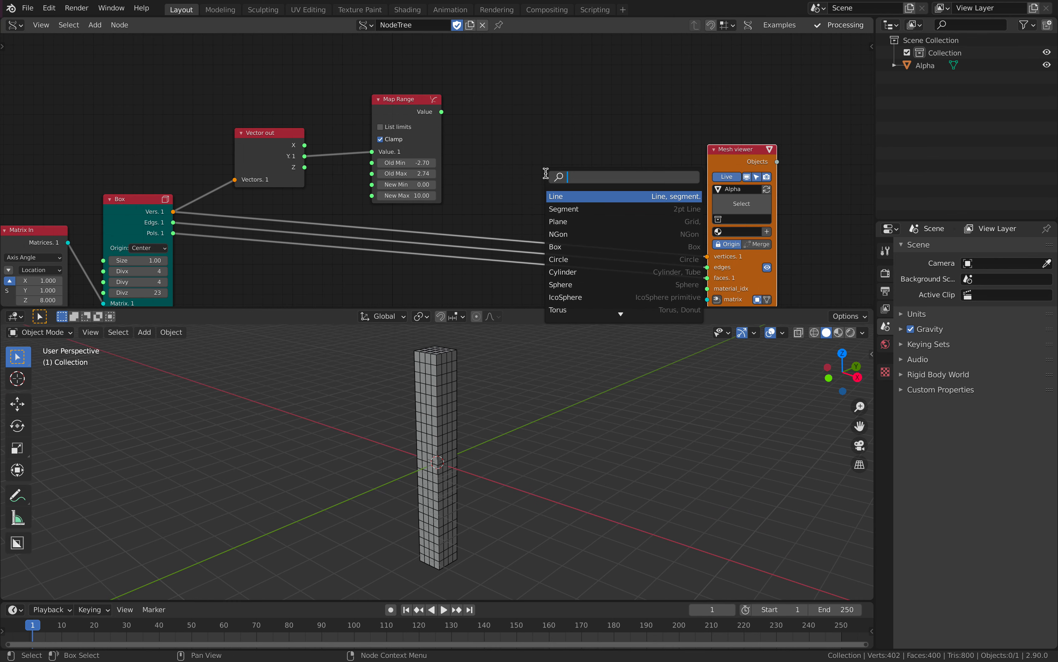
text(rota)
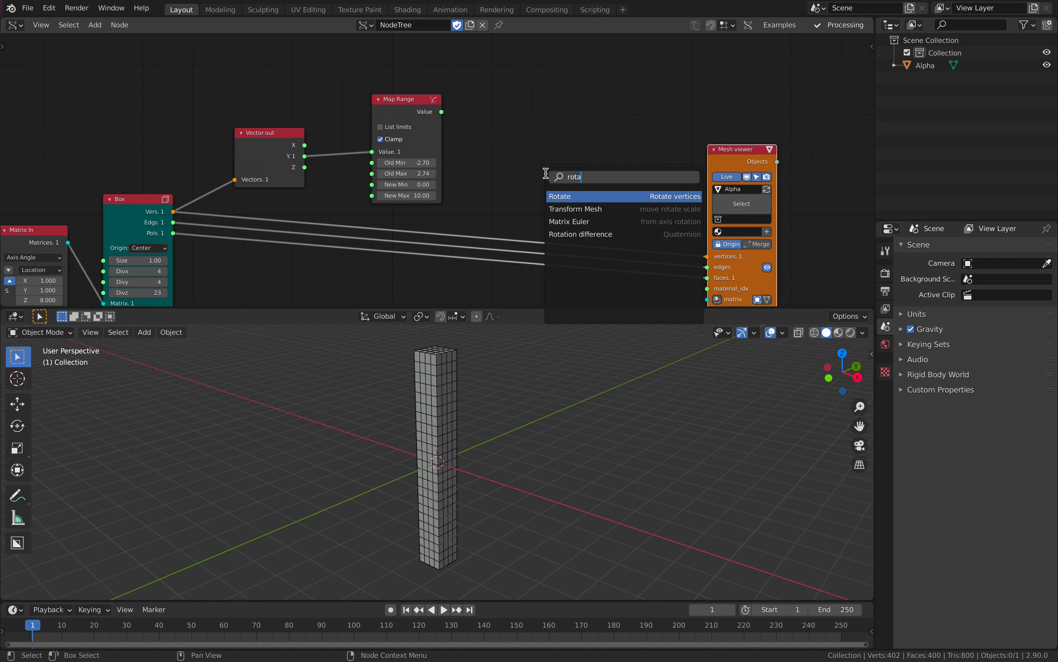
key(Return)
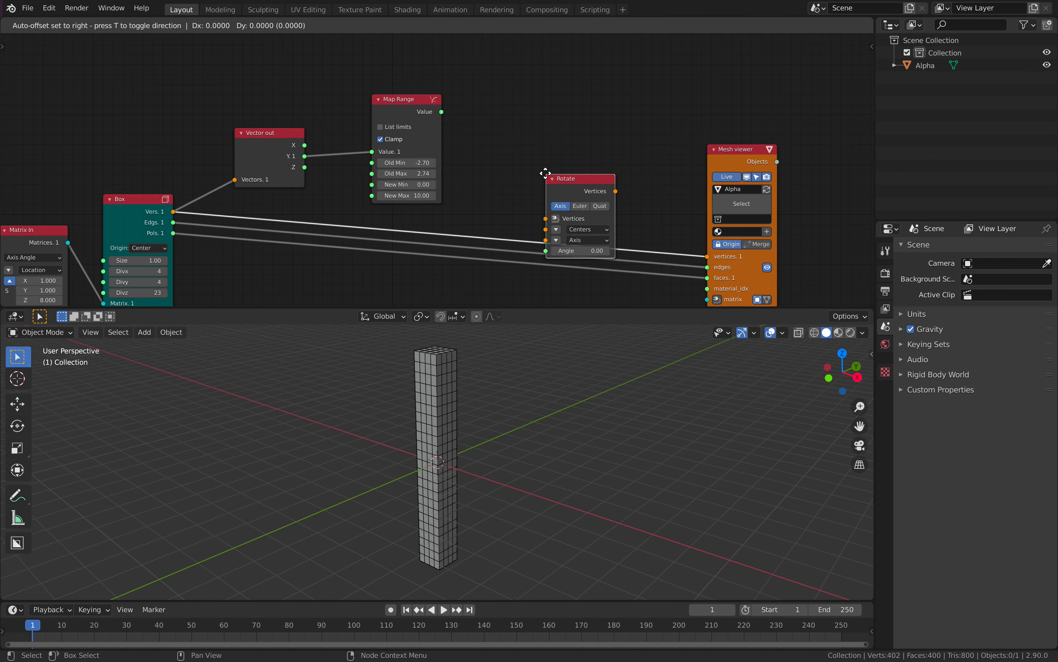
click(608, 140)
Switch the Rotate node to Quat mode and make room for it beside the Mesh viewer node
drag(593, 112, 650, 108)
drag(609, 78, 645, 66)
drag(745, 150, 809, 167)
drag(390, 96, 375, 94)
ctrl+scroll(381, 94, down, 7)
drag(480, 83, 578, 78)
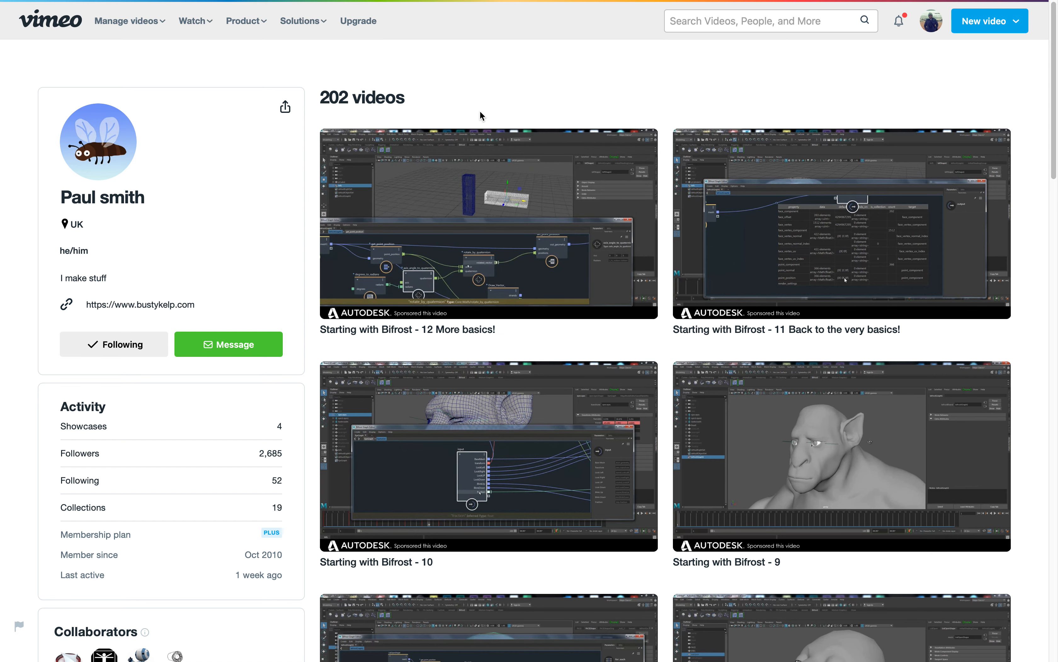
key(ctrl+Left)
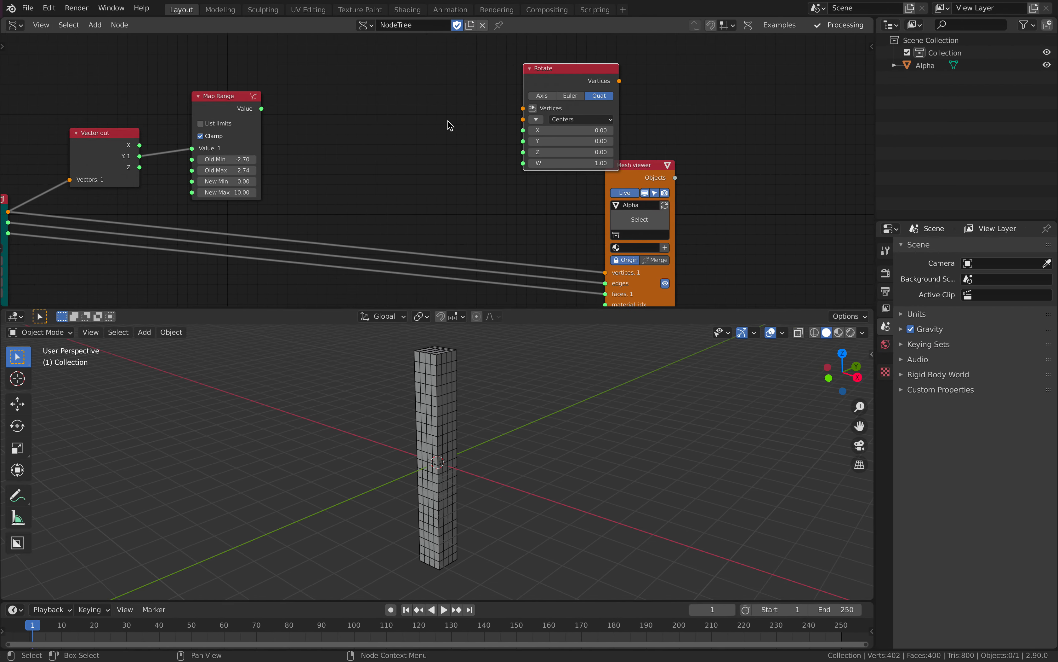
middle_drag(449, 120, 495, 95)
drag(599, 53, 549, 54)
scroll(435, 75, down, 1)
middle_drag(436, 79, 470, 77)
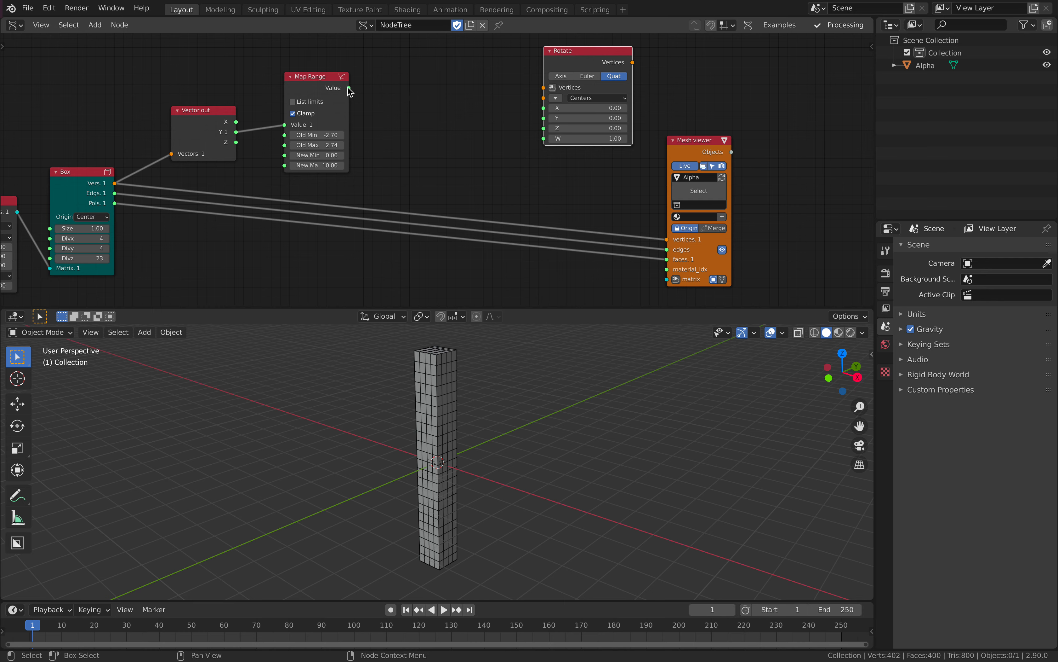
Link Map Range's Value output to Rotate's Z input and Box's Vers output to Rotate's Vertices input
drag(349, 88, 355, 94)
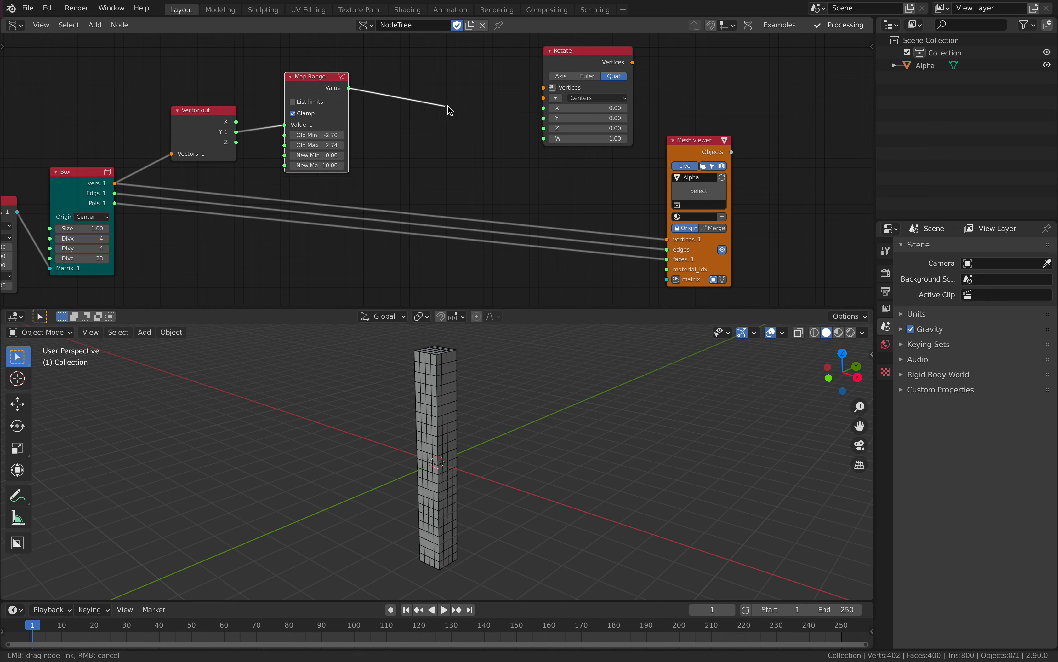
drag(480, 106, 546, 127)
drag(586, 58, 567, 76)
drag(693, 143, 749, 149)
drag(553, 73, 572, 74)
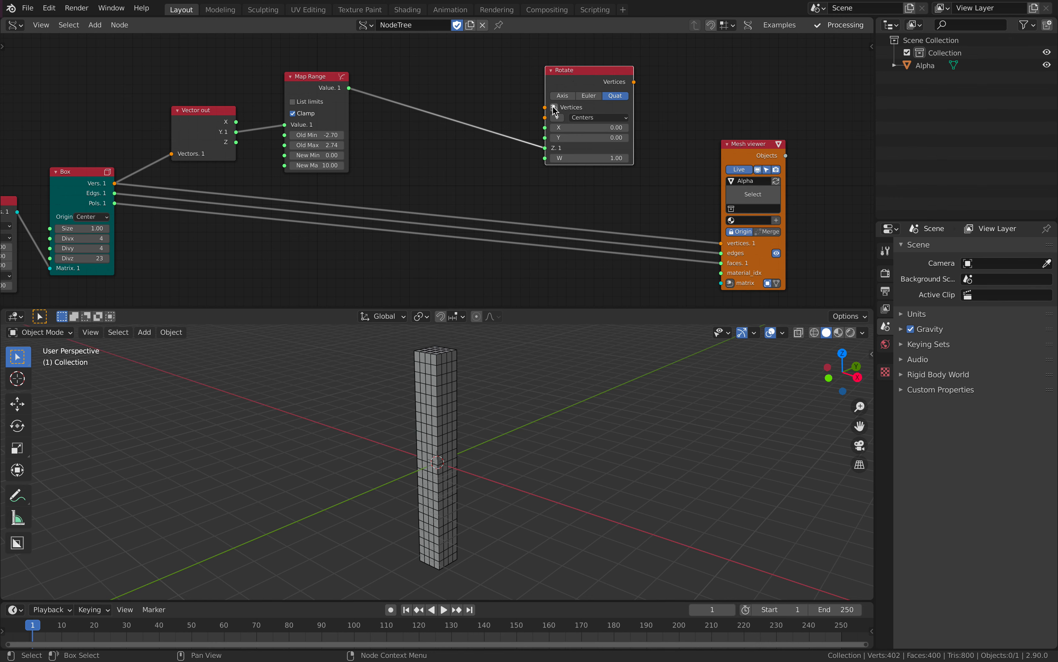
drag(116, 184, 543, 108)
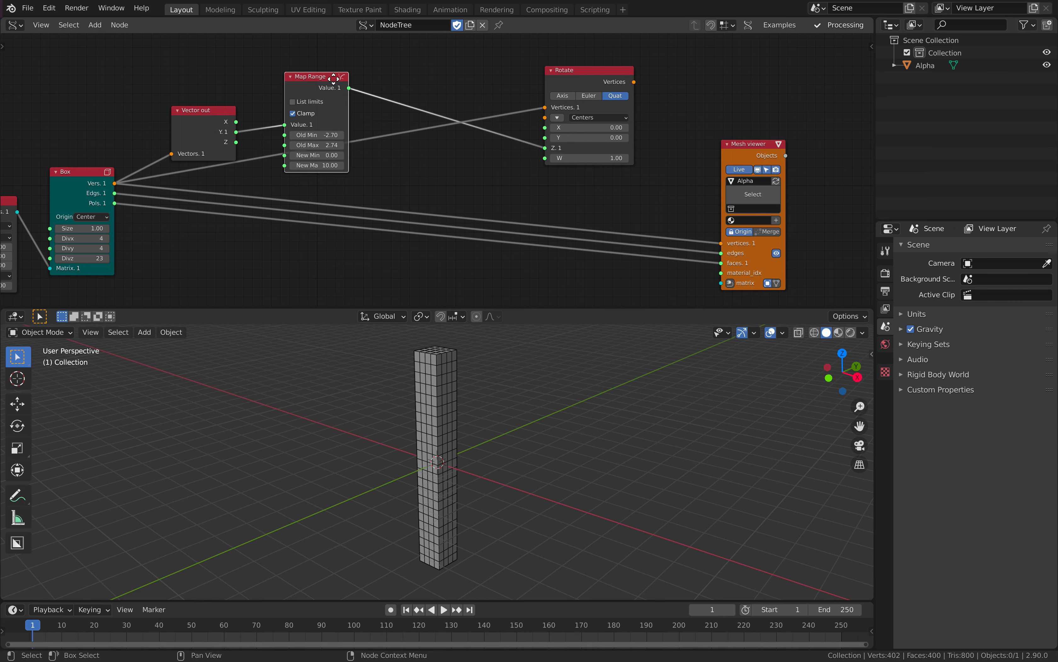
drag(334, 78, 414, 89)
Expand Rotate's Centers values and link Rotate's Vertices output to Mesh viewer's vertices input
click(557, 117)
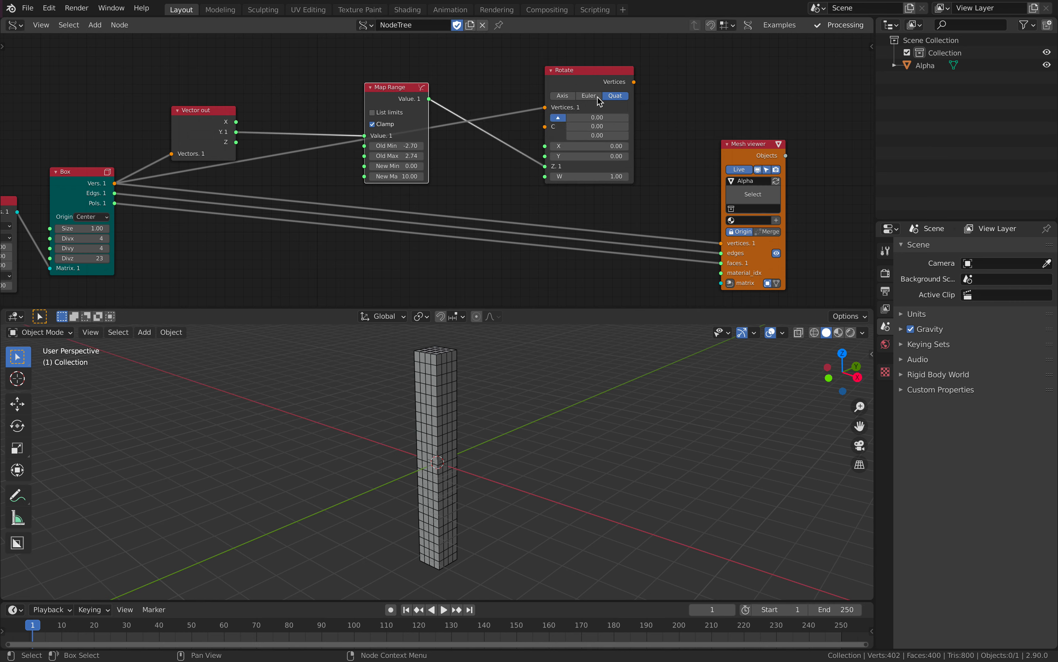
drag(599, 83, 607, 64)
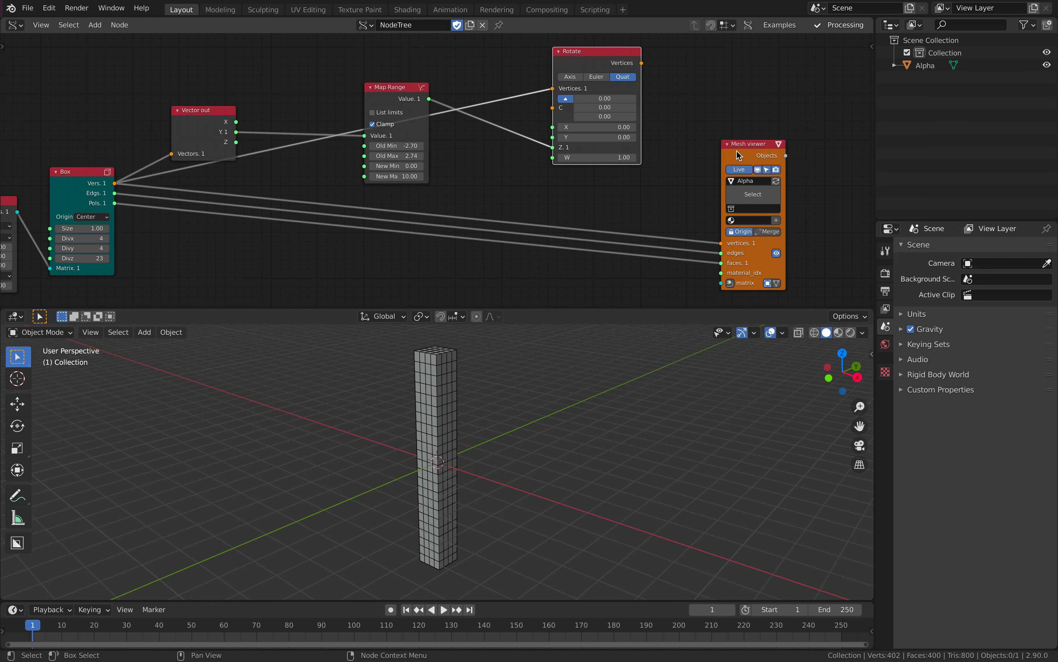
drag(737, 151, 764, 142)
middle_drag(665, 108, 625, 105)
drag(602, 60, 628, 97)
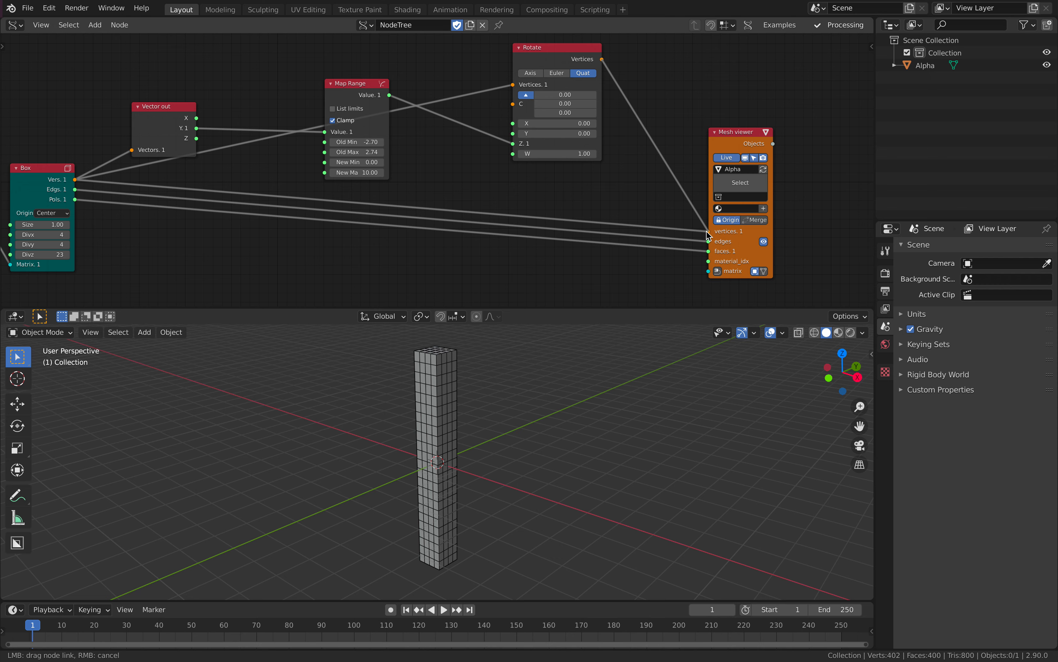
drag(707, 232, 707, 232)
drag(734, 142, 736, 124)
Set Map Range's Old Min to -2.64, Old Max to 0.04 and New Max to 6.88, and try toggling Clamp
mouse_move(572, 349)
middle_down()
mouse_move(602, 357)
mouse_move(588, 352)
middle_up()
middle_drag(511, 163, 531, 163)
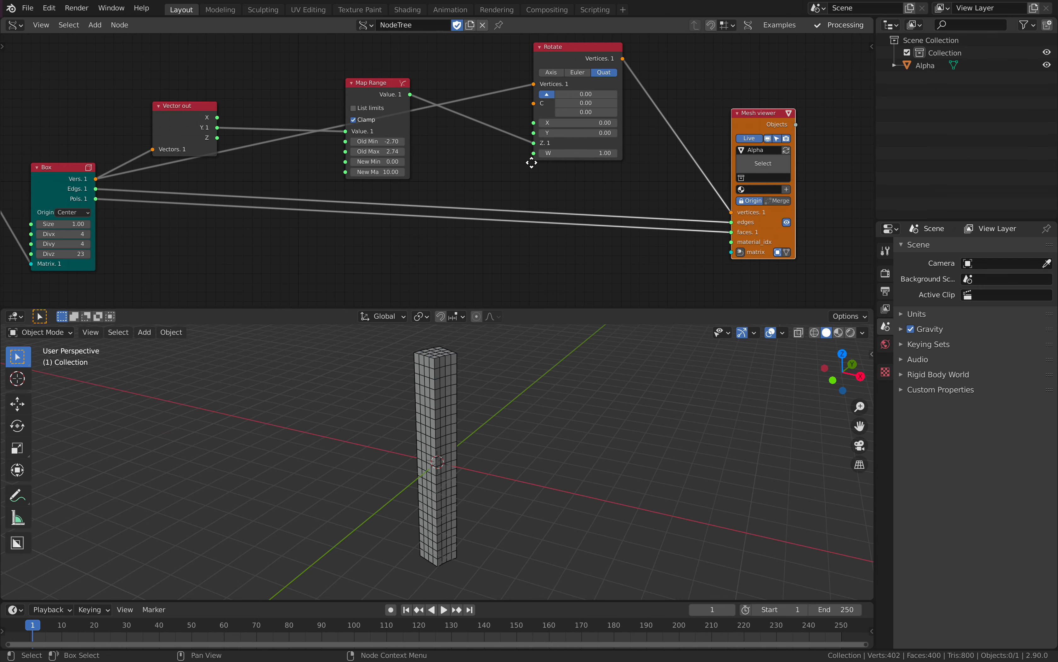
drag(370, 82, 343, 261)
middle_drag(349, 257, 370, 296)
drag(370, 119, 365, 86)
middle_drag(371, 87, 383, 95)
click(373, 72)
click(373, 72)
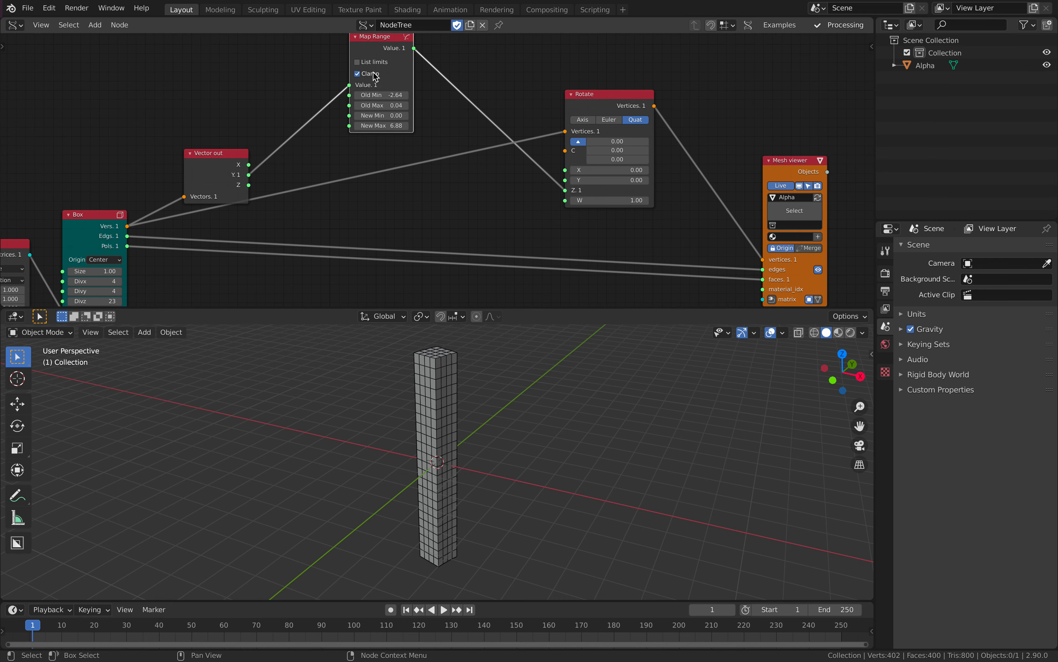
middle_drag(455, 377, 467, 388)
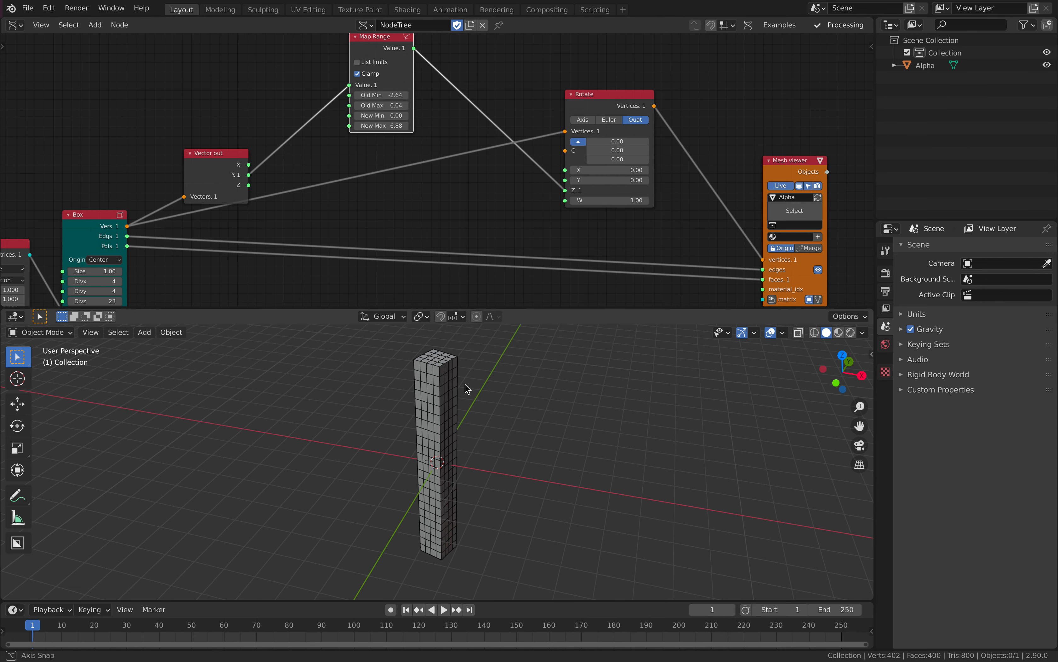
click(371, 75)
click(371, 76)
Set Rotate's W to -2.60, try nonzero X and Y values, and reset X and Y to 0
drag(612, 196, 639, 196)
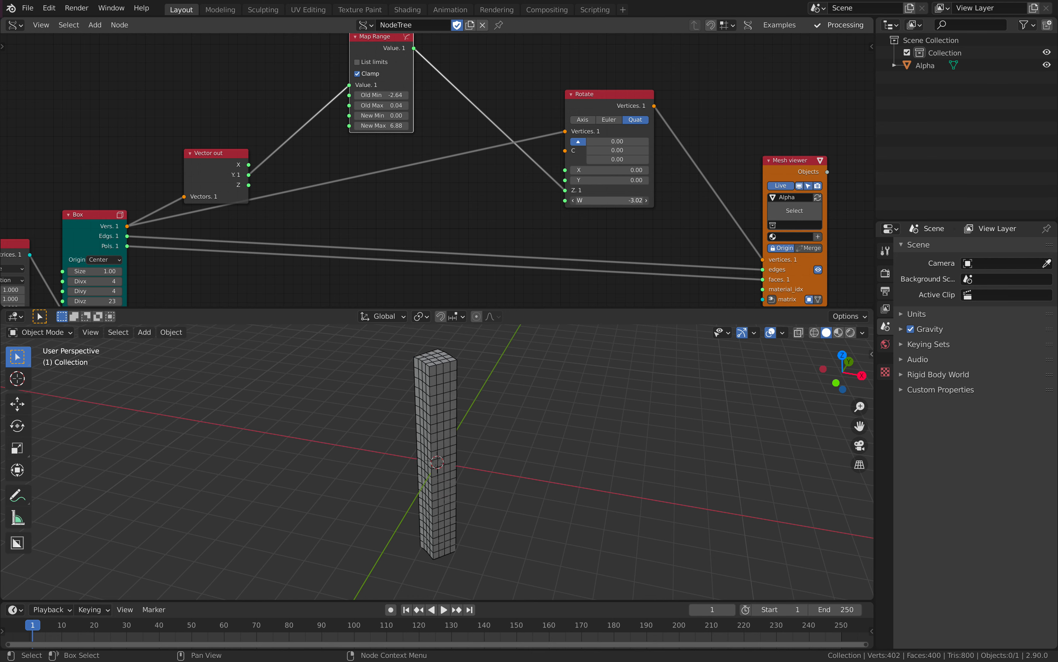
mouse_move(610, 170)
mouse_down()
mouse_move(577, 169)
mouse_move(631, 180)
mouse_move(597, 180)
mouse_move(617, 180)
mouse_move(599, 170)
mouse_up()
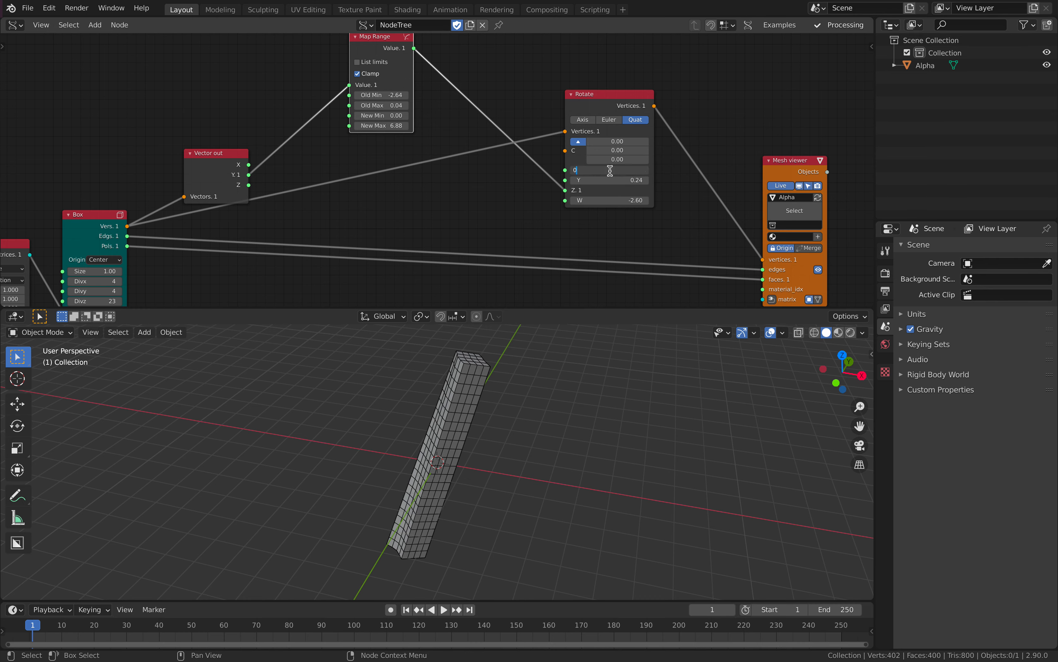
key(Tab)
text(0)
key(Return)
Set Map Range's Old Min to -1.26, Old Max to 3.28, New Min to 0.48 and New Max to 6.04, and rearrange the nodes
middle_drag(514, 98, 543, 102)
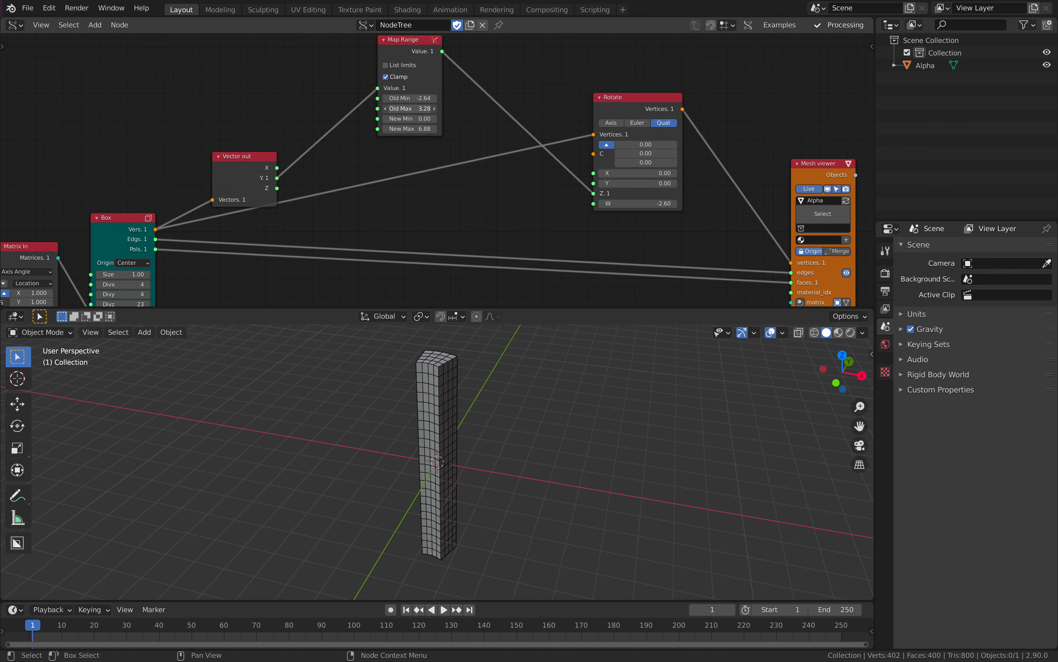
drag(409, 98, 430, 119)
drag(250, 168, 274, 126)
scroll(285, 125, down, 1)
middle_drag(286, 125, 322, 121)
drag(193, 188, 200, 177)
middle_drag(129, 229, 156, 197)
drag(134, 193, 112, 164)
drag(207, 147, 171, 130)
click(130, 156)
middle_drag(427, 163, 264, 206)
Set Rotate's W to 0.64, try 0.12 for X and Y, and reset both to 0
drag(706, 145, 728, 133)
drag(544, 178, 577, 177)
drag(538, 183, 551, 154)
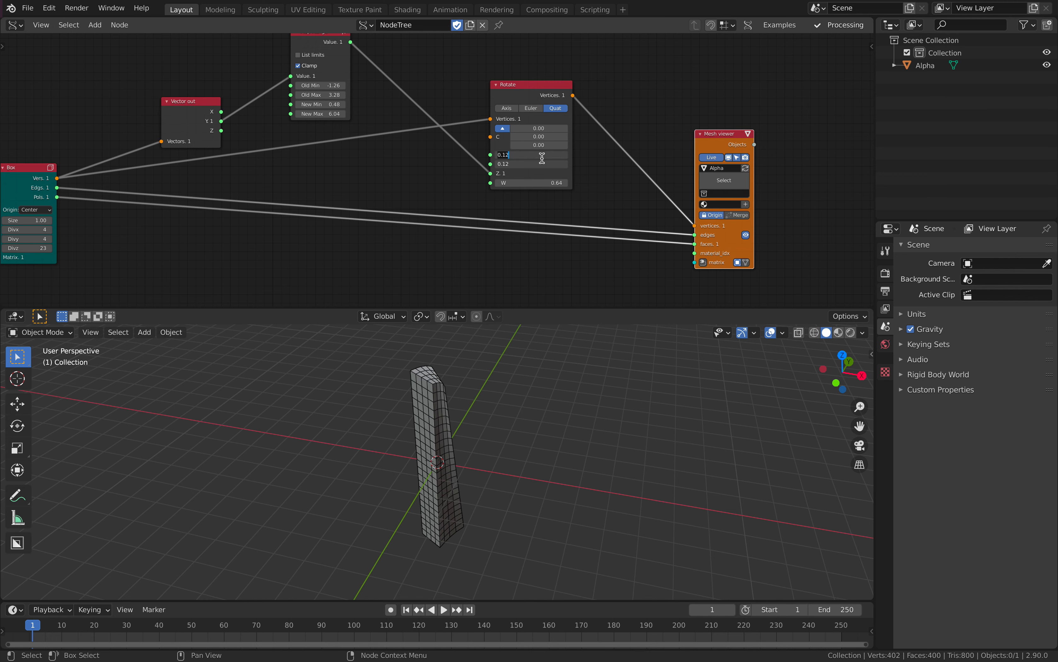
text(0)
key(Return)
drag(717, 146, 730, 134)
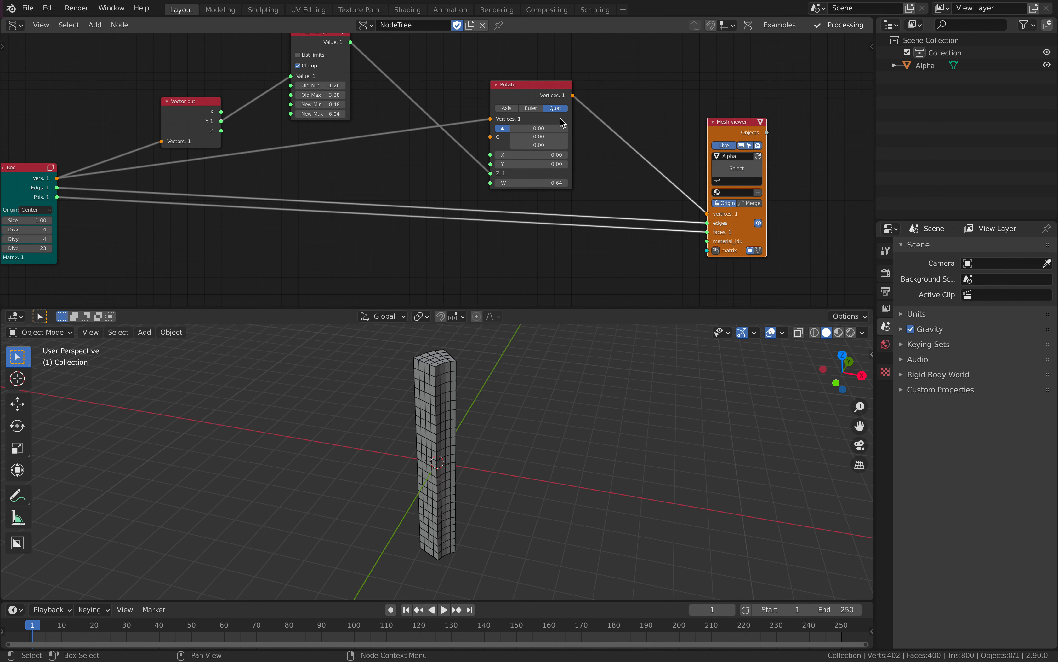
drag(537, 98, 572, 88)
middle_drag(550, 126, 560, 157)
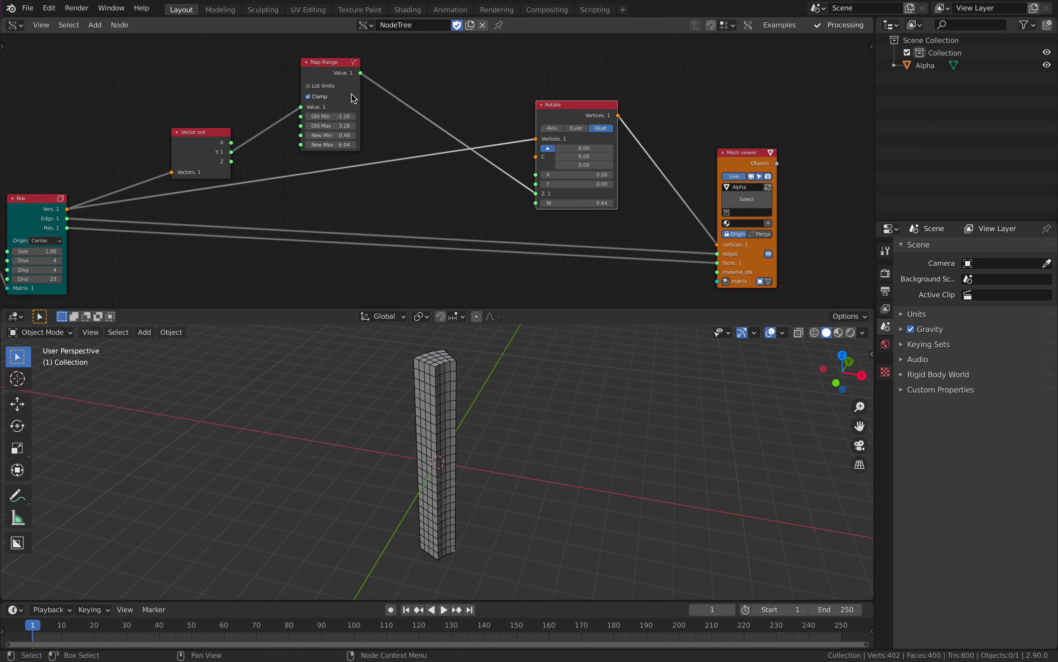
Save the current twist file
middle_drag(166, 67, 206, 80)
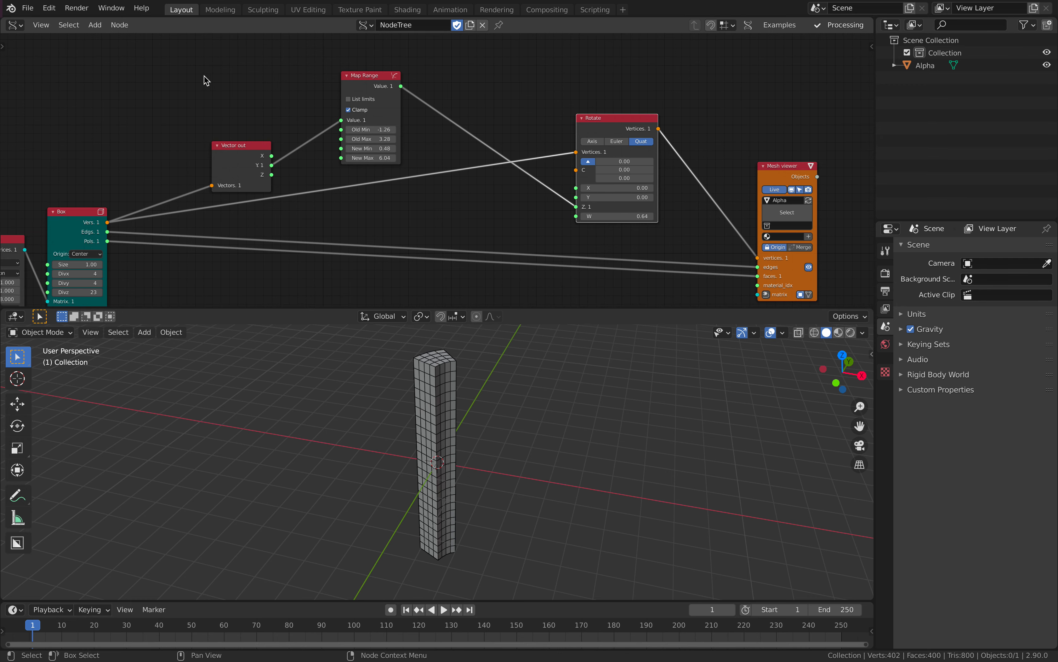
click(28, 8)
click(45, 91)
Open the recent file quaternion_spin_002.blend and briefly play its animation
click(28, 8)
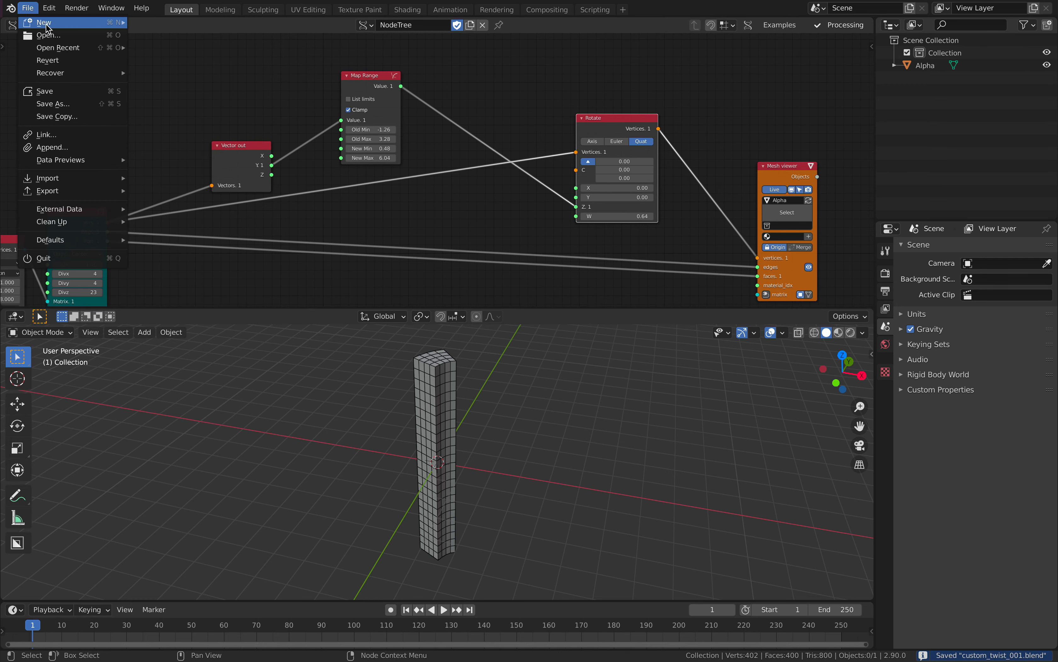
mouse_move(72, 47)
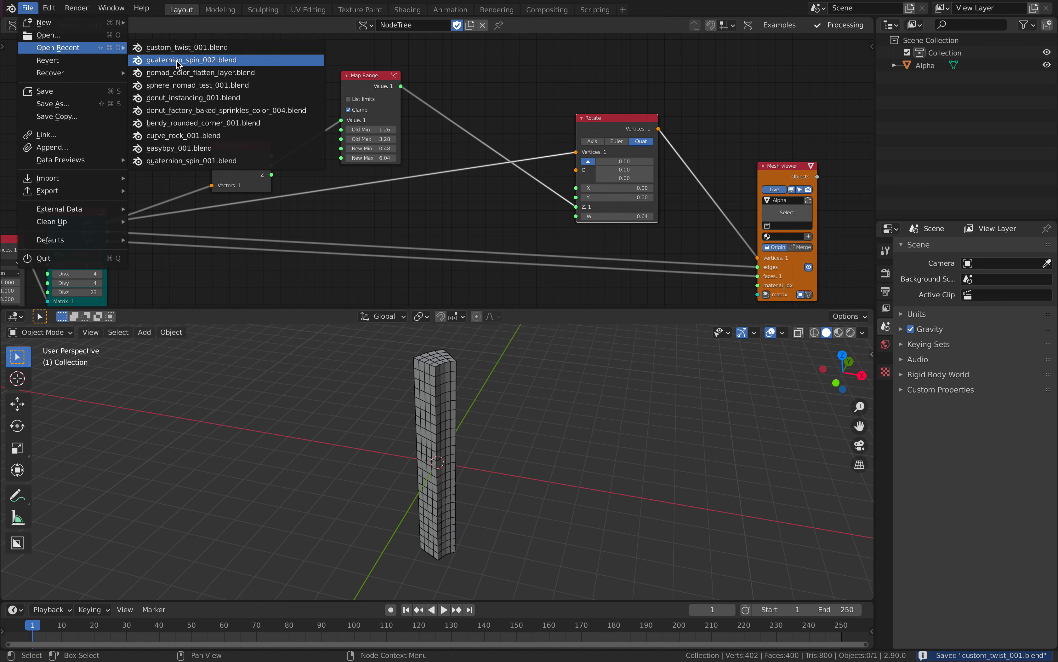
click(223, 65)
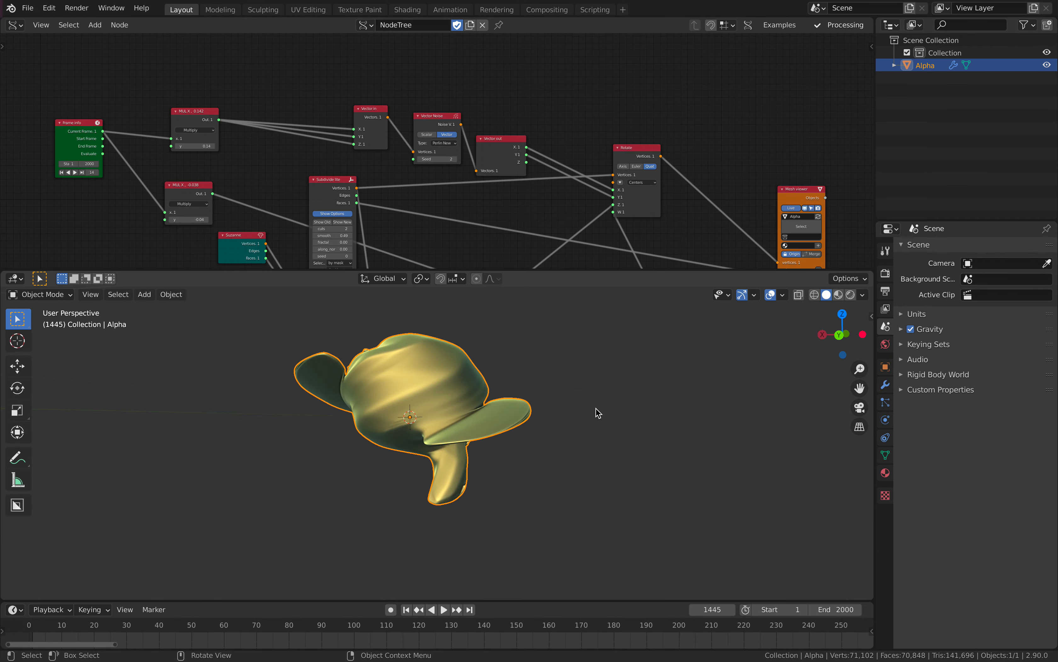
middle_drag(447, 236, 447, 230)
key(space)
key(space)
Examine how the Subdivide, Vector out, Map Range and Rotate nodes are linked in the reference node tree
middle_drag(480, 140, 487, 68)
drag(326, 101, 266, 181)
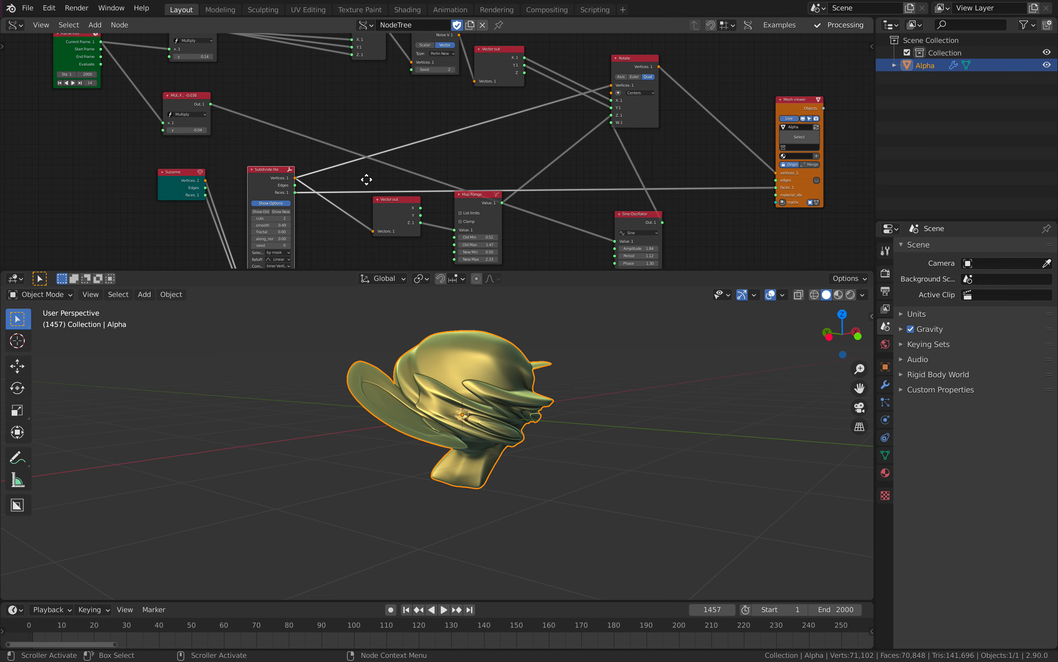
middle_drag(390, 213, 357, 175)
drag(356, 175, 333, 193)
middle_drag(447, 164, 398, 184)
drag(398, 184, 366, 196)
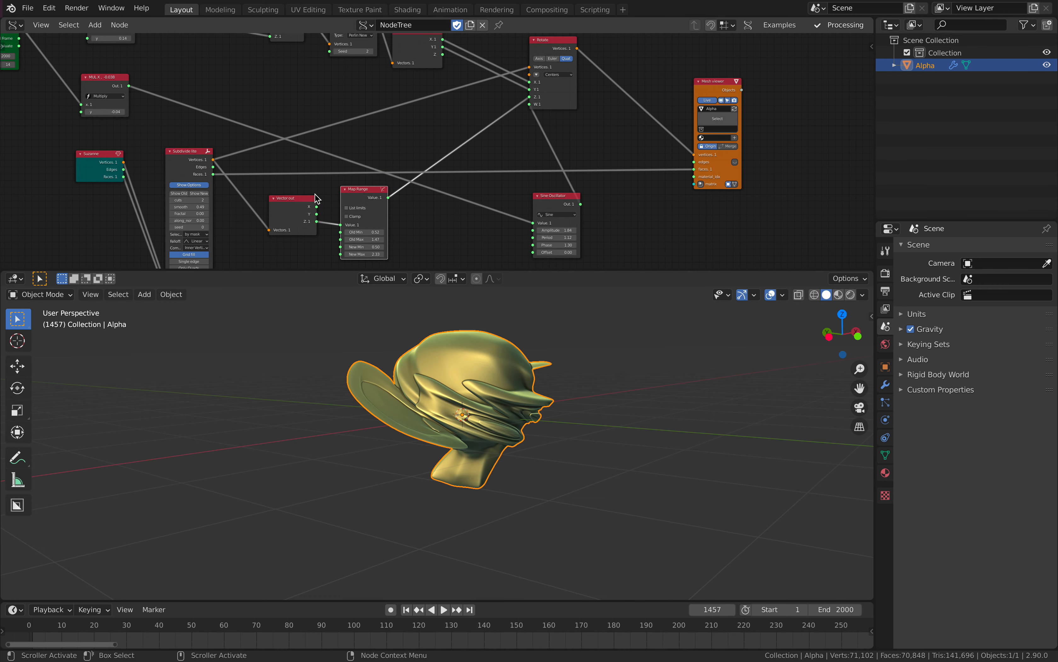
middle_drag(292, 208, 298, 188)
scroll(306, 195, up, 1)
middle_drag(386, 359, 376, 350)
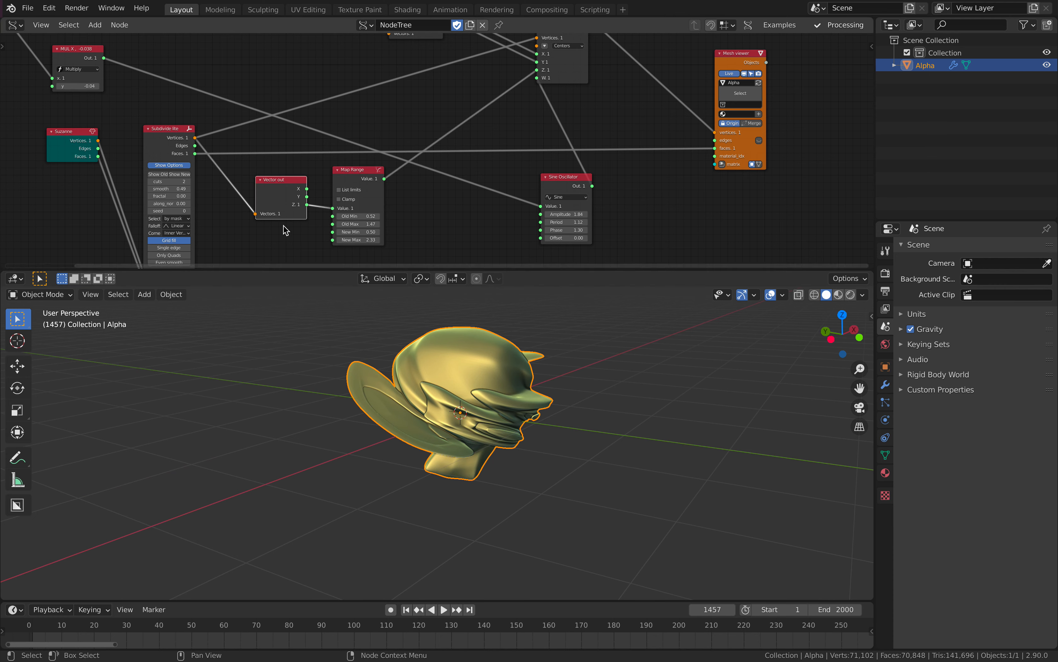
Reopen the recent file custom_twist_001.blend, discarding the changes to the reference file
click(27, 8)
mouse_move(66, 48)
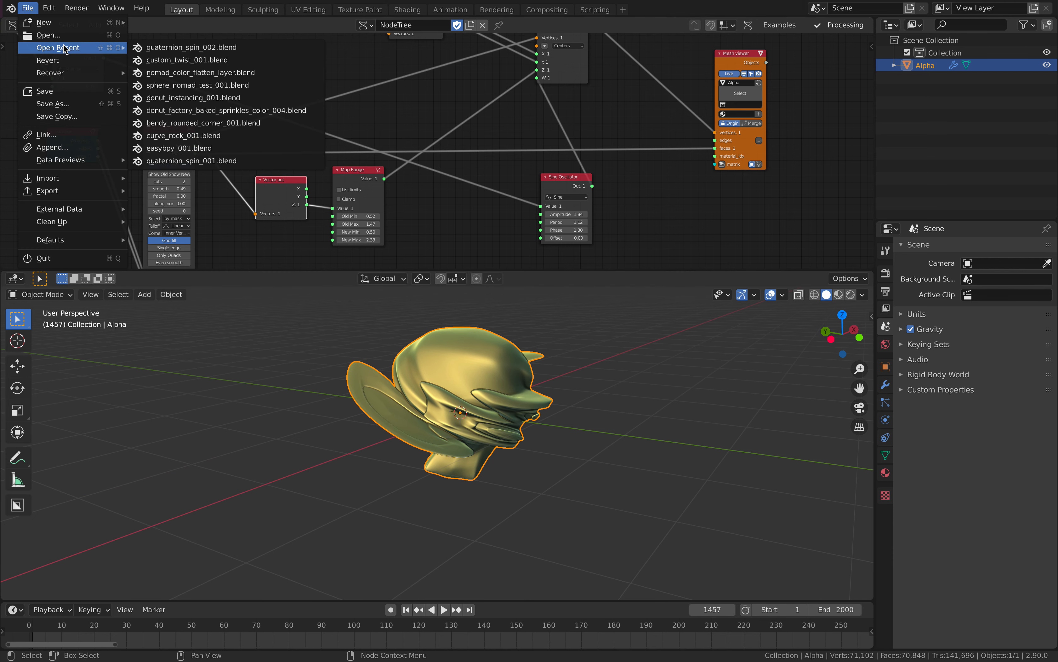
click(177, 61)
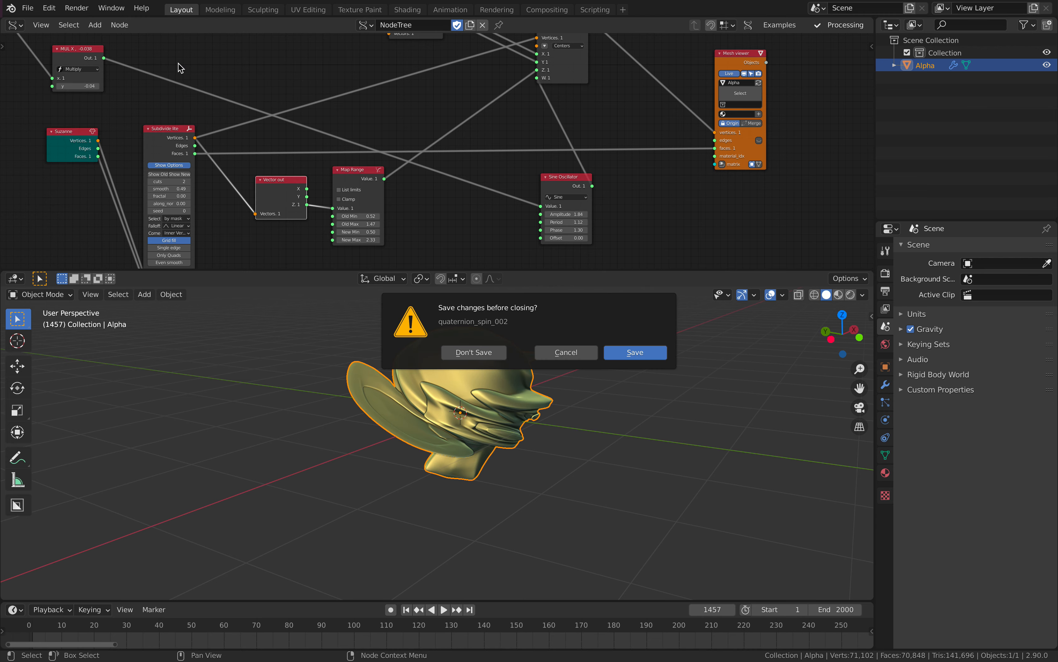
click(508, 352)
middle_drag(490, 385, 453, 445)
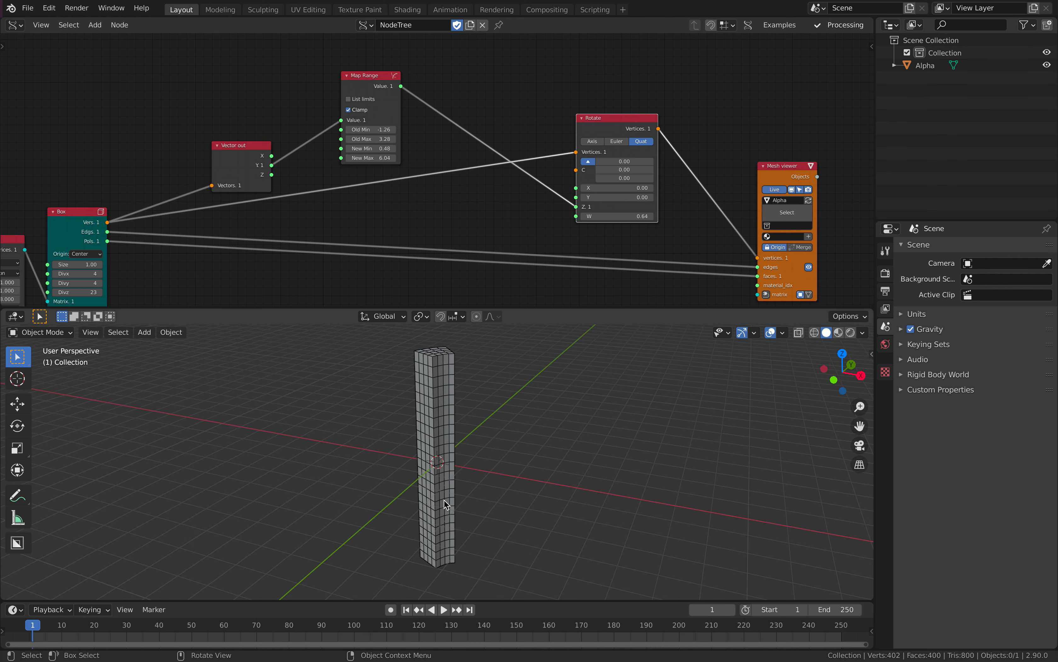
Feed Map Range from Vector out's Z, disable Clamp, and set Old Min -0.78, Old Max 3.88, New Min 0.18 and New Max 3.10
middle_drag(348, 172, 402, 147)
scroll(347, 137, up, 3)
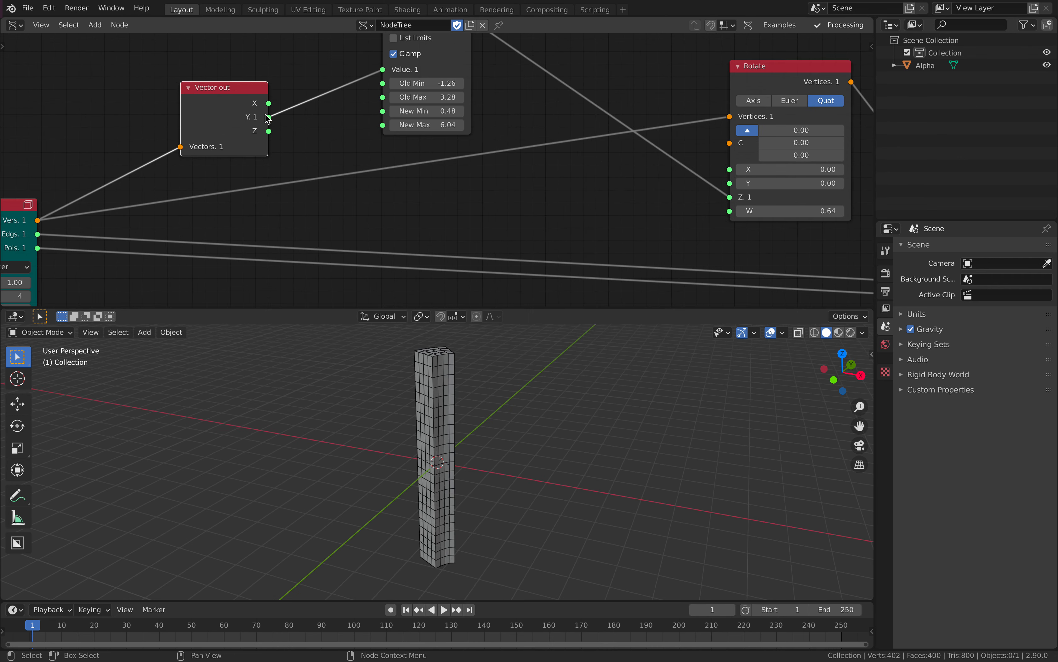
drag(383, 77, 455, 95)
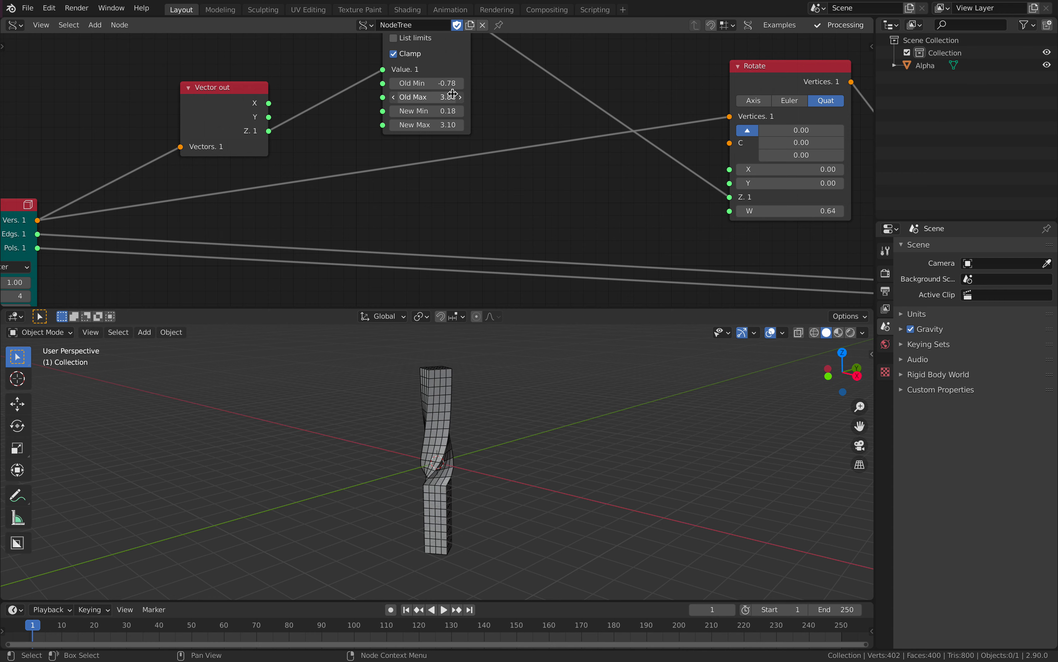
shift+scroll(406, 89, up, 2)
shift+scroll(451, 92, up, 1)
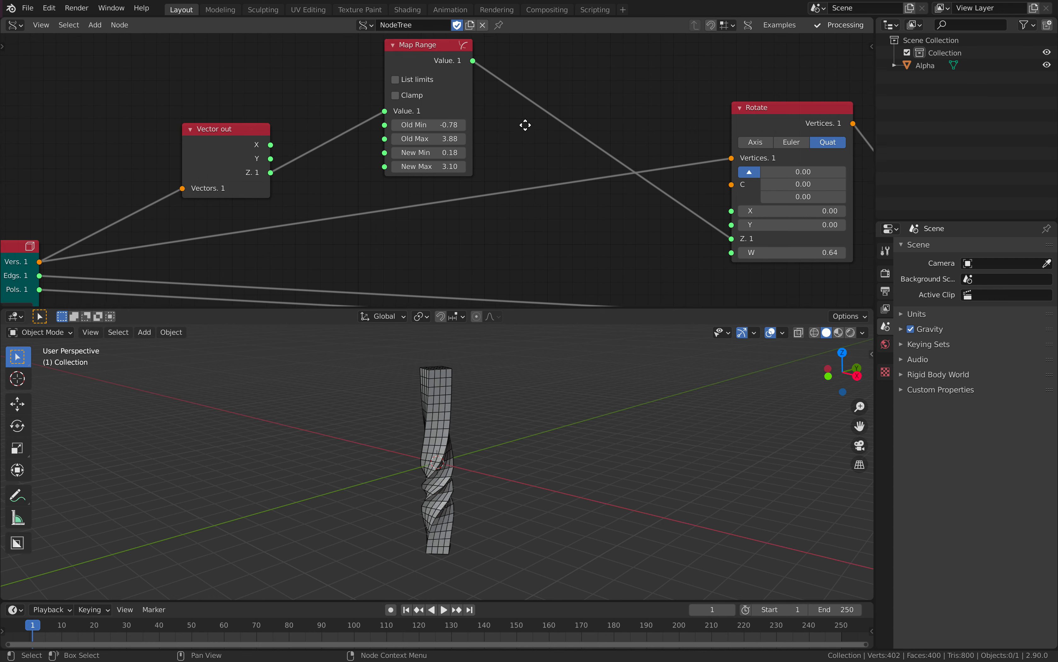
Set Rotate's W to 2.38 and Map Range's Old Min -1.08, Old Max 2.50, New Min 0.12 and New Max 3.76, with Clamp enabled
drag(444, 127, 468, 153)
scroll(765, 262, right, 3)
drag(751, 240, 828, 240)
scroll(485, 449, down, 1)
middle_drag(481, 449, 502, 449)
drag(377, 109, 397, 109)
click(832, 378)
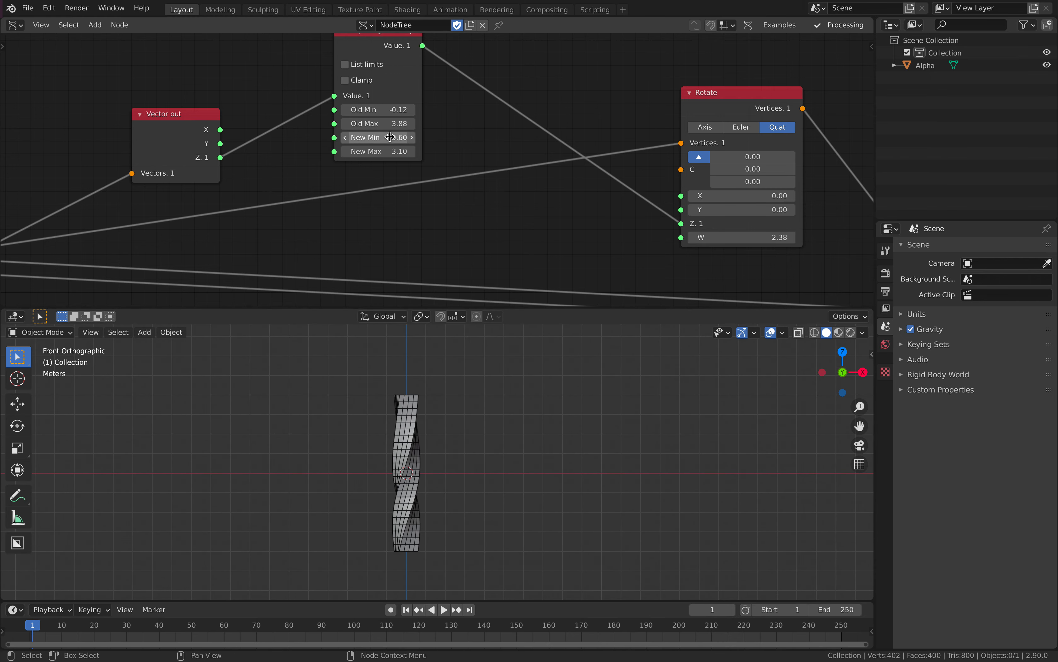
drag(389, 148, 387, 109)
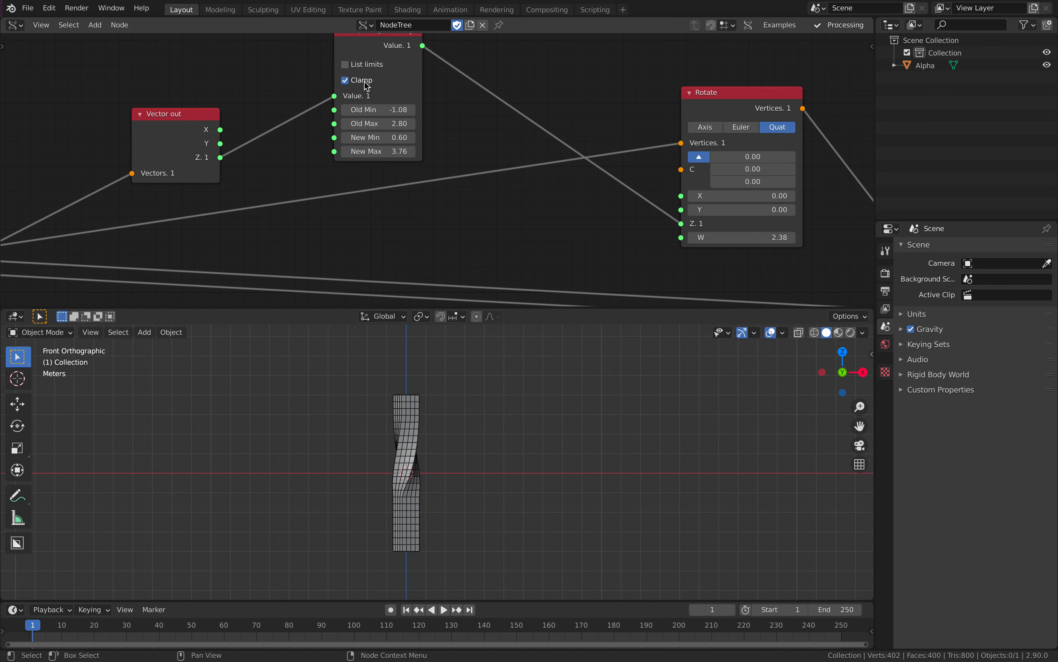
drag(390, 138, 387, 138)
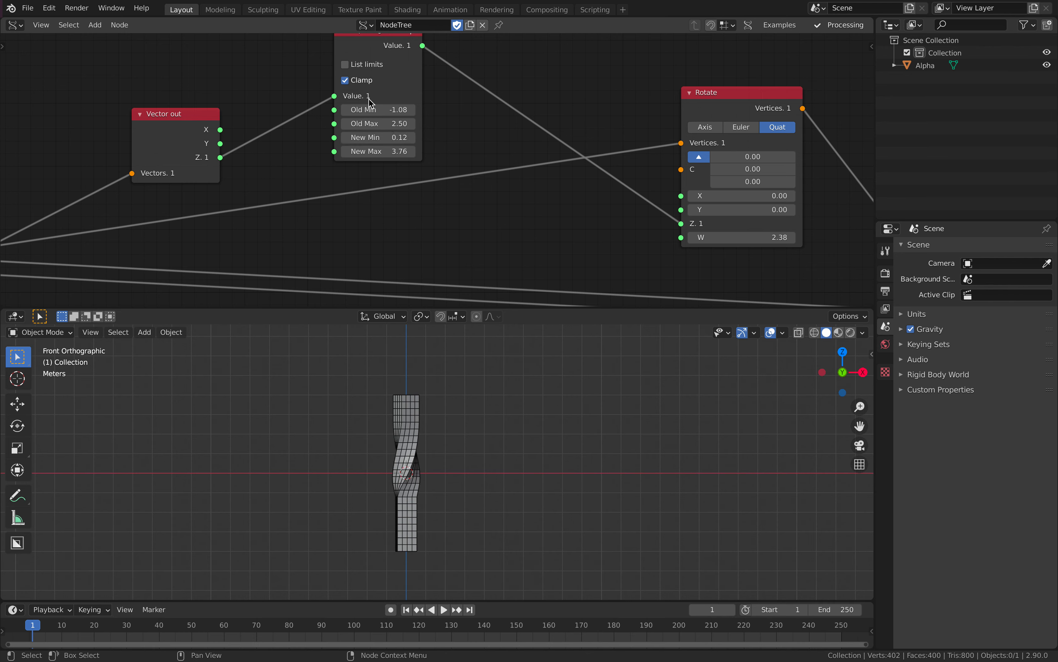
Disable Clamp and enable List limits on the Map Range node
click(362, 65)
click(363, 64)
click(362, 64)
click(362, 64)
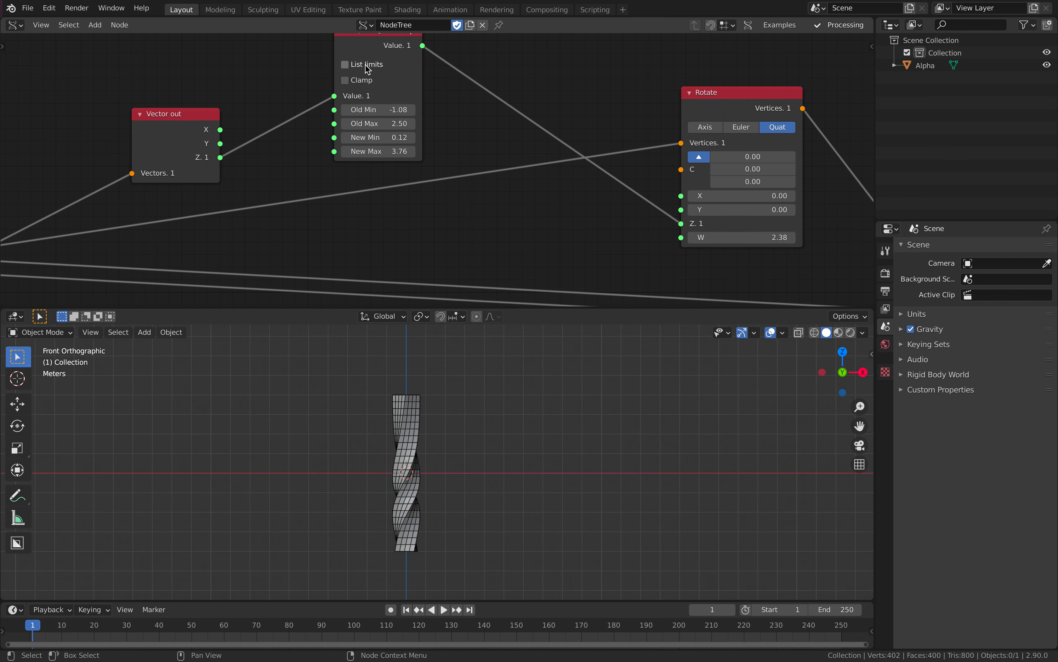
click(366, 66)
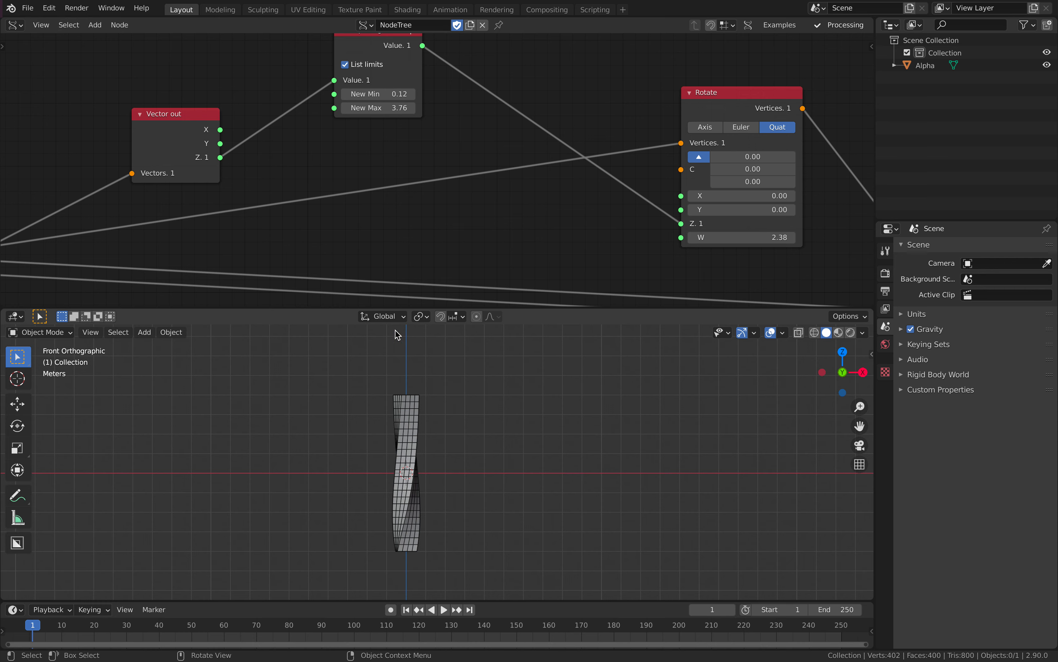
Set Map Range's New Min to -3.18 and New Max to 1.90, and Rotate's W to 1.48
mouse_move(385, 95)
mouse_down()
mouse_move(353, 94)
mouse_move(400, 107)
mouse_move(380, 108)
mouse_up()
middle_drag(575, 134, 550, 126)
mouse_move(695, 215)
mouse_down()
mouse_move(708, 216)
mouse_move(678, 215)
mouse_move(687, 216)
mouse_up()
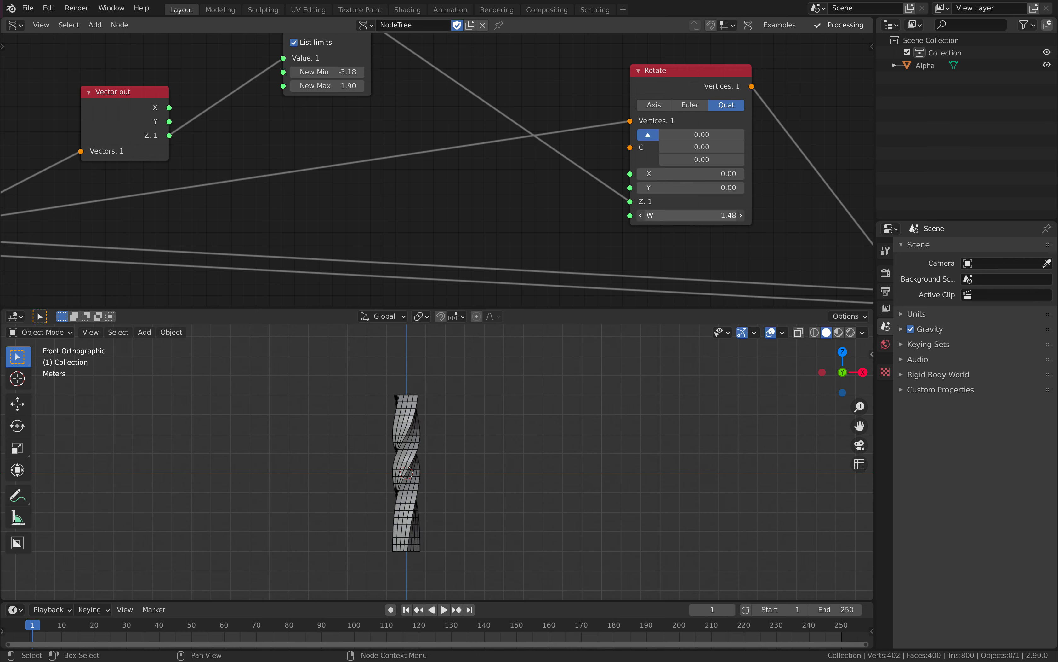
Set Rotate's X to -0.36 and Y to 1.32 to bend the box off its vertical axis
drag(691, 173, 712, 187)
middle_drag(621, 371, 516, 385)
mouse_move(722, 173)
mouse_down()
mouse_move(695, 173)
mouse_move(735, 187)
mouse_up()
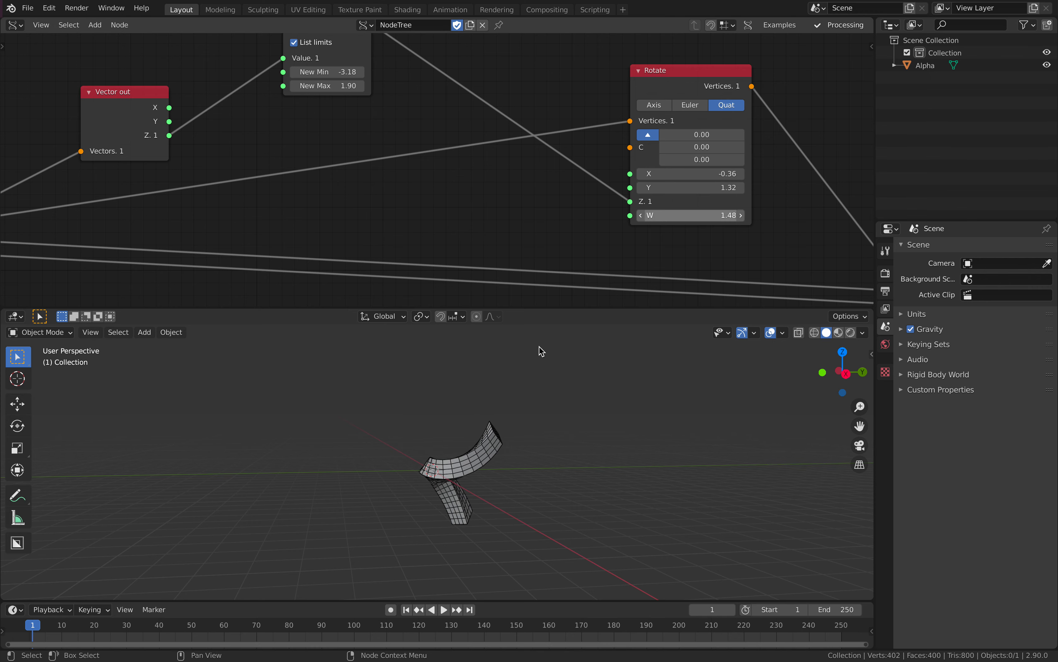
middle_drag(540, 347, 603, 376)
scroll(521, 147, down, 2)
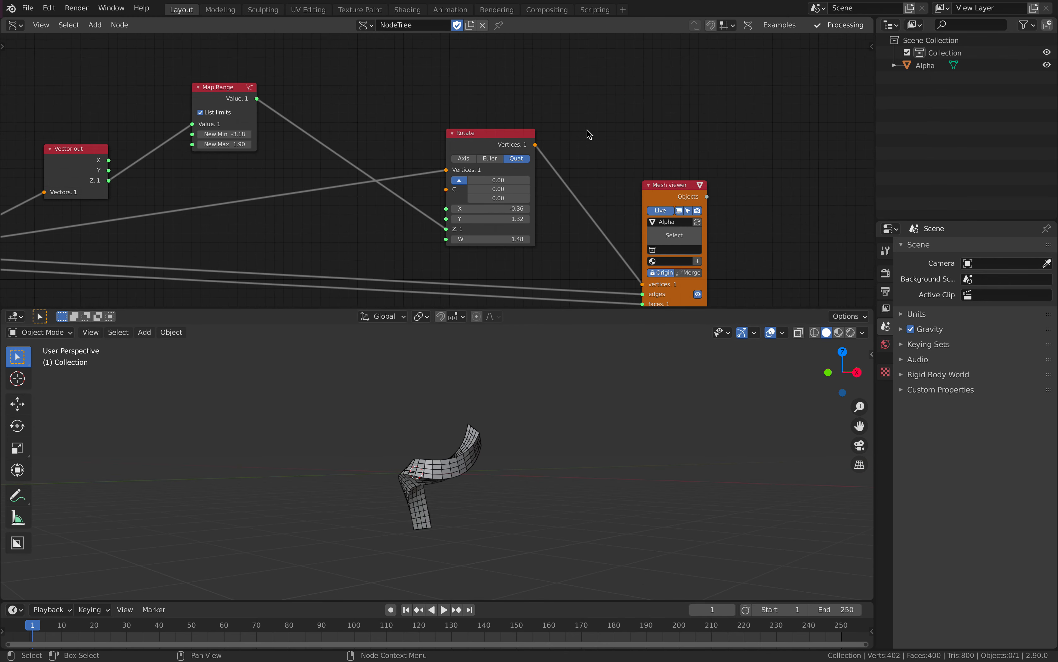
Space out the Mesh viewer and Rotate nodes and add a Quaternion In node between them
drag(673, 184, 719, 199)
drag(489, 136, 451, 136)
middle_drag(527, 118, 415, 126)
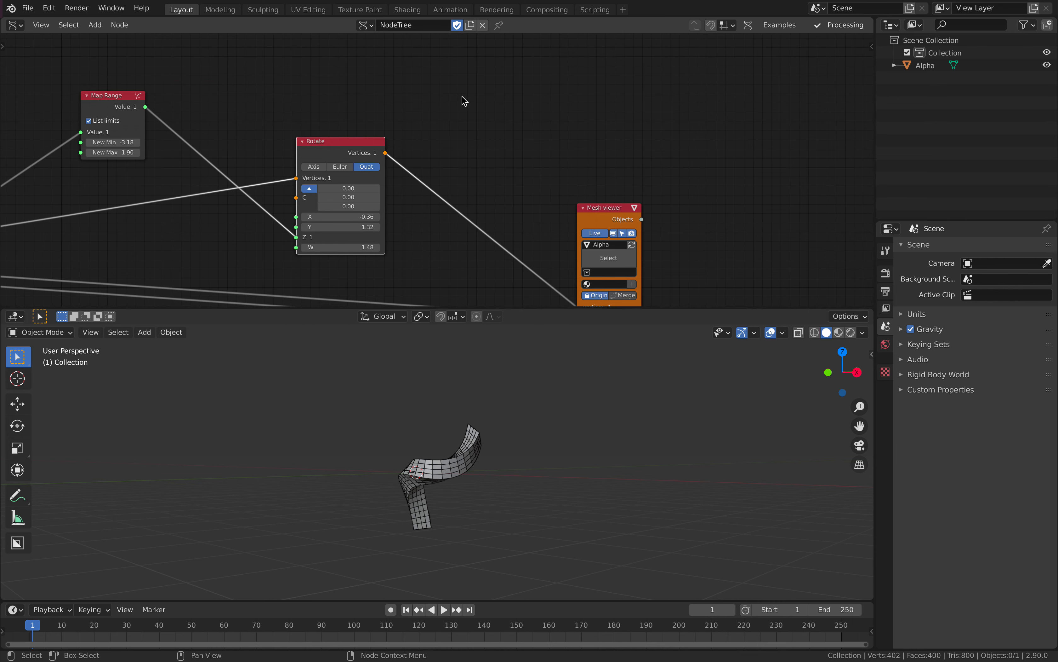
key(alt+space)
text(quate)
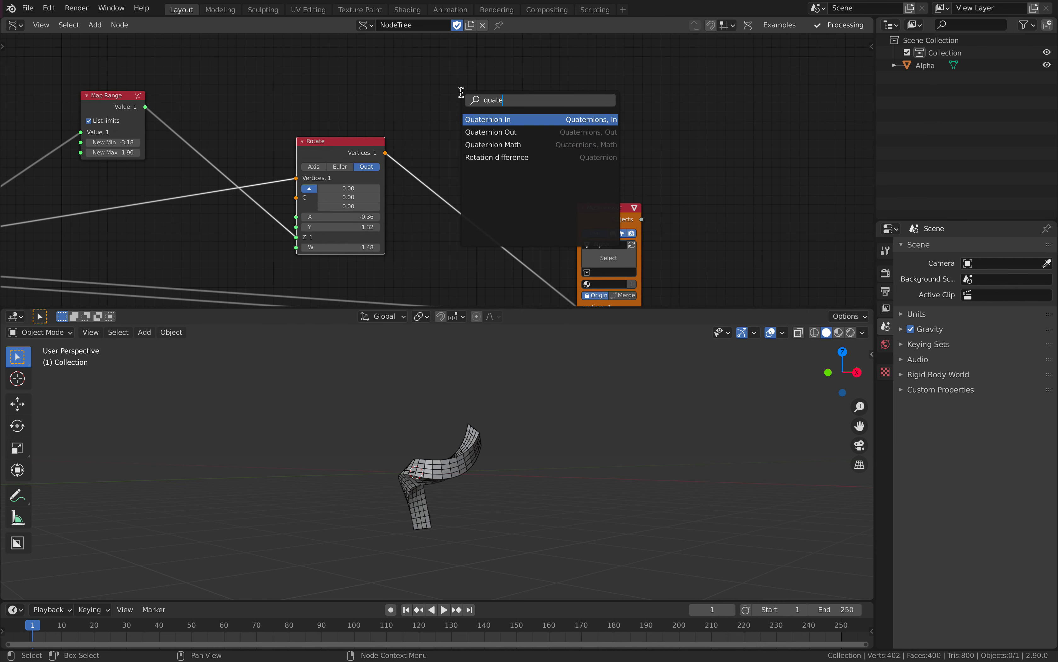
click(493, 117)
click(498, 59)
Add a Quaternion Out node beside the Quaternion In node
middle_drag(605, 109, 592, 127)
key(shift+a)
click(598, 119)
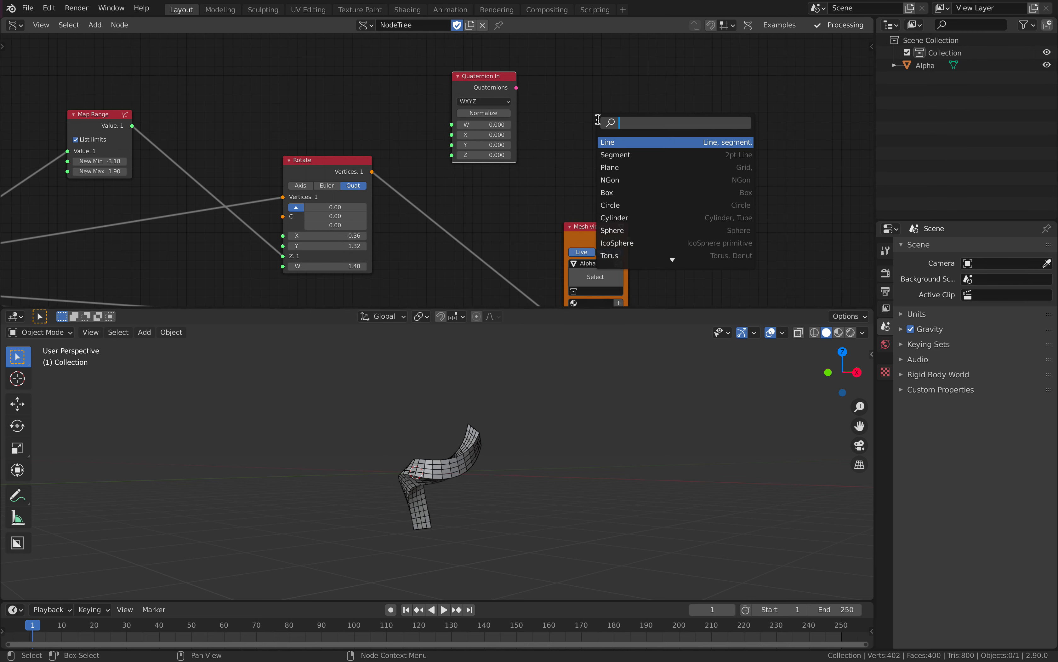
text(qi)
key(BackSpace)
text(uate)
key(Down)
key(Return)
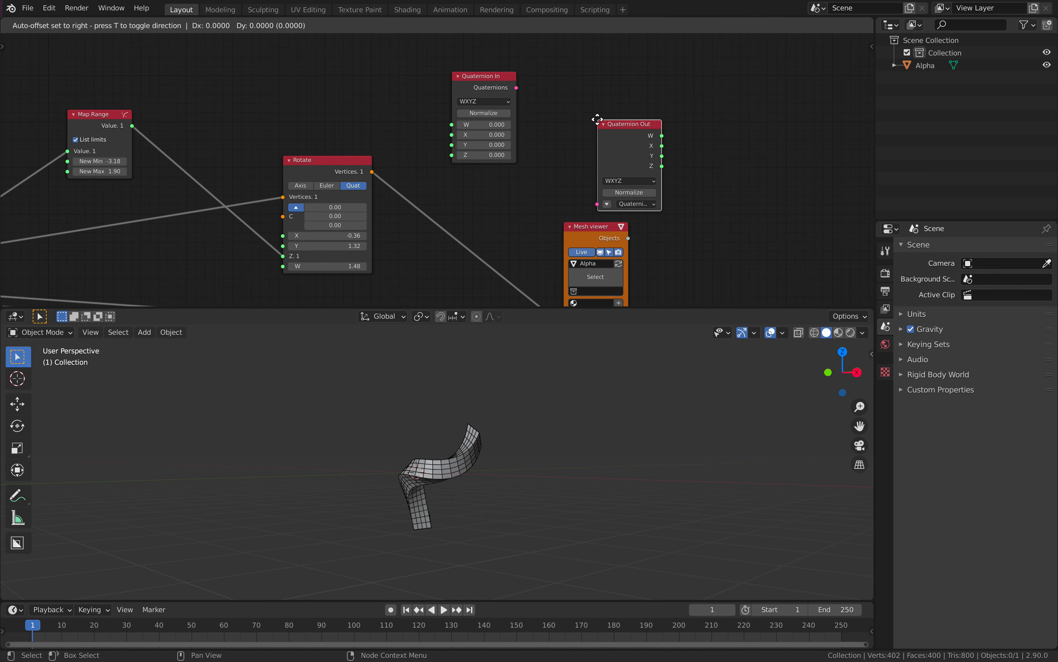
click(548, 79)
Add a Rotation difference node beside the Quaternion Out node
key(shift+a)
click(663, 106)
text(t)
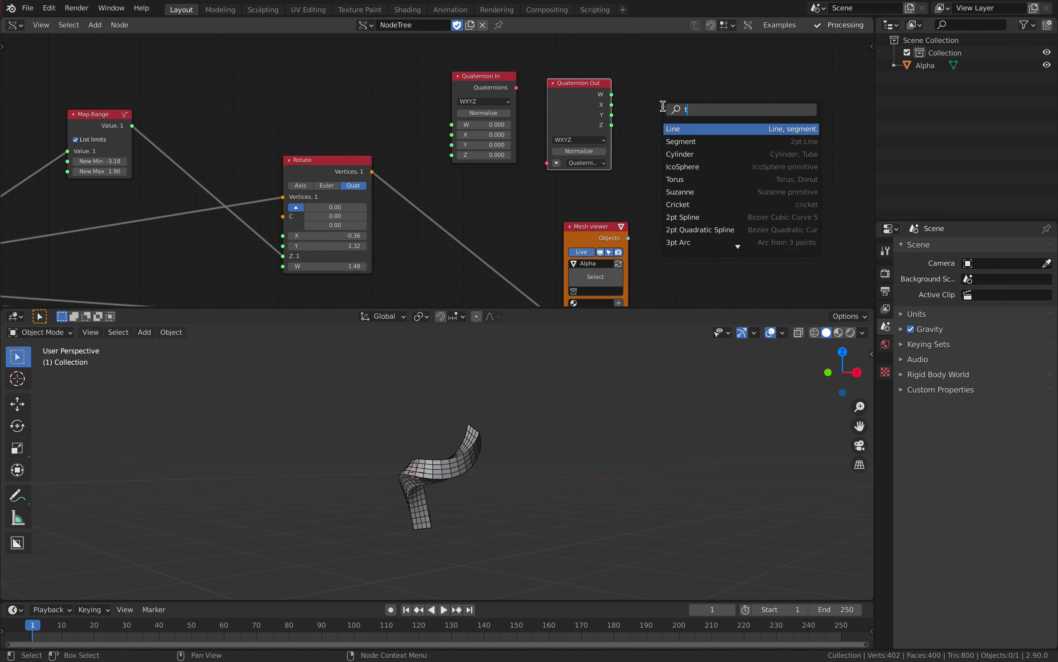
key(BackSpace)
text(quat)
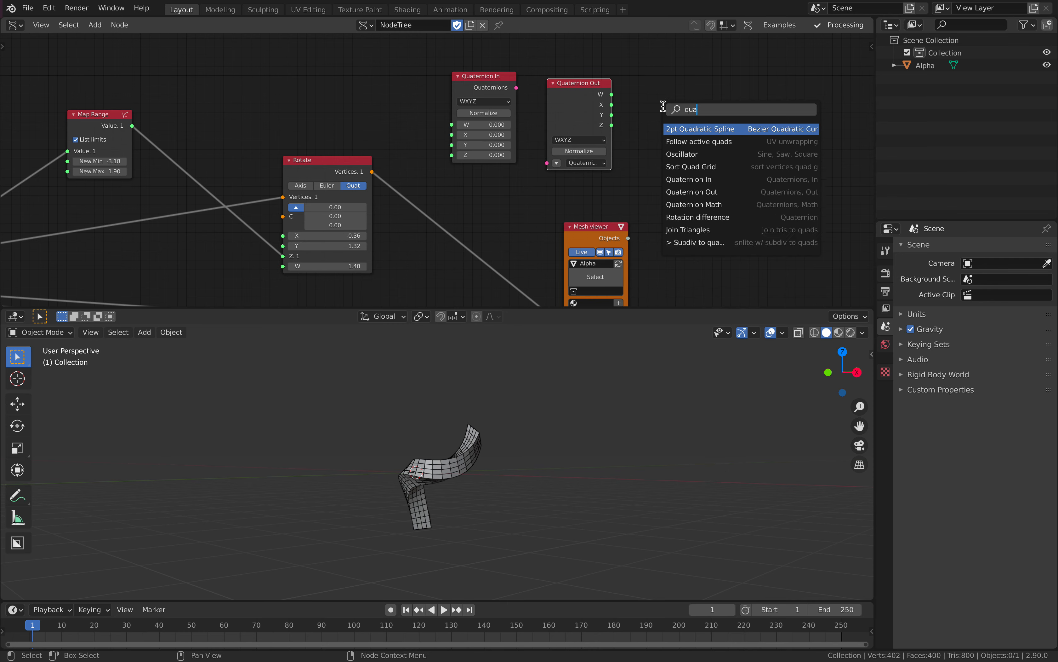
key(Down)
key(Down)
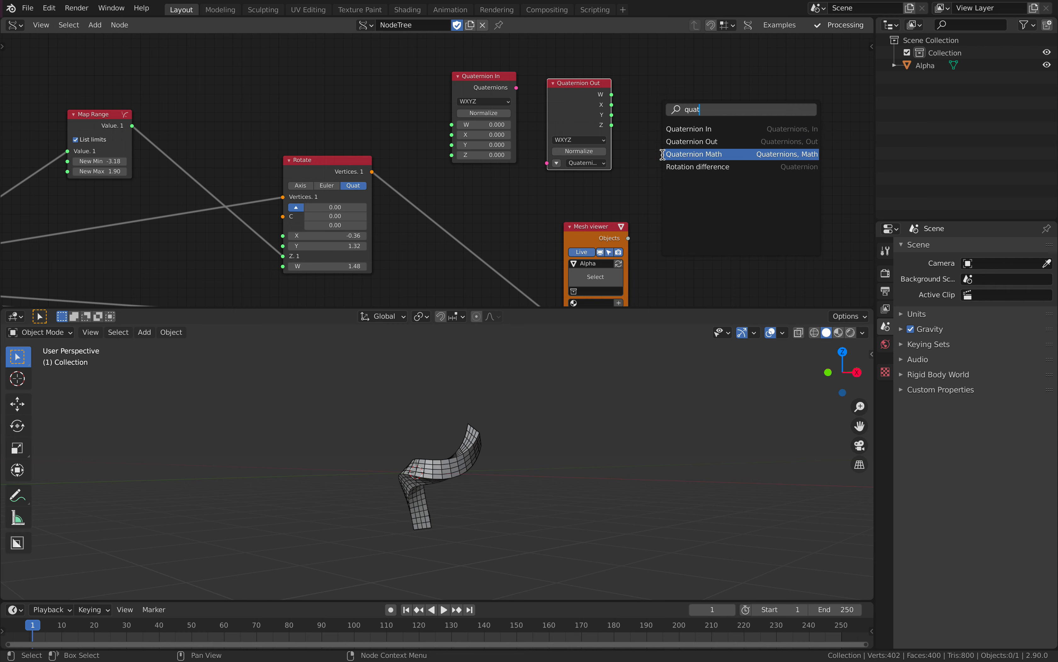
click(697, 166)
click(690, 154)
Add a Quaternion Math node with the Multiply operation beside the Rotation difference node
middle_drag(783, 136, 725, 142)
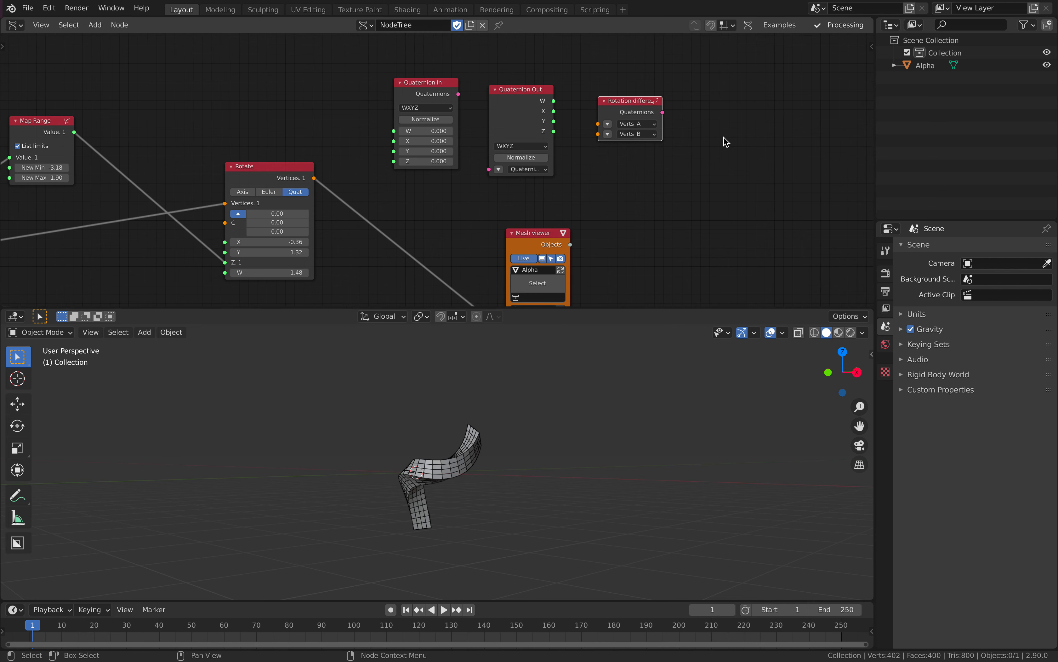
key(shift+a)
click(724, 138)
text(quatern)
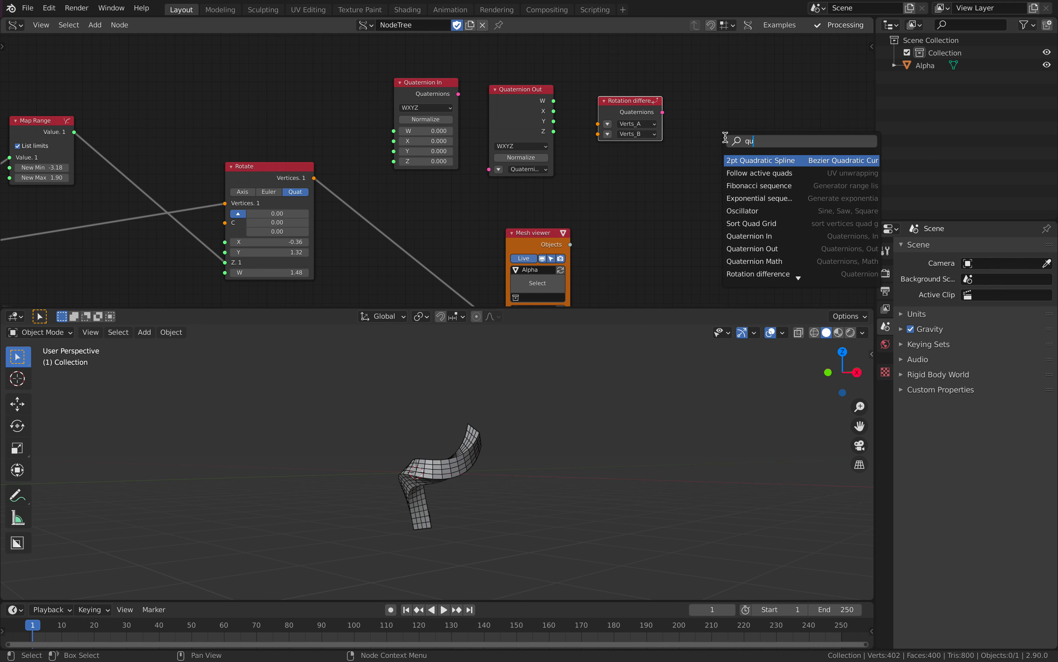
key(Down)
key(Down)
key(Return)
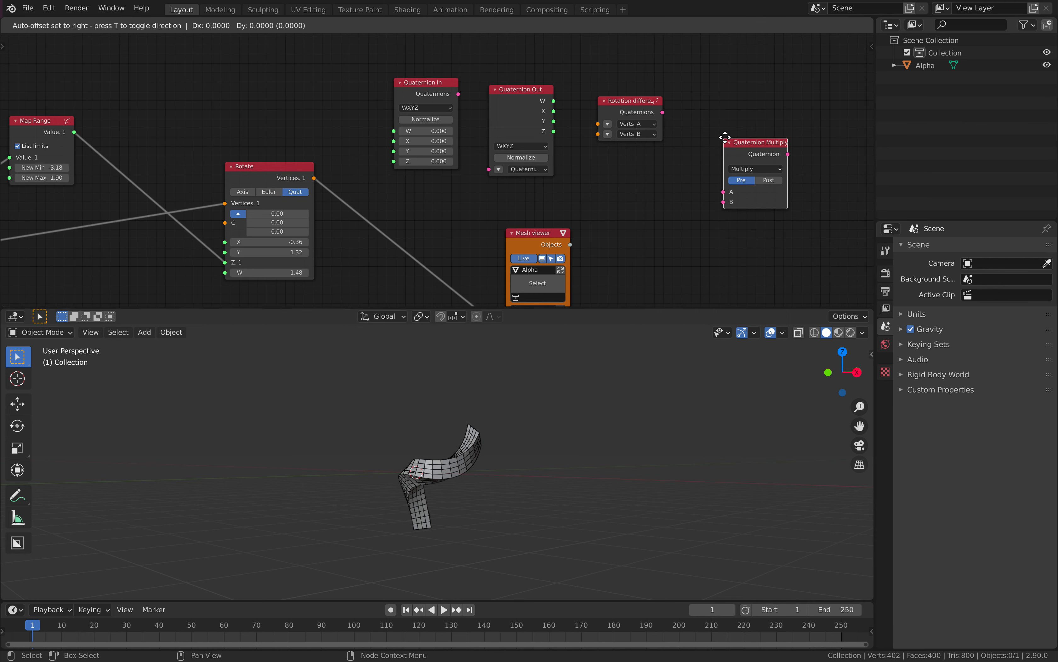
drag(633, 103, 625, 96)
middle_drag(616, 108, 628, 110)
Duplicate the Rotate node and place the copy above the original
middle_drag(383, 141, 426, 143)
drag(346, 166, 340, 169)
middle_drag(315, 178, 323, 209)
key(shift+d)
click(319, 45)
middle_drag(321, 89, 407, 124)
middle_drag(506, 440, 521, 441)
scroll(382, 90, up, 2)
middle_drag(386, 101, 404, 119)
Switch the copied Rotate node between Axis, Euler and Quat to compare their inputs, and delete the copy
click(390, 108)
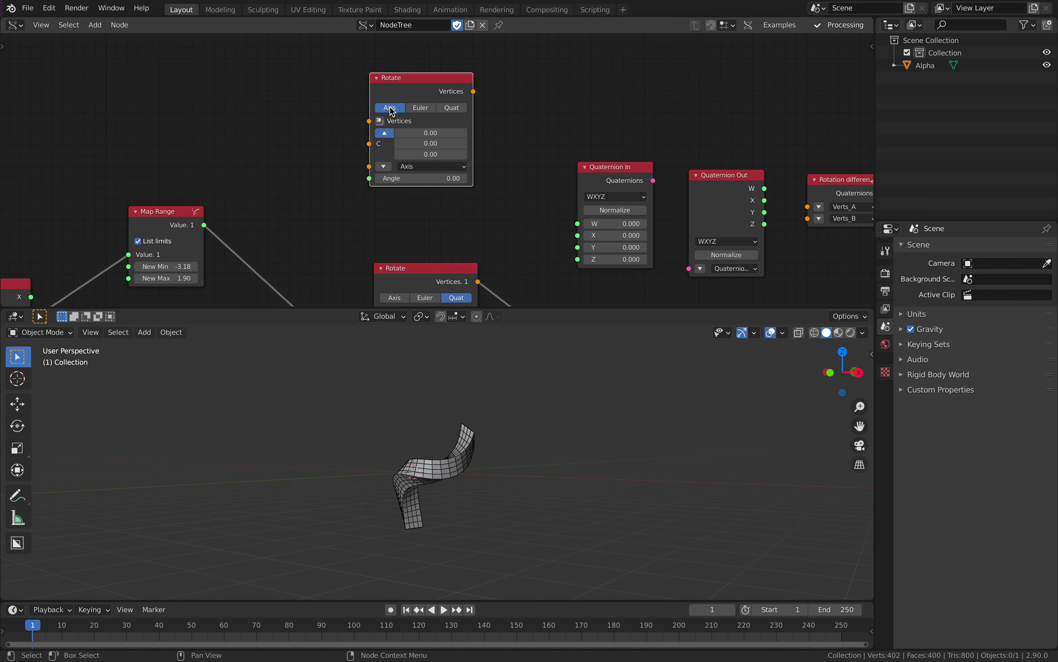
click(421, 108)
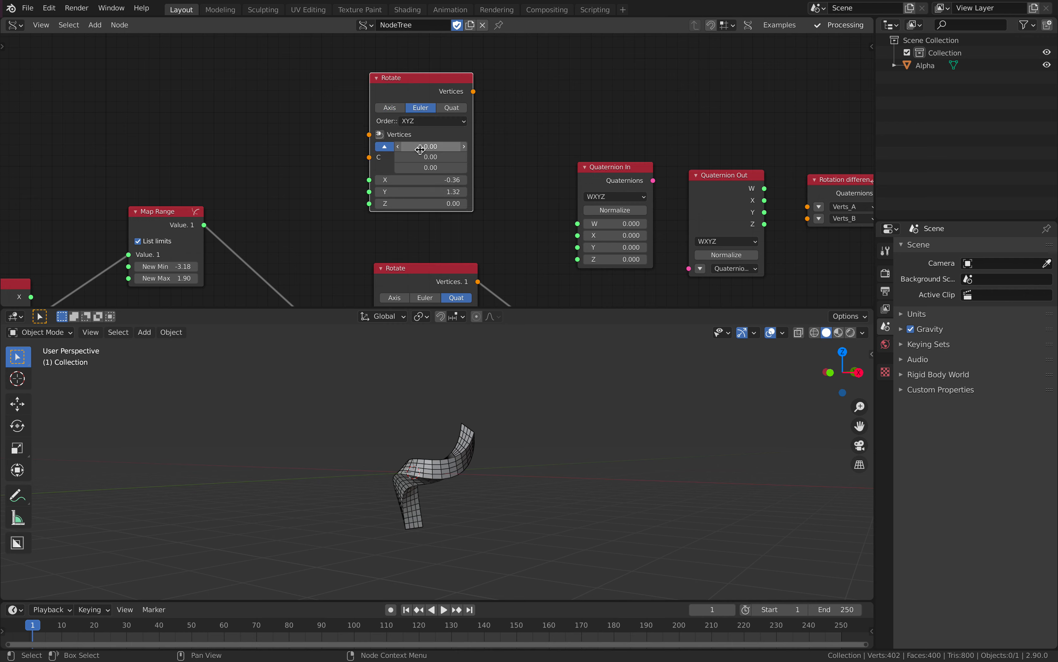
click(386, 108)
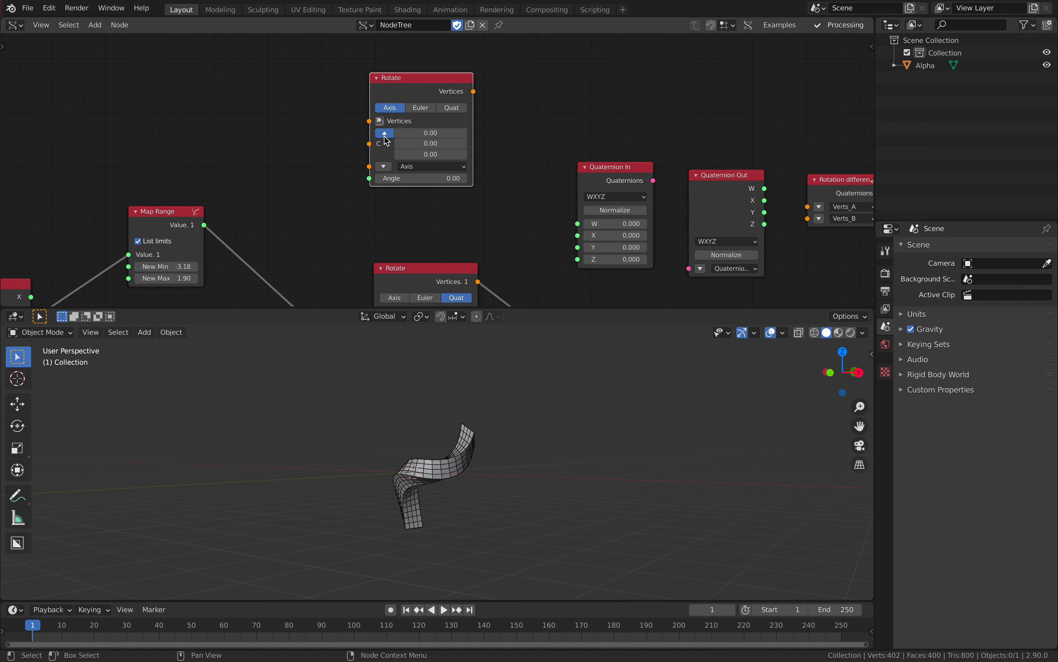
click(448, 108)
click(418, 109)
click(389, 109)
click(421, 109)
click(451, 108)
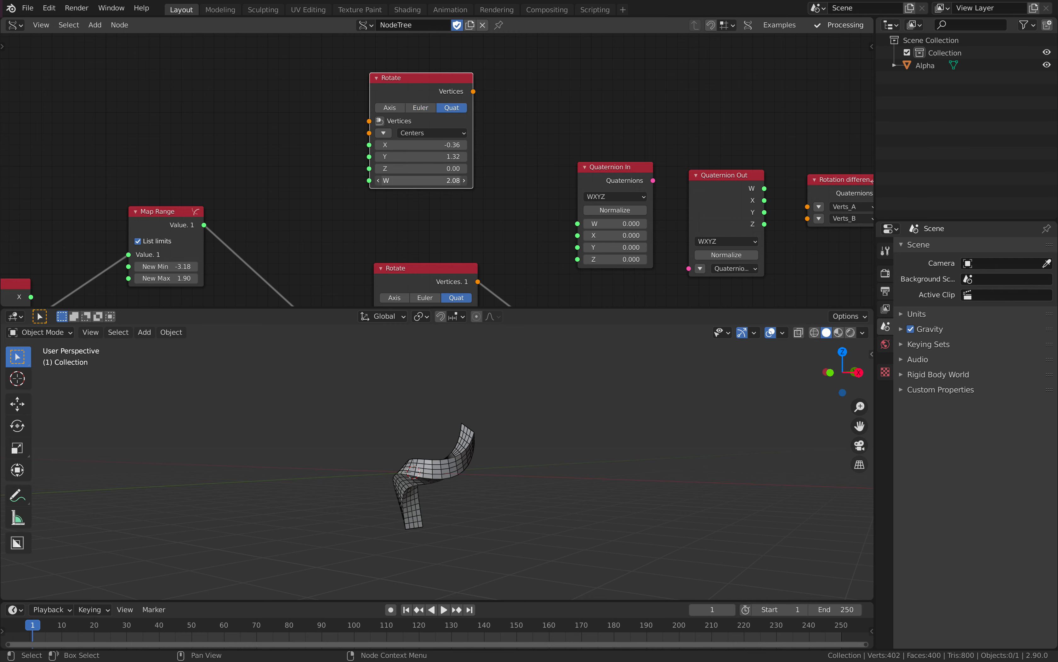
click(417, 109)
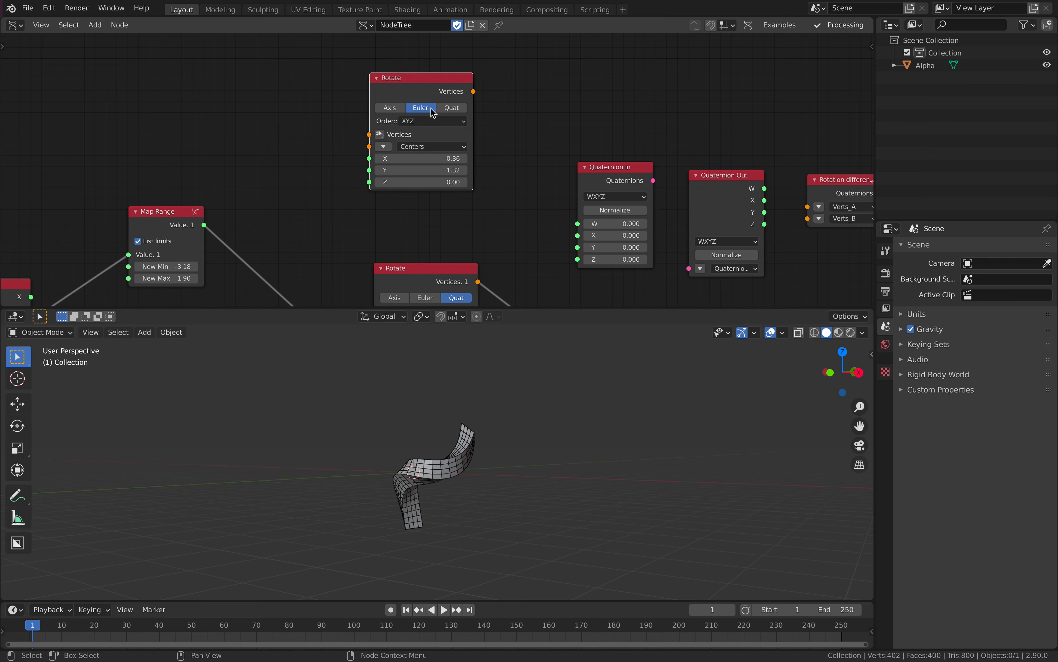
click(390, 109)
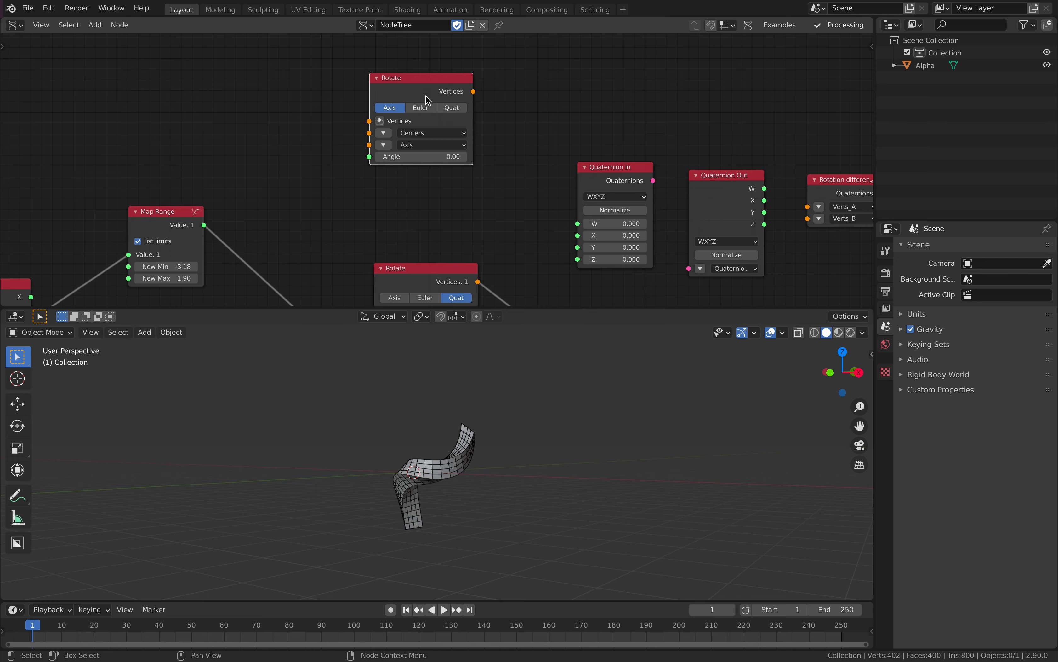
key(x)
Arrange the Quaternion In, Quaternion Out, Quaternion Multiply and Rotation difference nodes in a row above the main node chain
scroll(457, 175, down, 2)
middle_drag(479, 191, 495, 136)
drag(562, 132, 504, 97)
drag(637, 129, 413, 73)
drag(564, 77, 454, 65)
drag(737, 126, 535, 73)
drag(821, 123, 680, 71)
drag(607, 71, 574, 75)
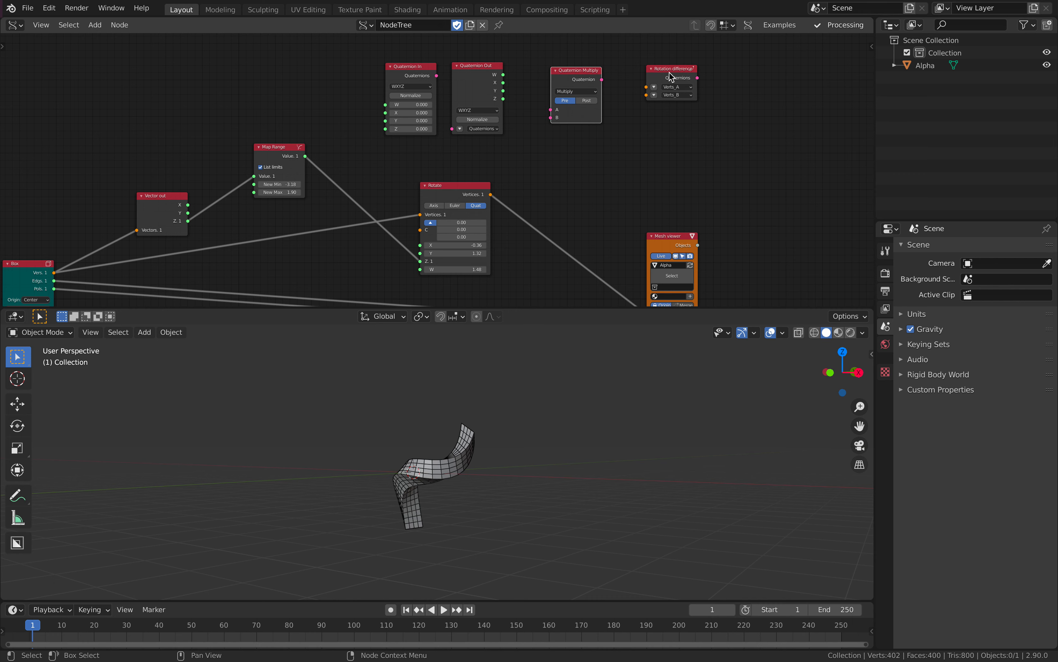
drag(671, 76, 658, 79)
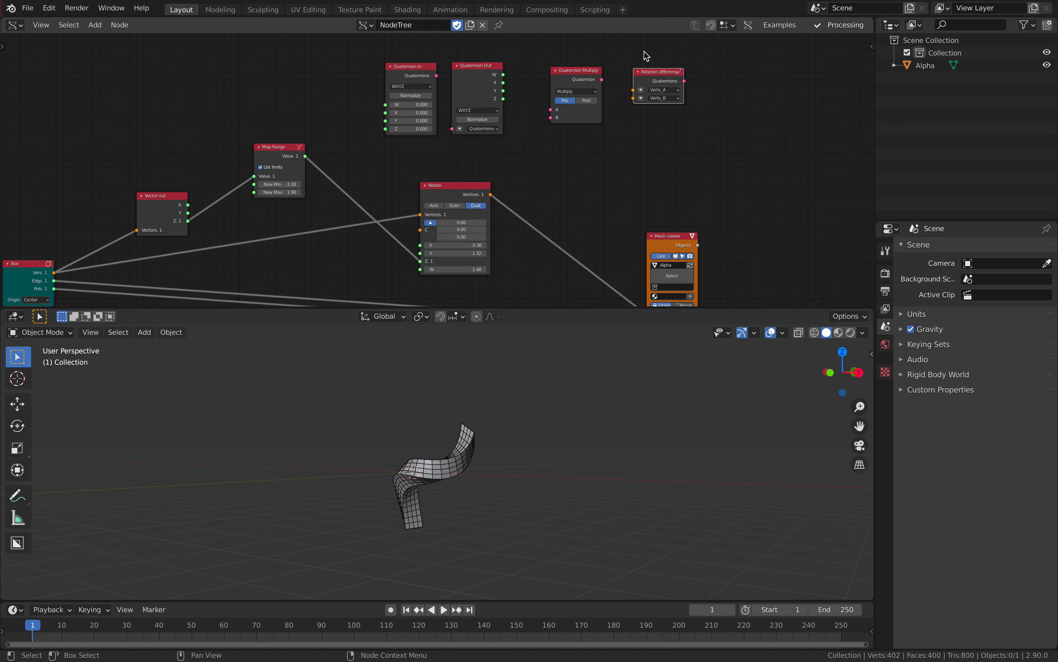
mouse_move(567, 136)
middle_down()
mouse_move(645, 95)
mouse_move(671, 104)
mouse_move(685, 87)
middle_up()
Move the Mesh viewer and Rotate nodes closer to the chain, and set Rotate's X and Y to 0
drag(783, 162, 690, 120)
drag(551, 108, 528, 96)
scroll(520, 124, up, 1)
mouse_move(563, 156)
mouse_down()
mouse_move(552, 157)
mouse_move(570, 158)
mouse_up()
text(0)
key(Return)
Compare the twist with Map Range's List limits off and on, leaving it enabled, and save the file
middle_drag(561, 451, 572, 457)
middle_drag(419, 247, 517, 250)
drag(350, 115, 337, 105)
click(481, 78)
click(480, 78)
click(478, 79)
click(480, 80)
middle_drag(475, 185, 510, 189)
key(ctrl+s)
click(488, 186)
Set Map Range's New Min to -3.96 and New Max to 1.96, and reposition the Box and Vector out nodes
middle_drag(523, 146, 527, 137)
mouse_move(529, 98)
mouse_down()
mouse_move(512, 99)
mouse_move(524, 105)
mouse_up()
middle_drag(263, 178, 357, 179)
drag(324, 201, 267, 162)
drag(476, 111, 459, 83)
scroll(385, 208, down, 1)
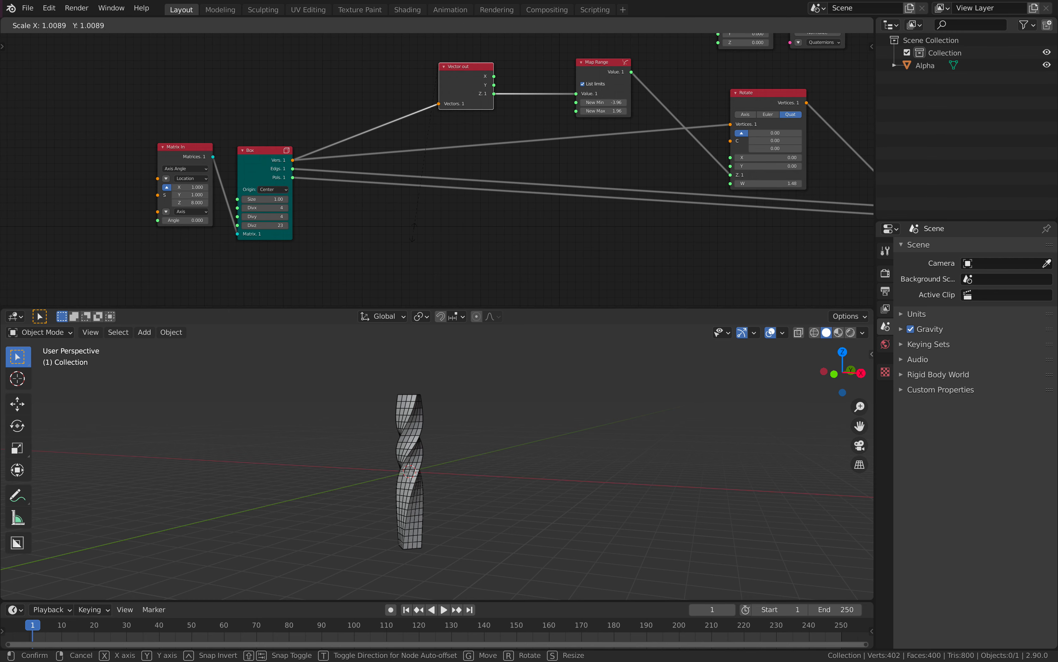
click(406, 236)
middle_drag(406, 236, 400, 229)
Add a Cylinder node beside the Box node
key(alt+space)
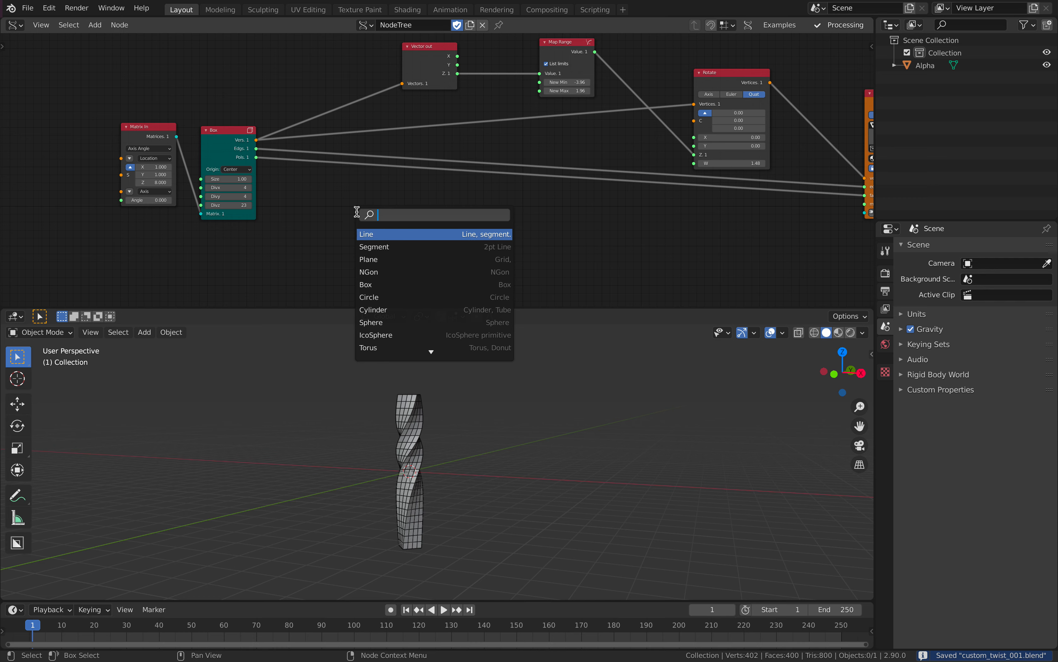
text(cyl)
key(Return)
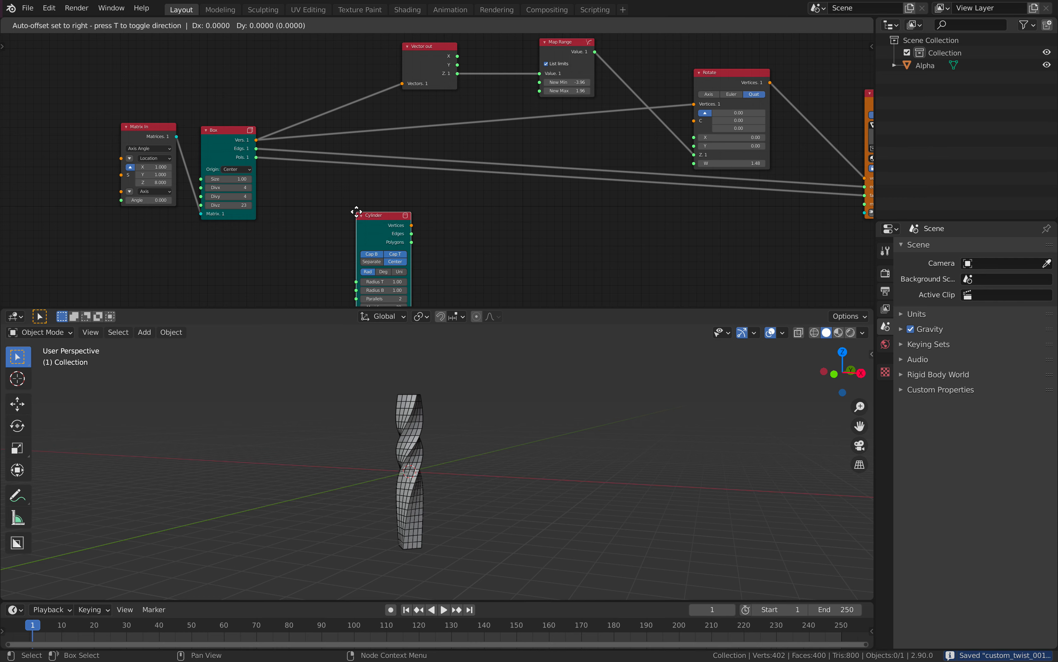
click(282, 197)
Connect Cylinder's Vertices to Vector out and Rotate, and its Edges and Polygons to Mesh viewer's edges and faces, replacing the Box links
drag(336, 207, 402, 83)
drag(336, 208, 694, 104)
middle_drag(544, 154, 377, 122)
drag(169, 183, 698, 155)
drag(169, 192, 698, 163)
middle_drag(156, 176, 207, 222)
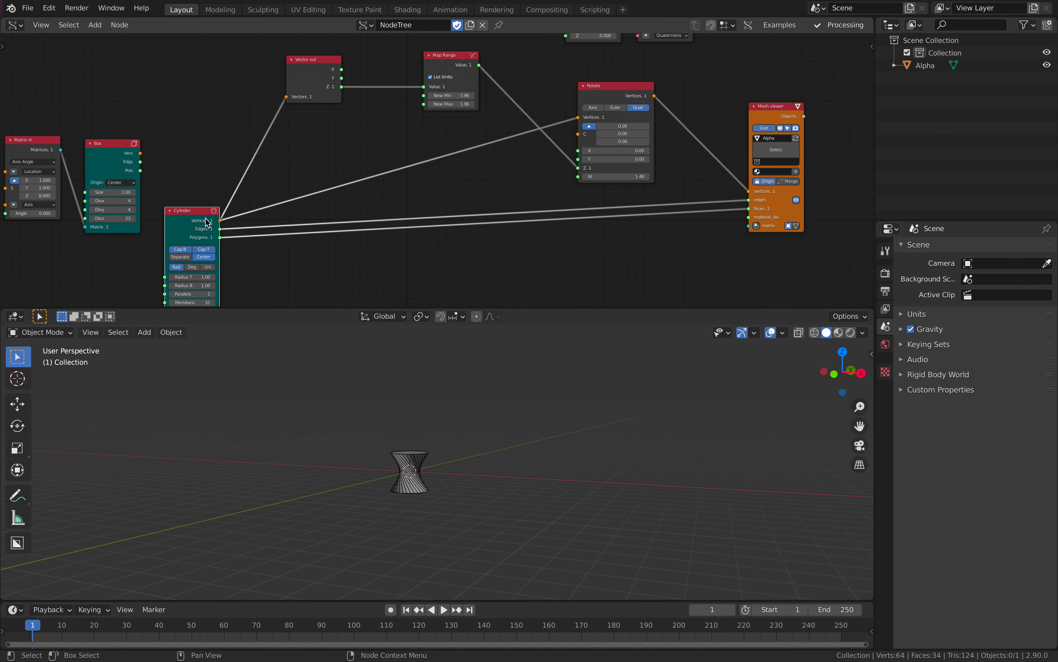
drag(206, 222, 214, 206)
scroll(439, 462, up, 6)
mouse_move(440, 462)
middle_down()
mouse_move(527, 442)
mouse_move(439, 469)
middle_up()
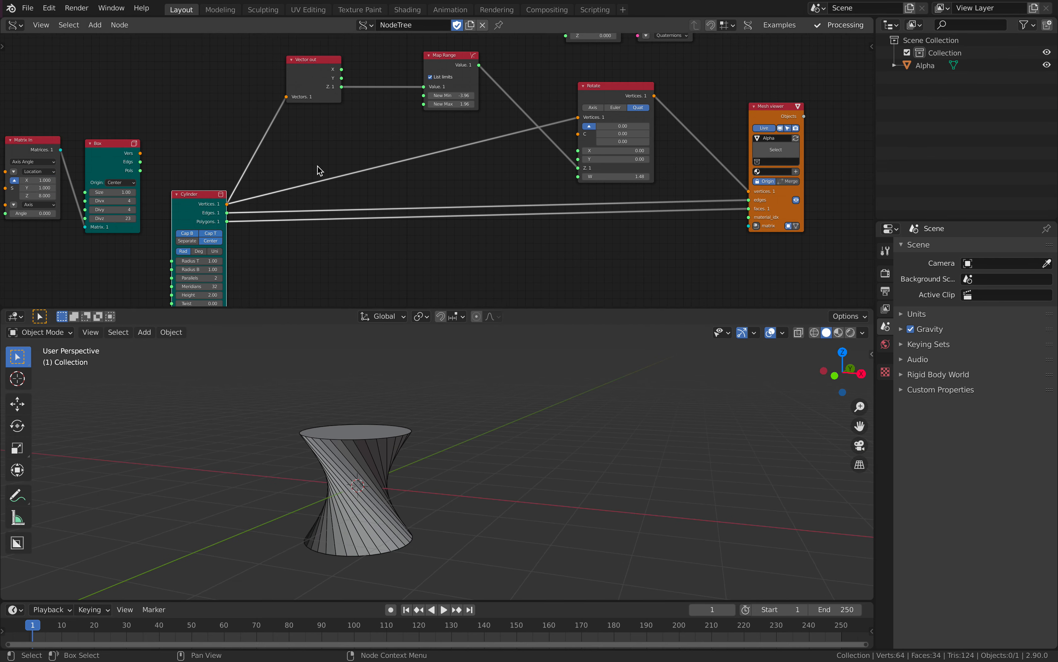
Set the Cylinder's Parallels to 8
scroll(325, 173, up, 2)
middle_drag(324, 173, 367, 156)
middle_drag(352, 205, 284, 214)
scroll(284, 215, down, 2)
mouse_move(431, 93)
mouse_down()
mouse_move(459, 101)
mouse_move(431, 101)
mouse_up()
middle_drag(239, 211, 322, 149)
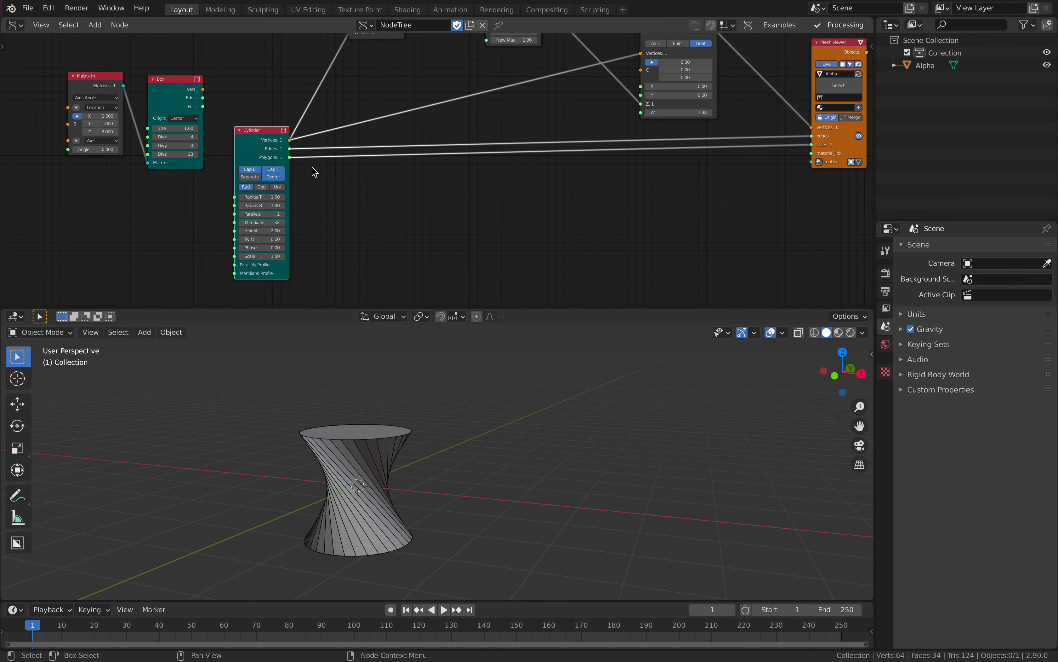
click(283, 215)
click(284, 215)
click(284, 215)
click(283, 215)
click(283, 215)
click(284, 215)
Set Map Range's New Min to -4.56 and New Max to 3.22
middle_drag(442, 404, 438, 403)
middle_drag(473, 67, 431, 157)
drag(486, 121, 513, 129)
middle_drag(362, 174, 387, 119)
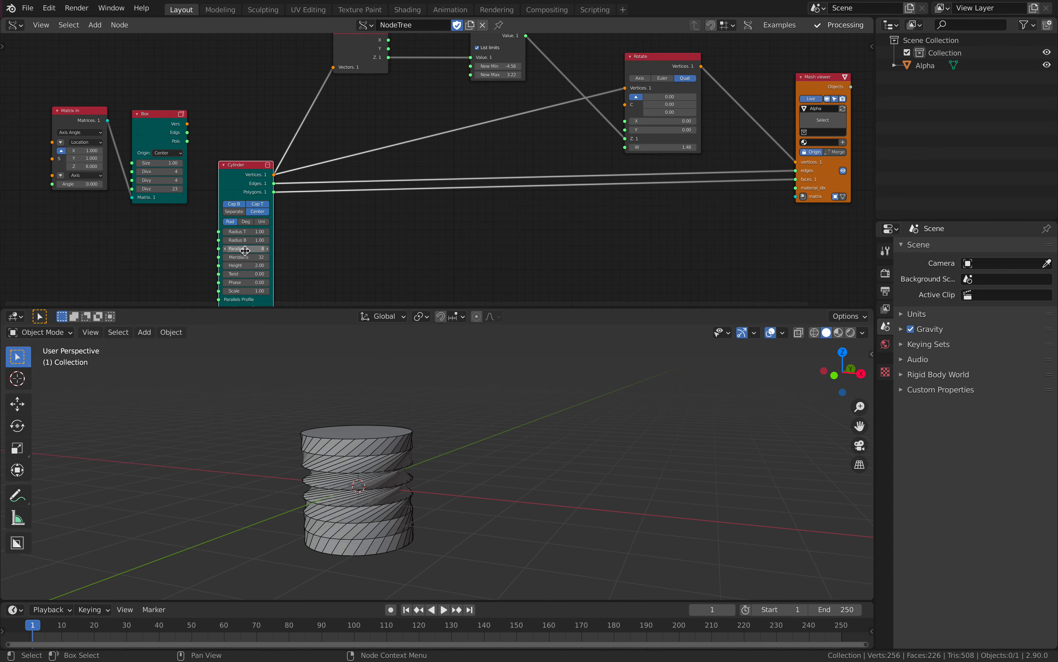
Set the Cylinder's Height to 3.62 and Twist to 0.96
mouse_move(246, 266)
mouse_down()
mouse_move(281, 265)
mouse_move(208, 265)
mouse_move(256, 265)
mouse_up()
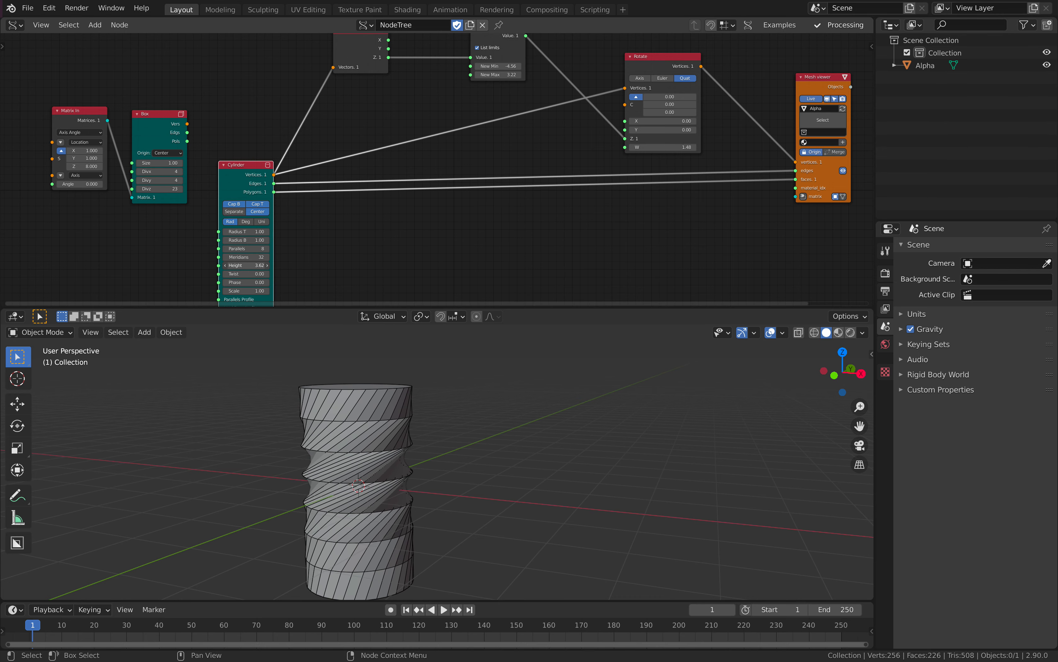
middle_drag(304, 260, 297, 237)
mouse_move(229, 251)
mouse_down()
mouse_move(217, 251)
mouse_move(237, 249)
mouse_up()
middle_drag(322, 195, 239, 245)
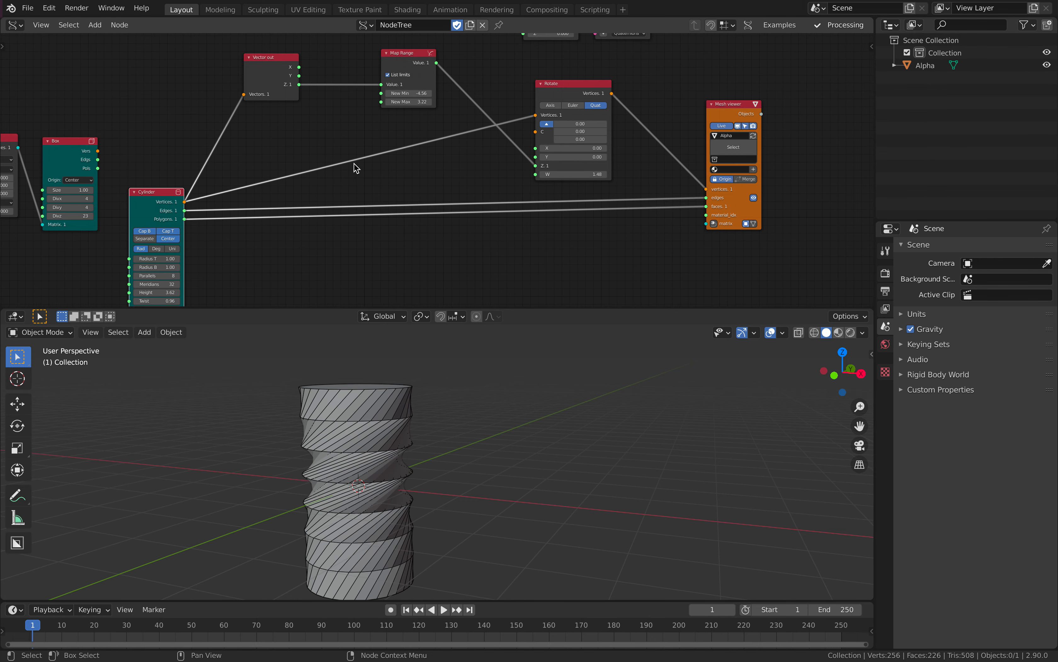
Turn off Map Range's List limits, set New Min to -4.68 and New Max to 4.48, and set Rotate's W to 0.82
click(389, 75)
drag(409, 102, 414, 129)
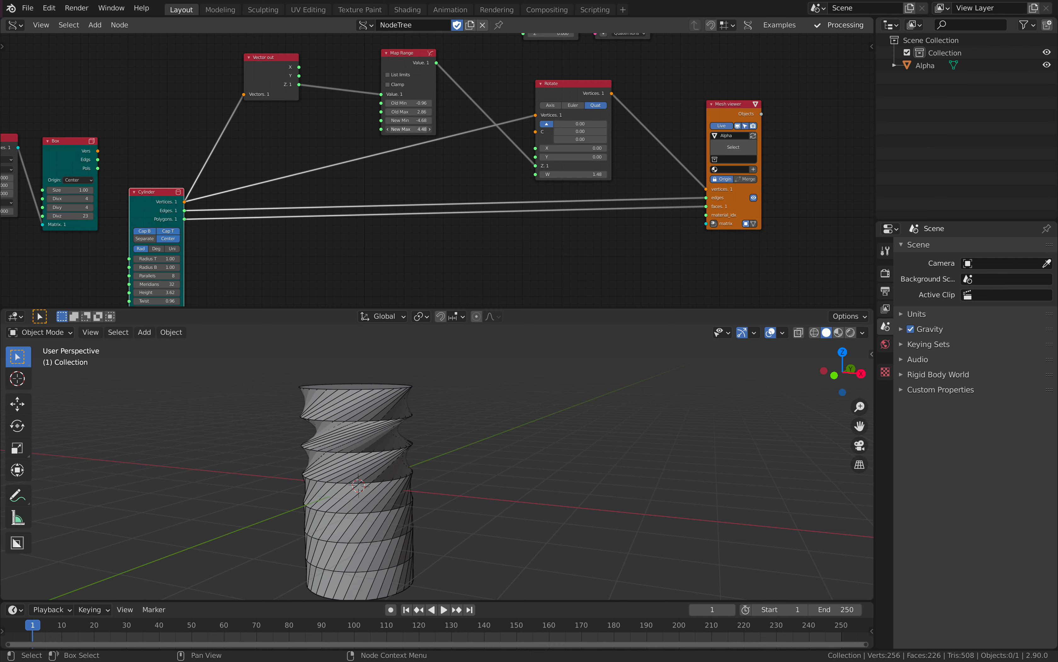
middle_drag(552, 155, 530, 133)
drag(558, 150, 529, 150)
Set the Cylinder's Parallels to 11, Meridians to 12 and Height to 3.80
middle_drag(394, 189, 441, 163)
scroll(441, 163, up, 1)
middle_drag(153, 194, 183, 175)
click(171, 174)
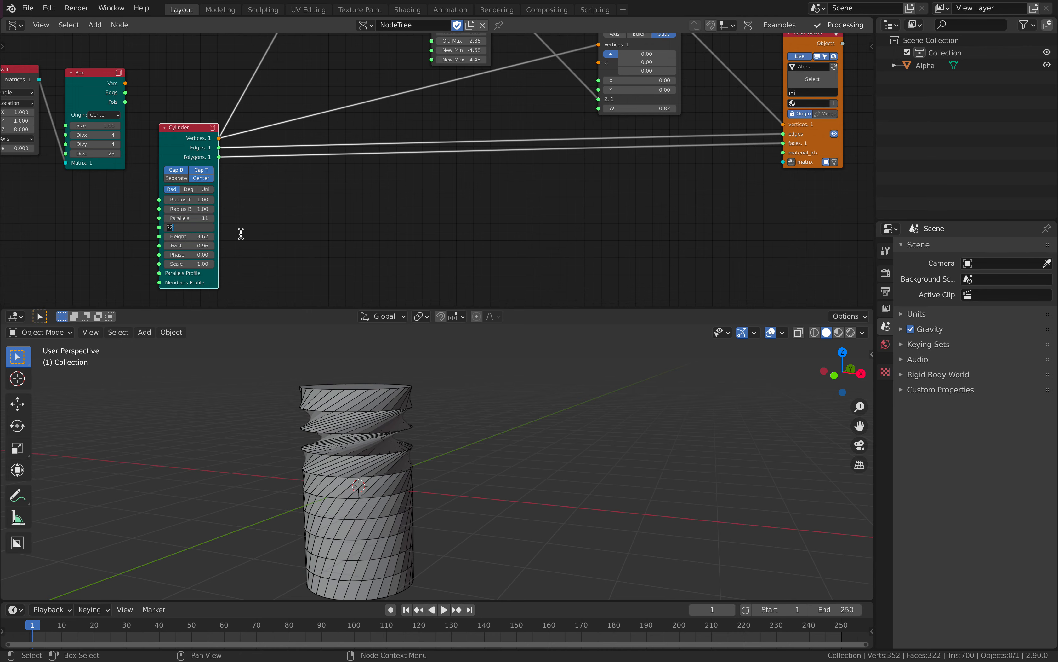
key(Return)
mouse_move(193, 236)
mouse_down()
mouse_move(110, 236)
mouse_move(210, 236)
mouse_move(188, 236)
mouse_up()
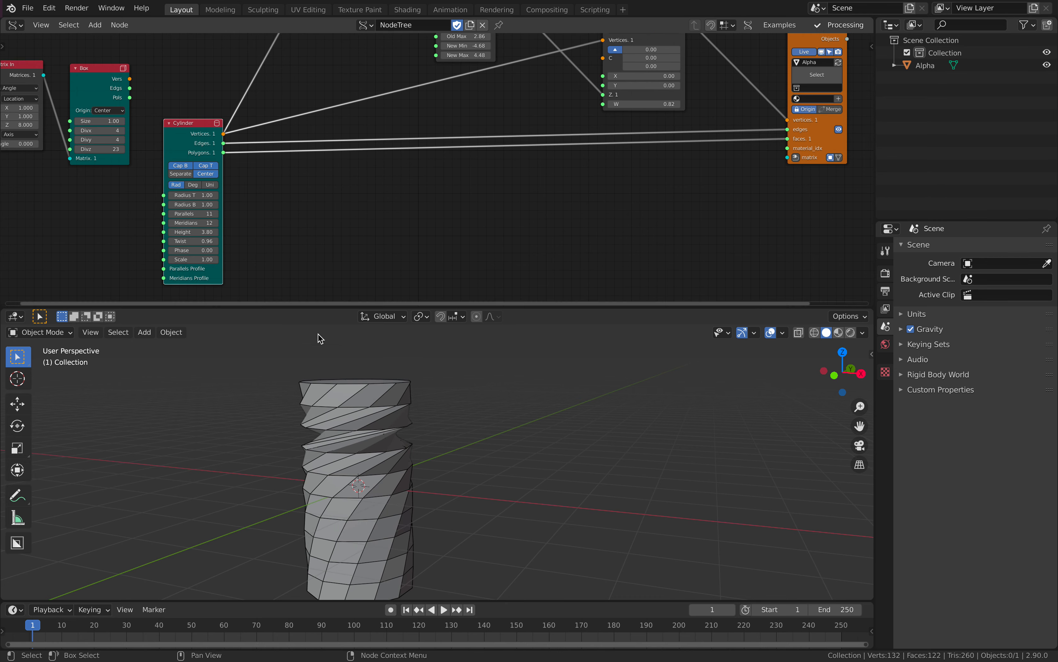
Set Map Range's New Min to -20.76 and New Max to 4.42, and Rotate's W to -3.86
scroll(378, 236, up, 5)
drag(423, 166, 356, 165)
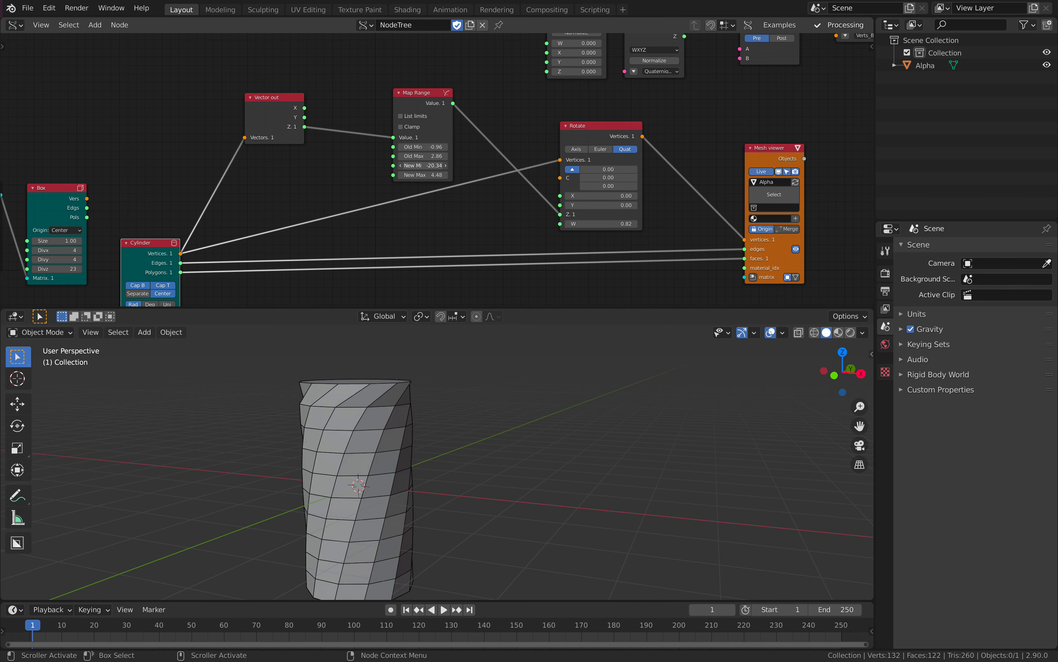
drag(608, 224, 634, 224)
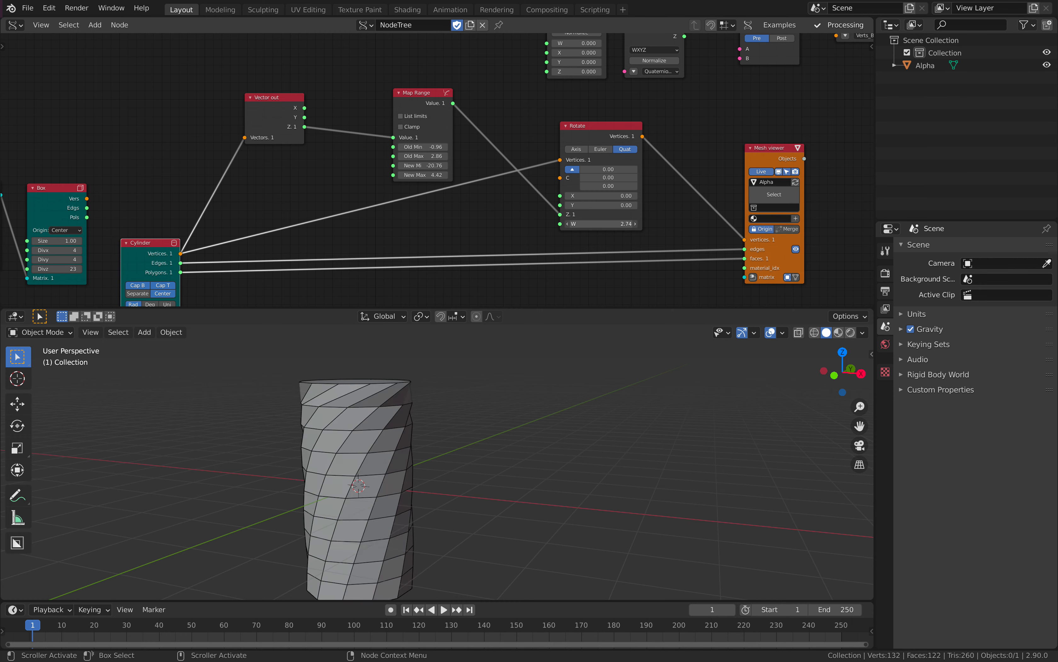
Set the Cylinder's Twist to 0.00 and Map Range's Old Min to -3.36 and Old Max to 3.16
middle_drag(418, 224, 439, 127)
scroll(439, 127, down, 1)
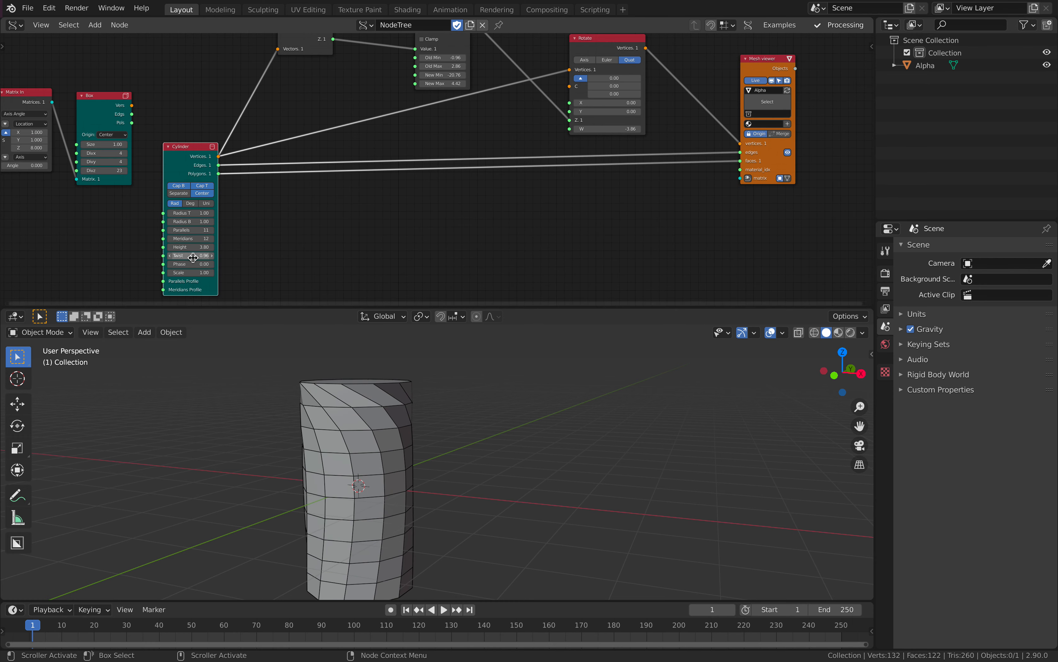
middle_drag(424, 160, 405, 209)
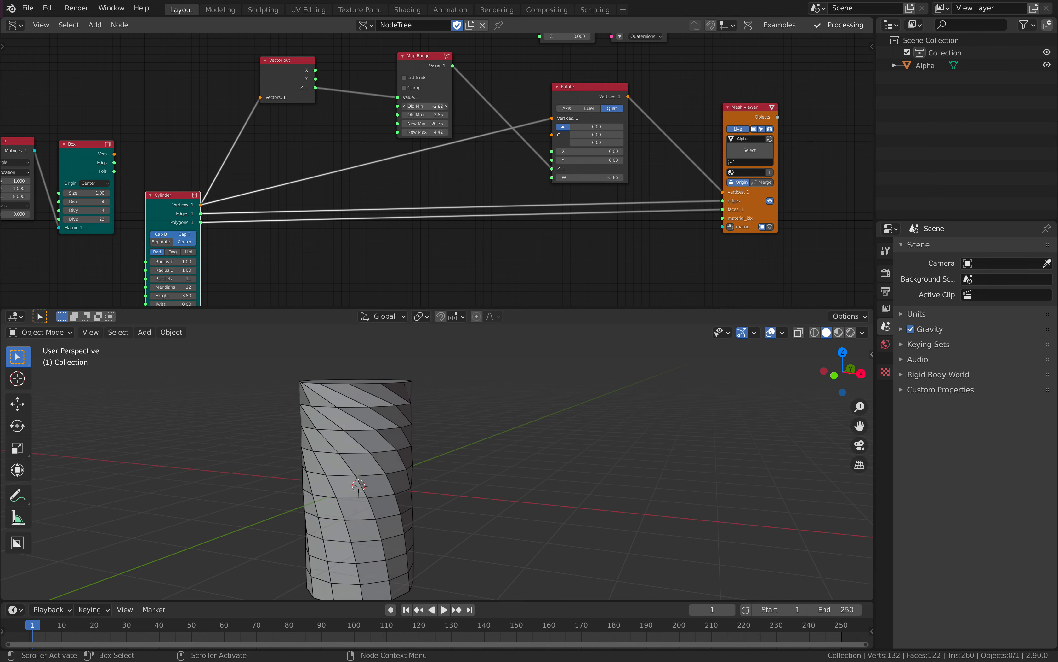
drag(425, 115, 417, 115)
Taper the Cylinder by setting Radius T to 0.17 and Radius B to 1.48
middle_drag(424, 115, 533, 66)
scroll(533, 66, up, 1)
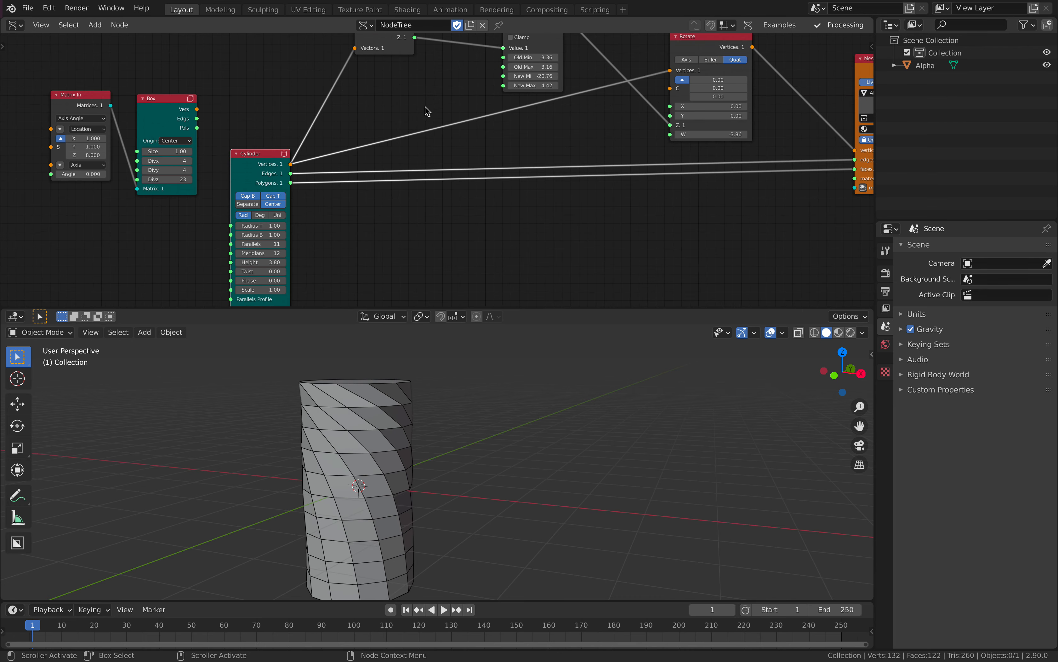
drag(266, 225, 253, 225)
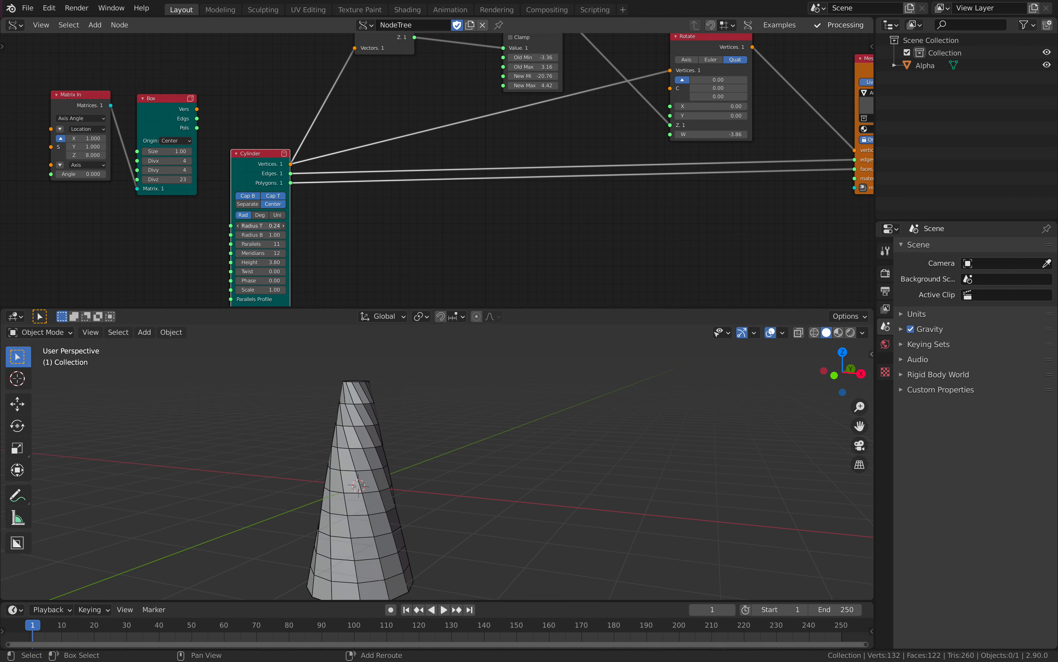
drag(266, 235, 270, 235)
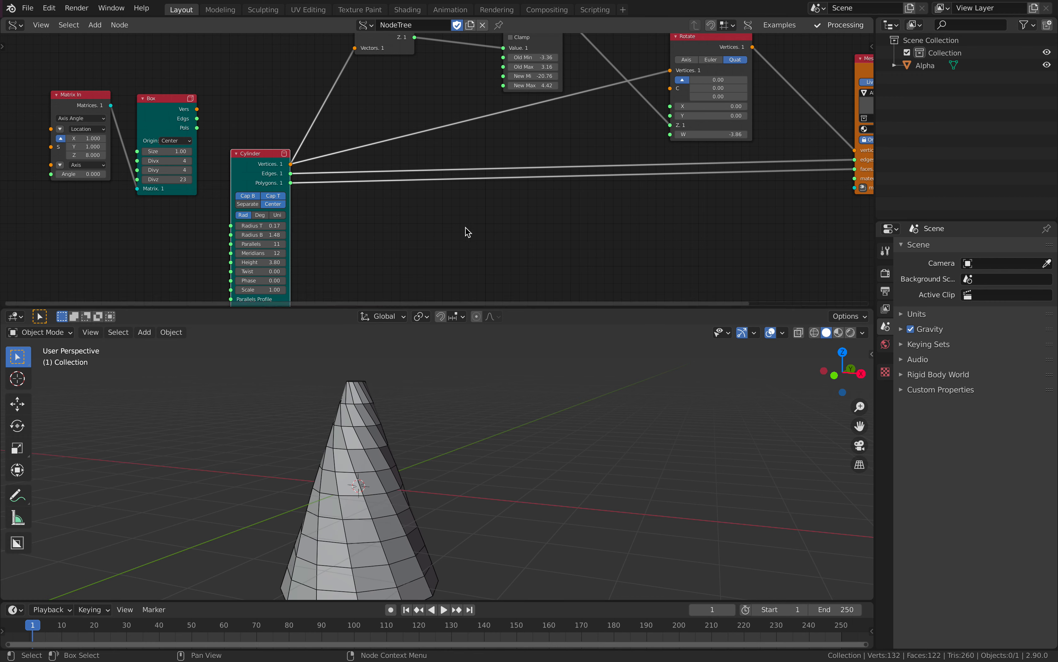
Set Map Range's New Min to -5.40 and New Max to 17.02, leaving List limits off
middle_drag(434, 246, 406, 278)
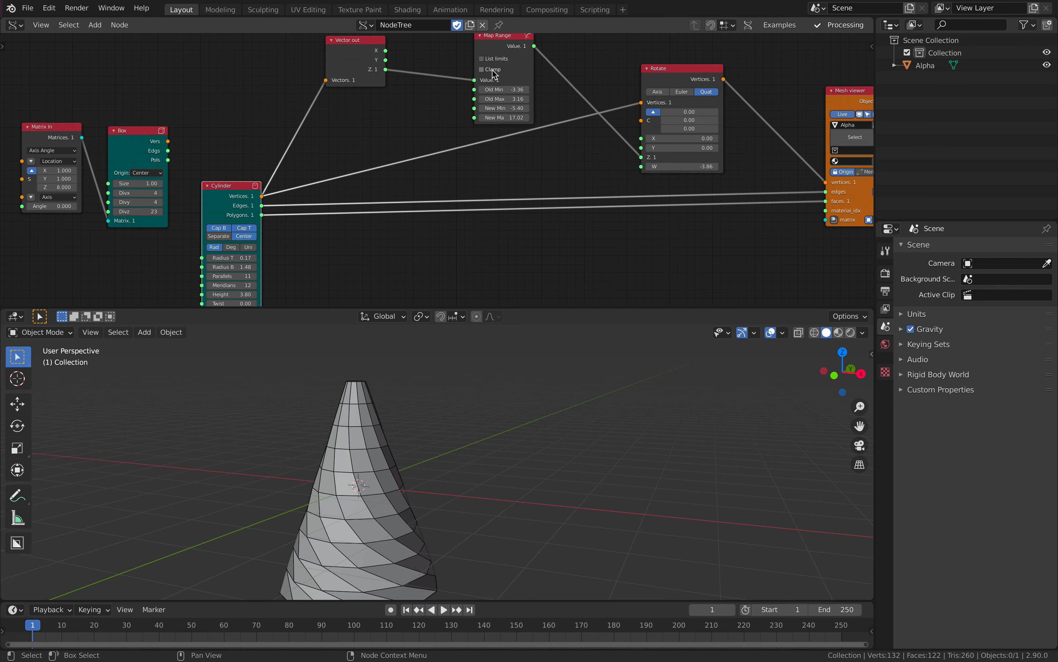
click(494, 58)
click(493, 59)
click(494, 58)
click(494, 59)
Set the Rotate node's X to -1.92, Y to -0.90 and W to -65.66
middle_drag(581, 90, 480, 84)
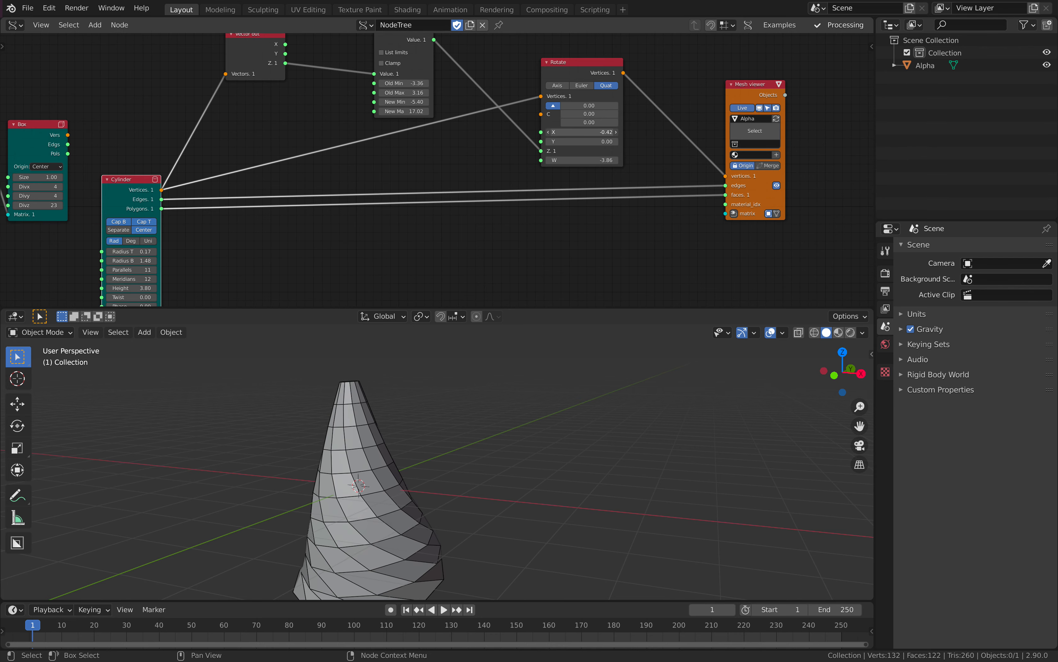
drag(582, 141, 619, 142)
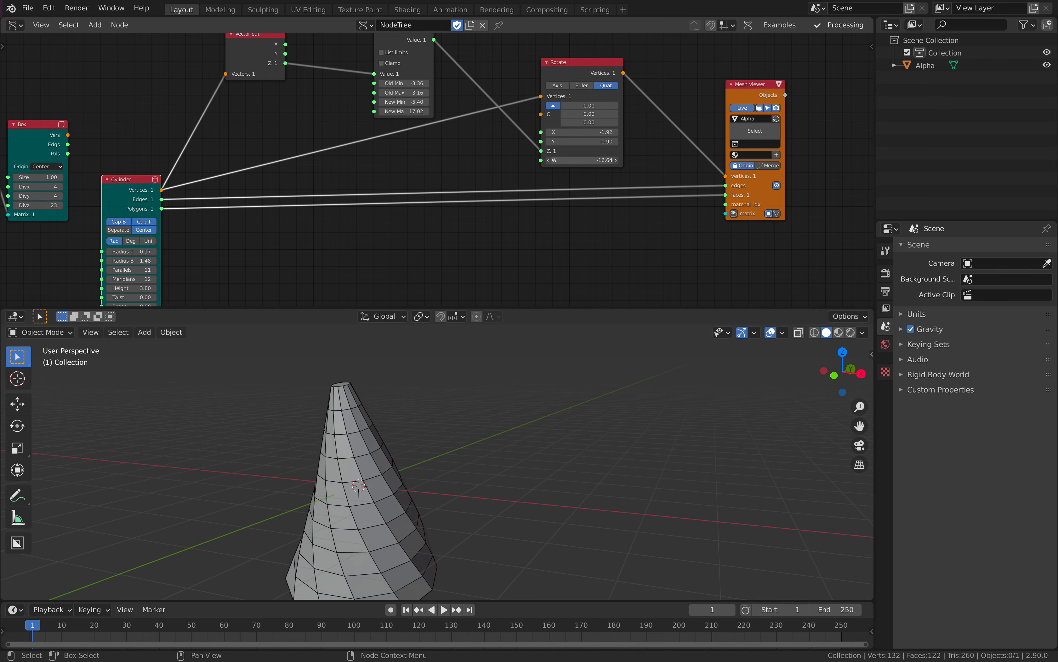
Spread out the Map Range, Rotate and Mesh viewer nodes to make room between them
middle_drag(475, 187, 608, 164)
scroll(541, 201, down, 2)
middle_drag(437, 179, 307, 226)
drag(574, 110, 593, 109)
drag(708, 129, 794, 155)
drag(574, 110, 659, 119)
drag(426, 102, 455, 114)
Set all three center values and X of the Rotate node to 0.60
mouse_move(672, 161)
mouse_down()
mouse_move(691, 161)
mouse_move(656, 161)
mouse_move(672, 162)
mouse_move(660, 170)
mouse_move(672, 177)
mouse_up()
key(Return)
middle_drag(732, 160, 730, 153)
middle_drag(530, 219, 570, 191)
click(510, 236)
middle_drag(497, 198, 492, 217)
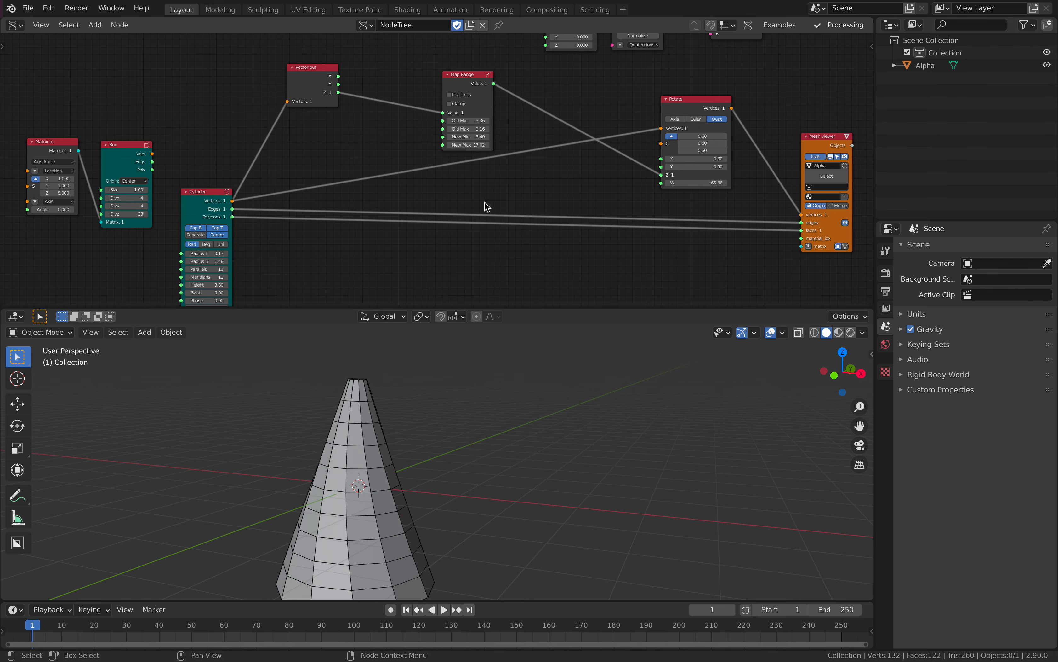
Add a Vector in node in the empty area beside the Cylinder node
middle_drag(415, 191, 423, 130)
key(alt+space)
text(vector)
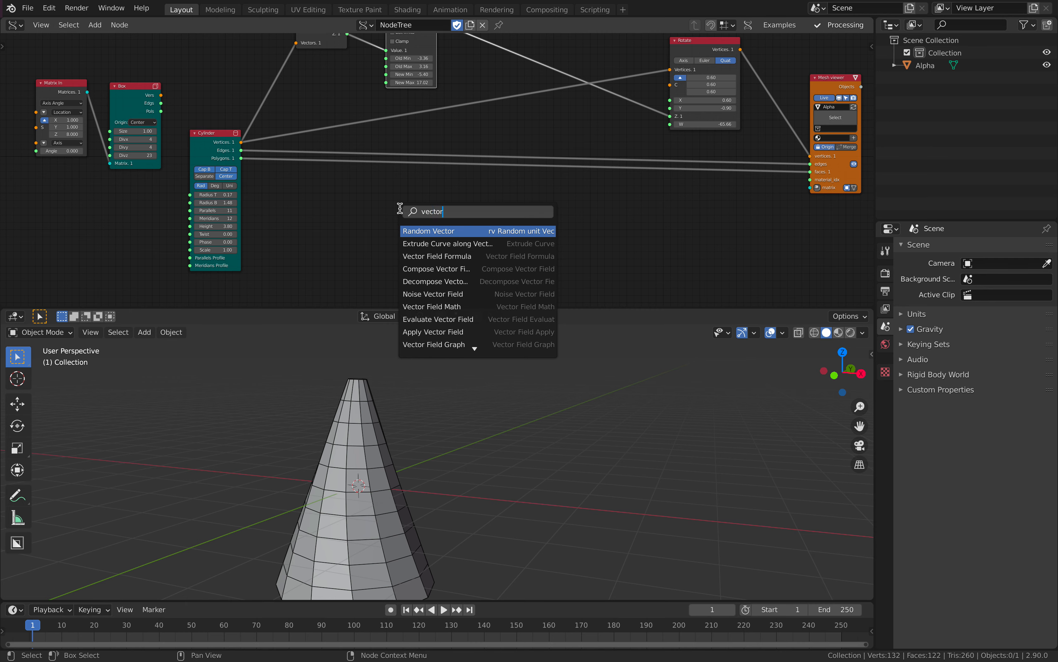
text( i)
key(Return)
click(349, 211)
Add a Vector Noise node, connect Vector in's Vectors to its Vertices, and space the two nodes apart
key(alt+space)
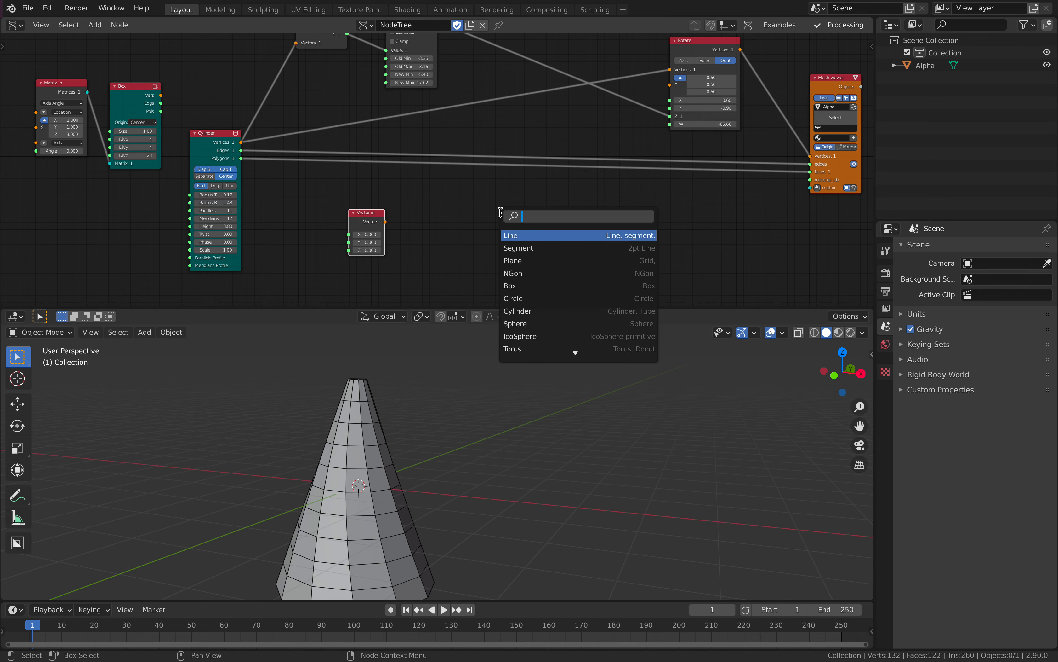
text(vector no)
key(Return)
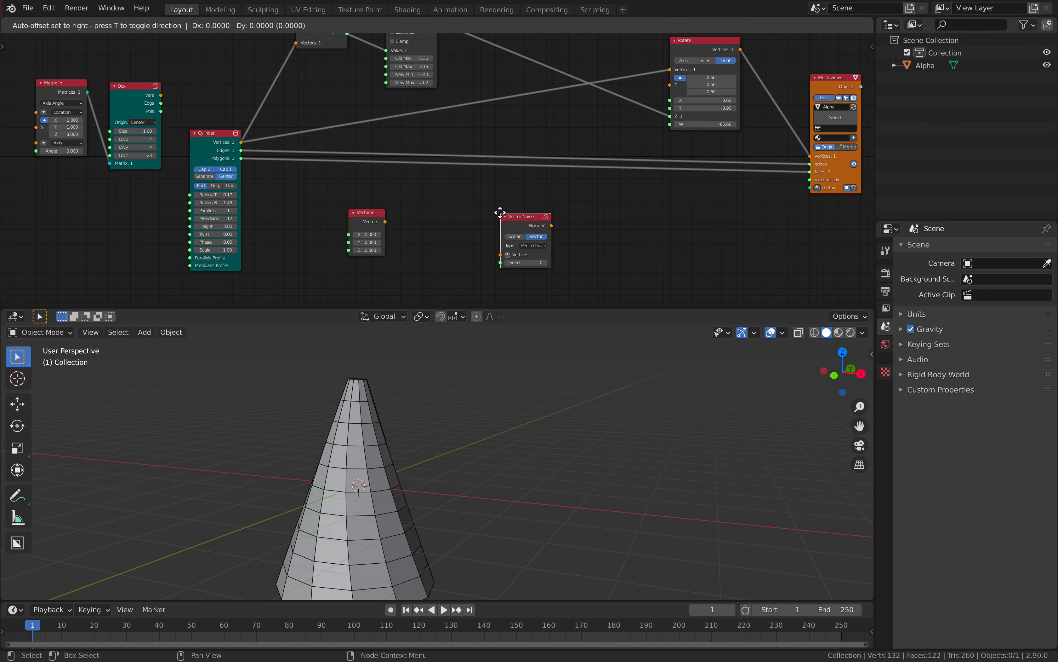
click(403, 198)
scroll(391, 234, up, 1)
drag(382, 226, 423, 246)
drag(447, 205, 473, 223)
drag(363, 216, 308, 216)
Insert a Move node between Vector in and Vector Noise and set its X movement to 1.00
key(shift+a)
click(394, 243)
text(move)
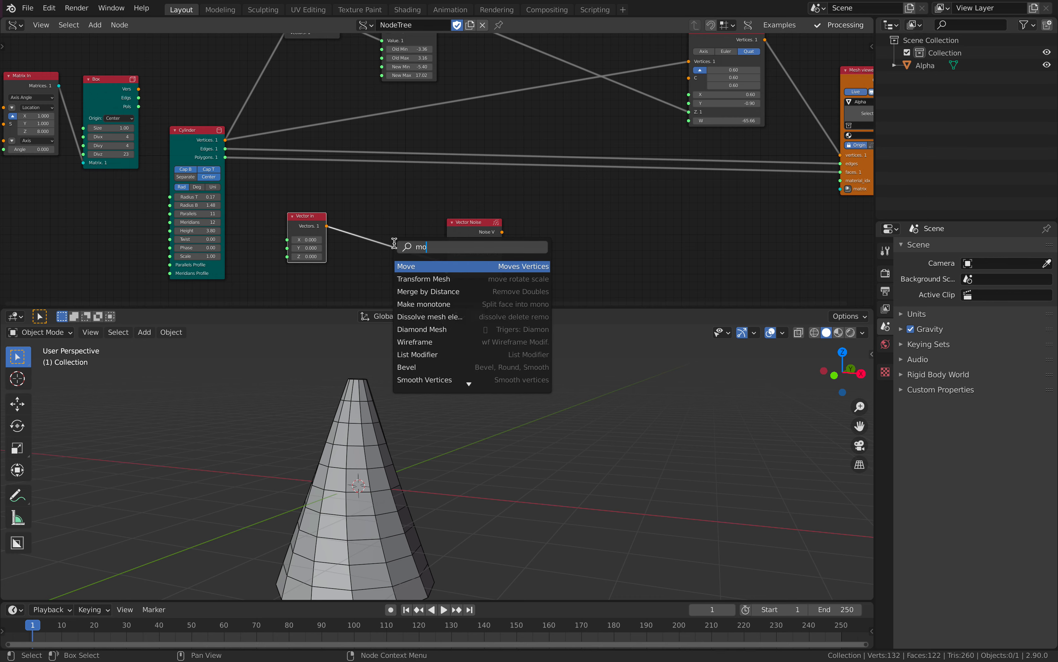
key(Return)
click(394, 243)
scroll(379, 236, up, 2)
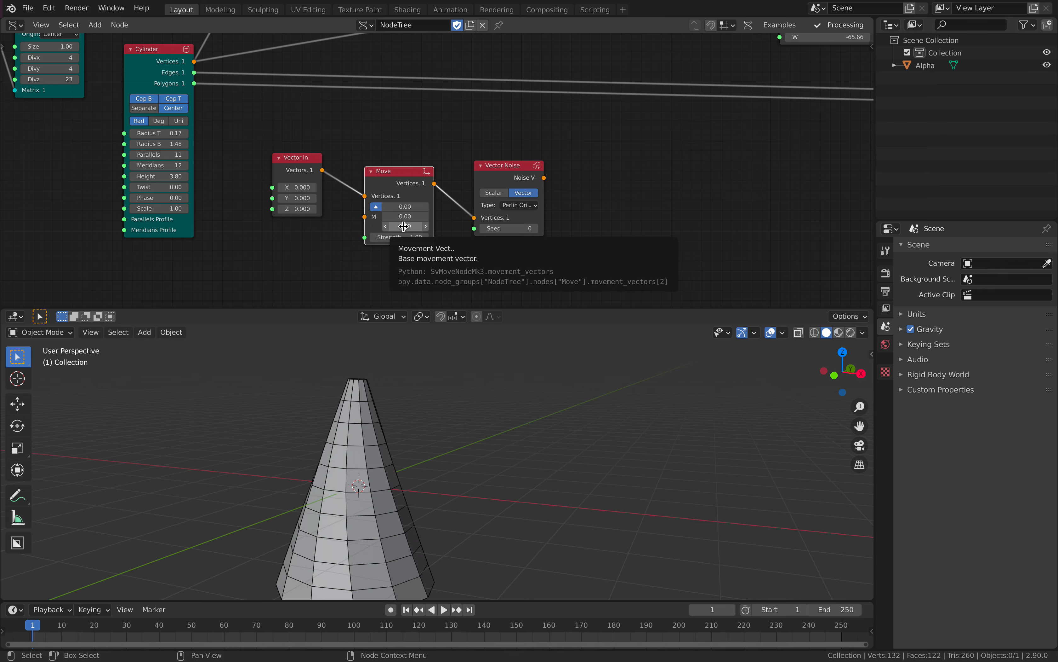
drag(420, 210, 451, 215)
middle_drag(448, 230, 456, 226)
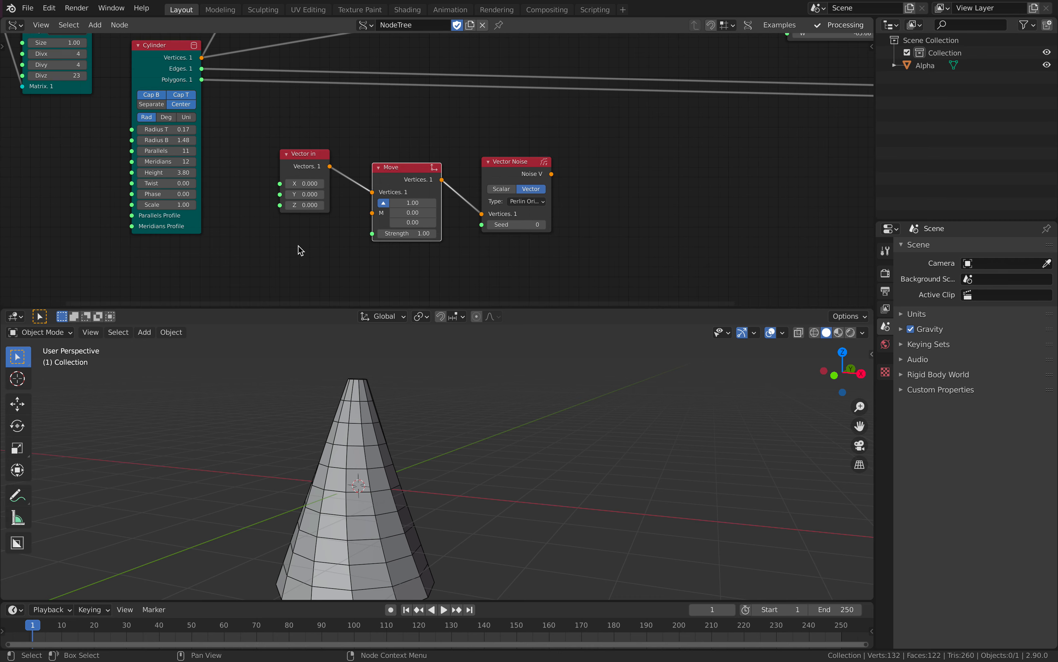
Add a second Vector in node and connect its Vectors to Move's Movement Vectors
key(shift+a)
click(295, 246)
text(vector in)
key(Return)
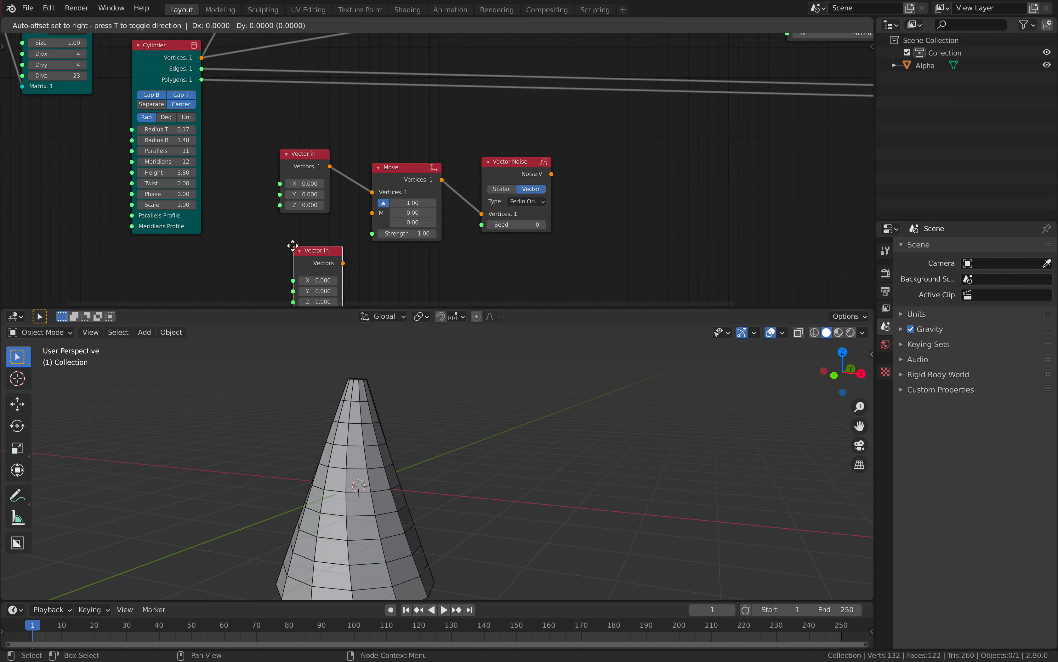
click(285, 242)
drag(333, 254, 372, 213)
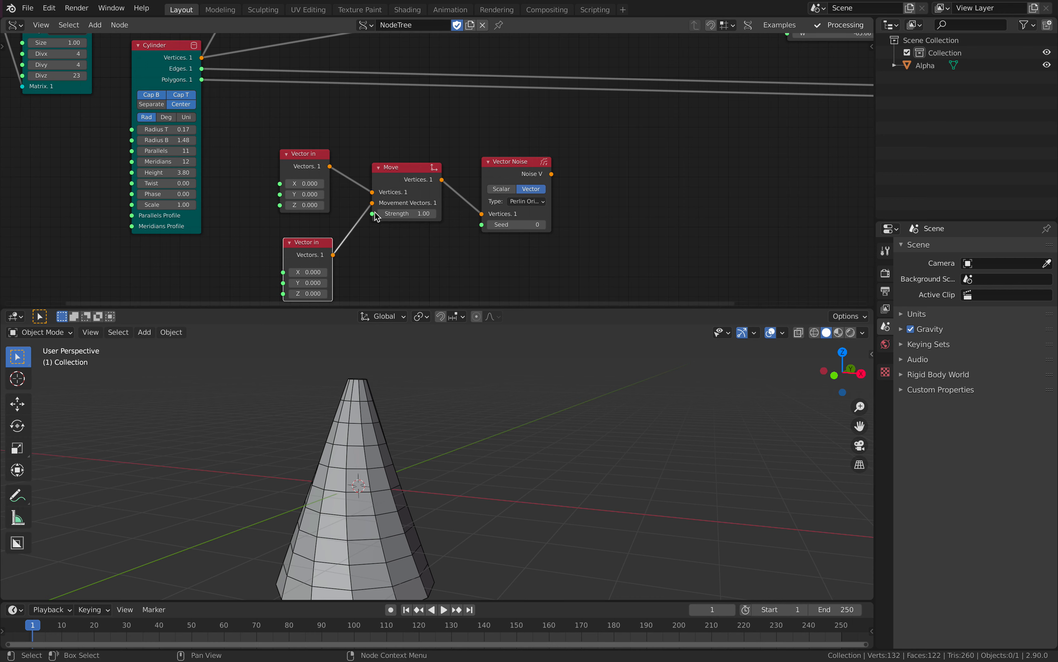
Add a Frame info node and connect Current Frame to X of the second Vector in
middle_drag(303, 236, 361, 241)
key(shift+a)
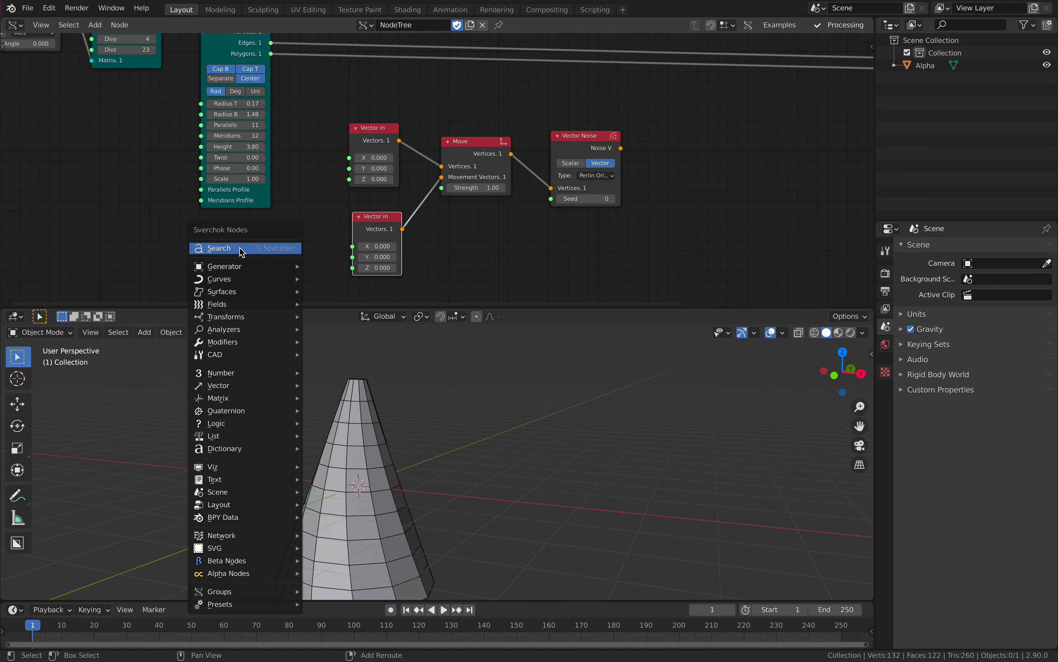
click(262, 246)
text(frame)
key(Down)
key(Down)
key(Down)
key(Down)
key(Down)
key(Down)
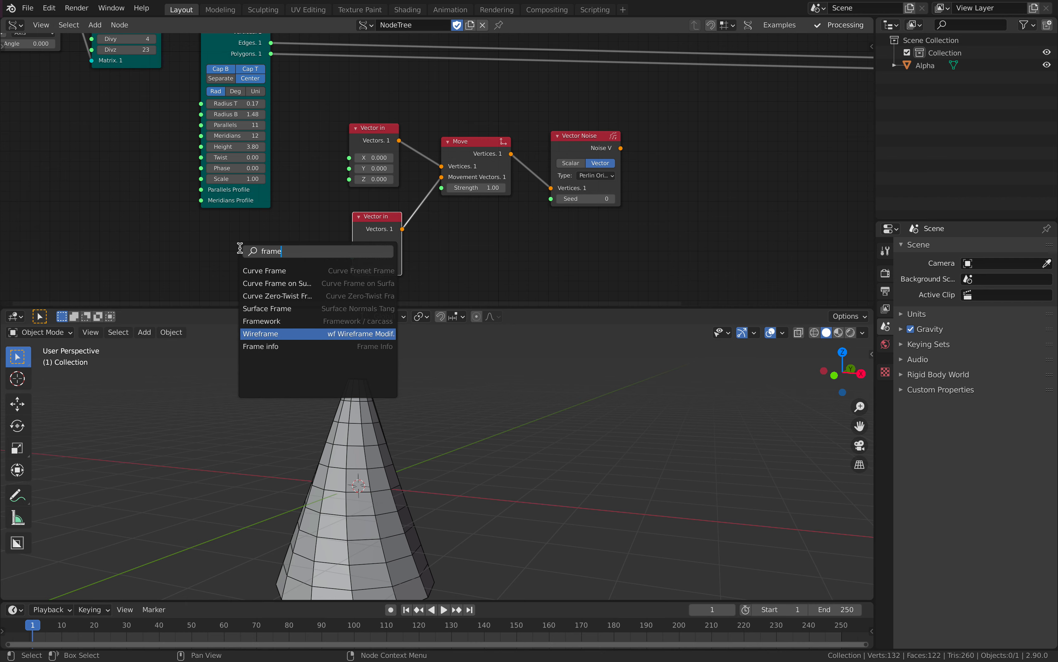
key(Return)
click(244, 239)
drag(313, 251, 405, 257)
Add a Vector out node and connect Vector Noise's Noise V output to its Vectors
middle_drag(408, 256, 343, 283)
scroll(383, 243, down, 2)
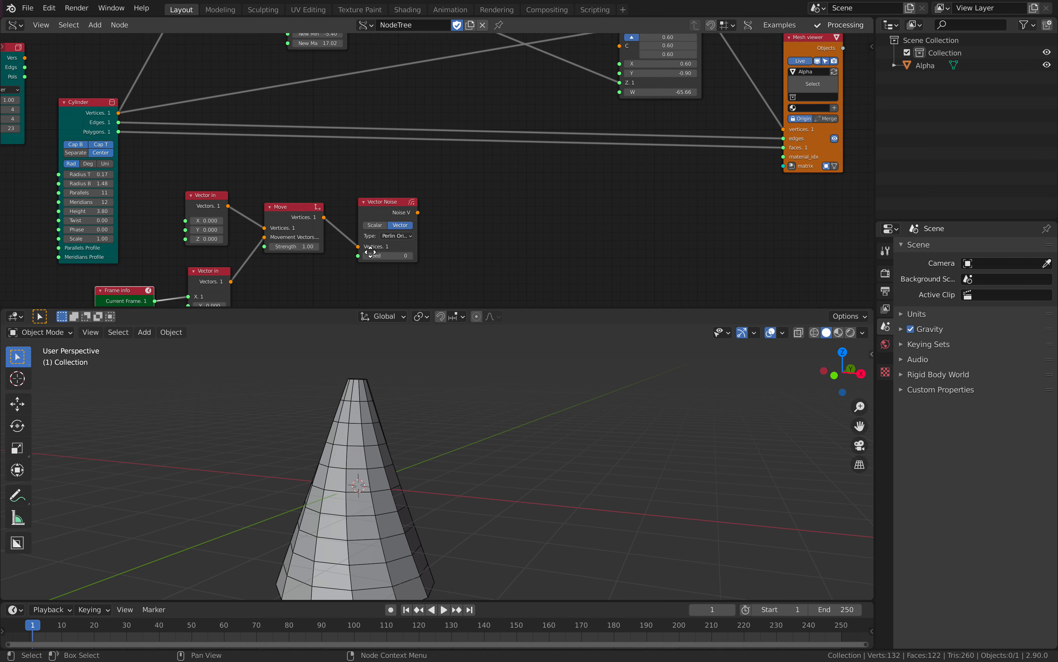
scroll(383, 243, right, 5)
key(shift+a)
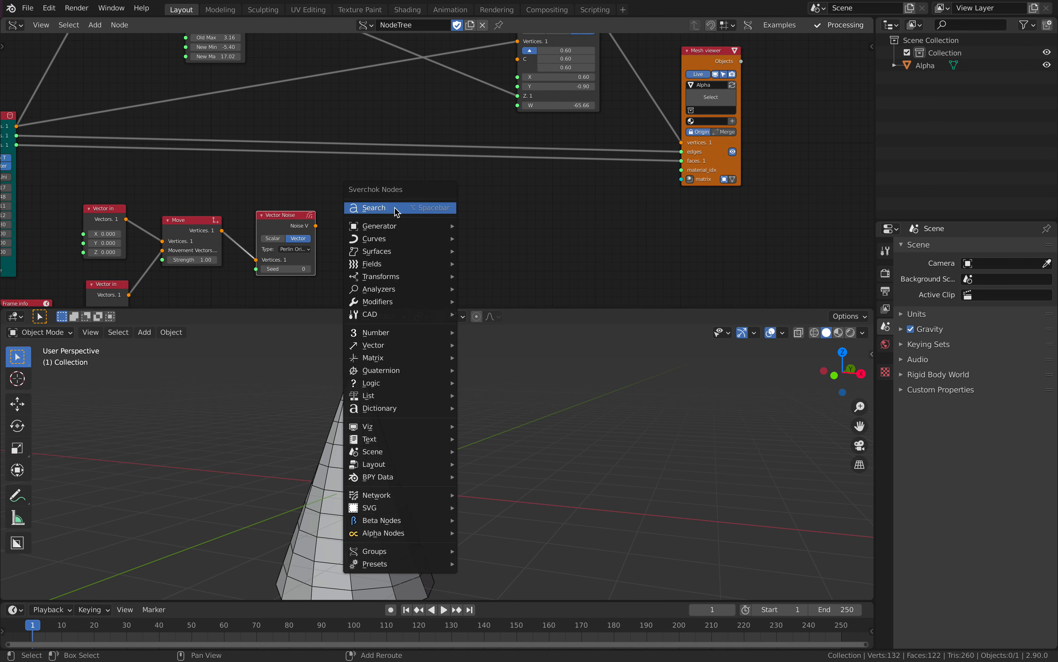
click(397, 212)
text(vector out)
key(Return)
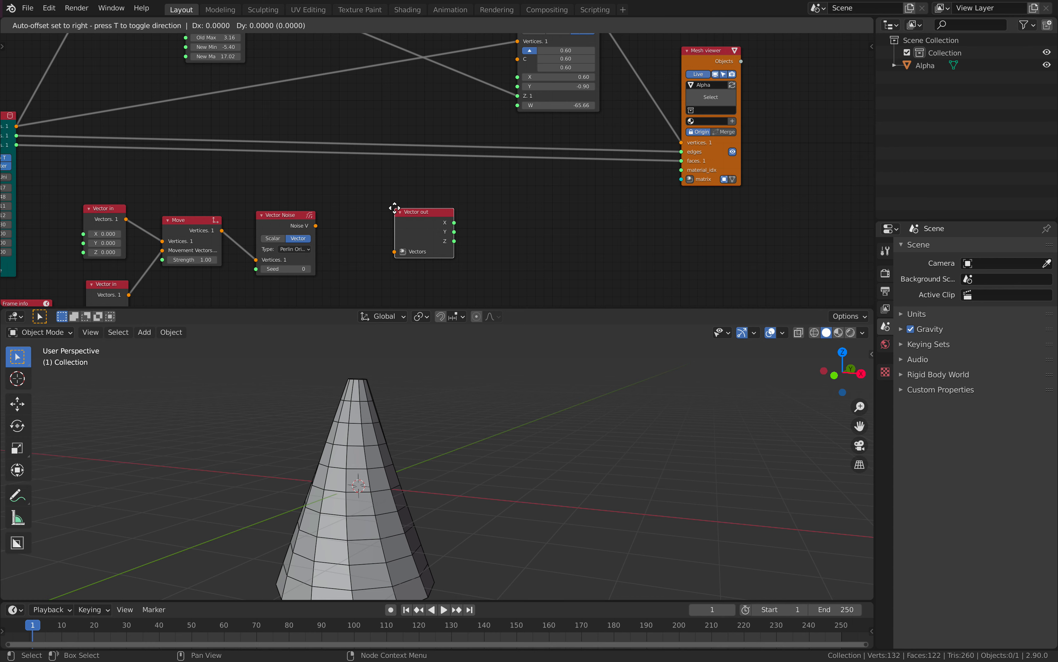
click(370, 197)
drag(316, 225, 375, 241)
Move the new Vector out closer to Rotate and connect its X and Y to Rotate's X and Y
middle_drag(426, 206, 377, 249)
drag(371, 253, 429, 189)
drag(475, 124, 471, 122)
drag(364, 250, 480, 132)
scroll(484, 155, down, 1)
Set Vector Noise's Seed to 50 during animation playback and move Frame info away from the second Vector in
key(space)
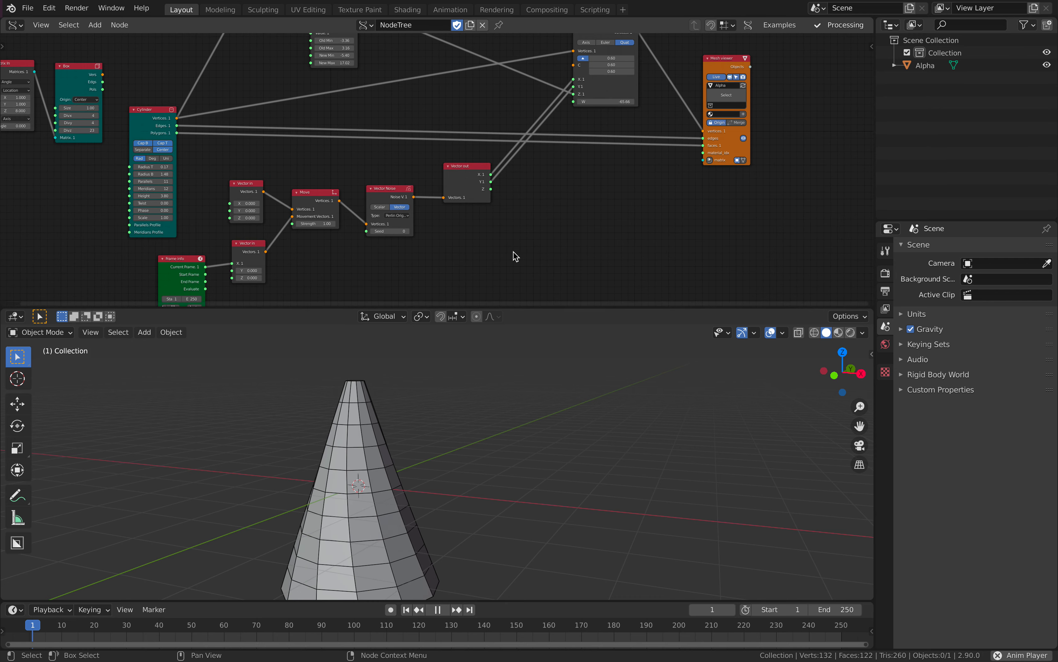
middle_drag(419, 255, 513, 220)
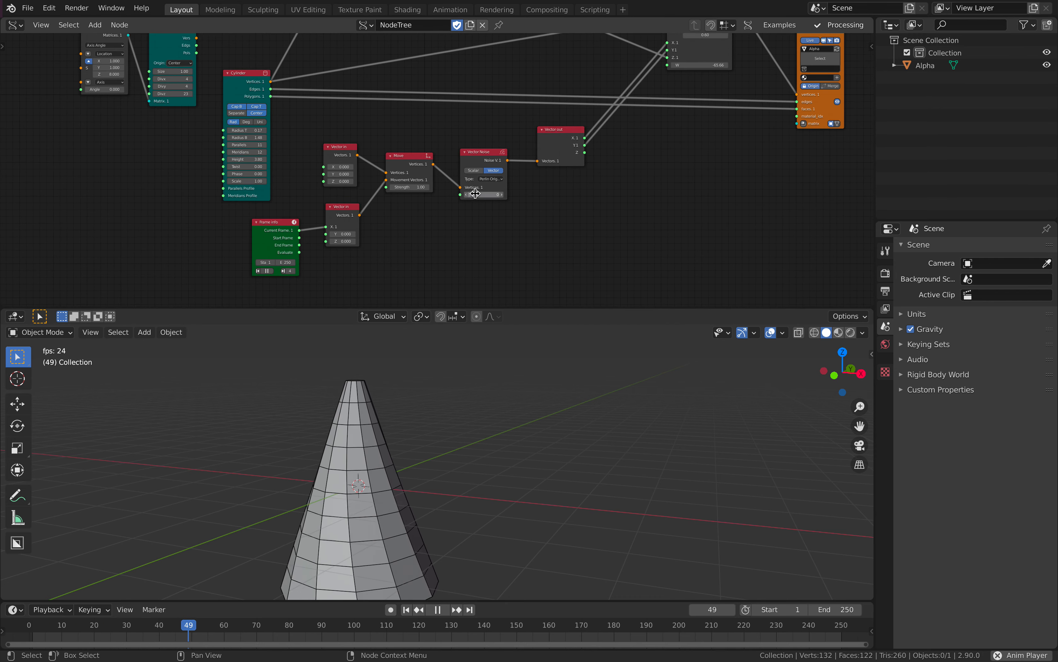
drag(473, 194, 501, 194)
drag(284, 224, 223, 238)
key(space)
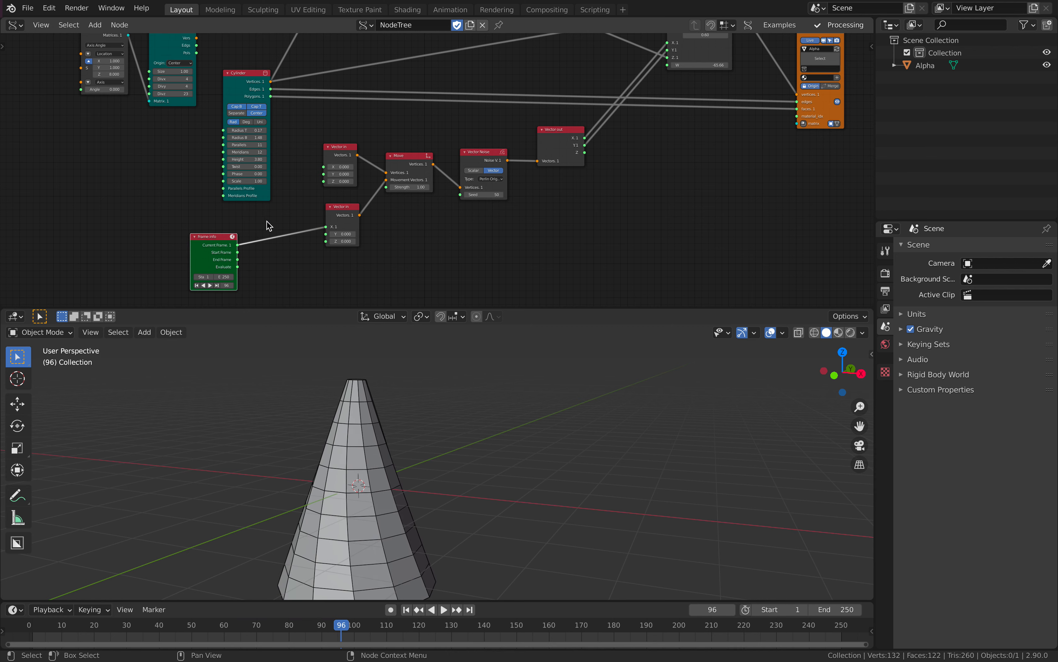
Insert a Multiply math node between Frame info and the second Vector in, set y to 0.08, and preview the animation
key(alt+space)
text(math)
key(Down)
key(Down)
key(Down)
key(Return)
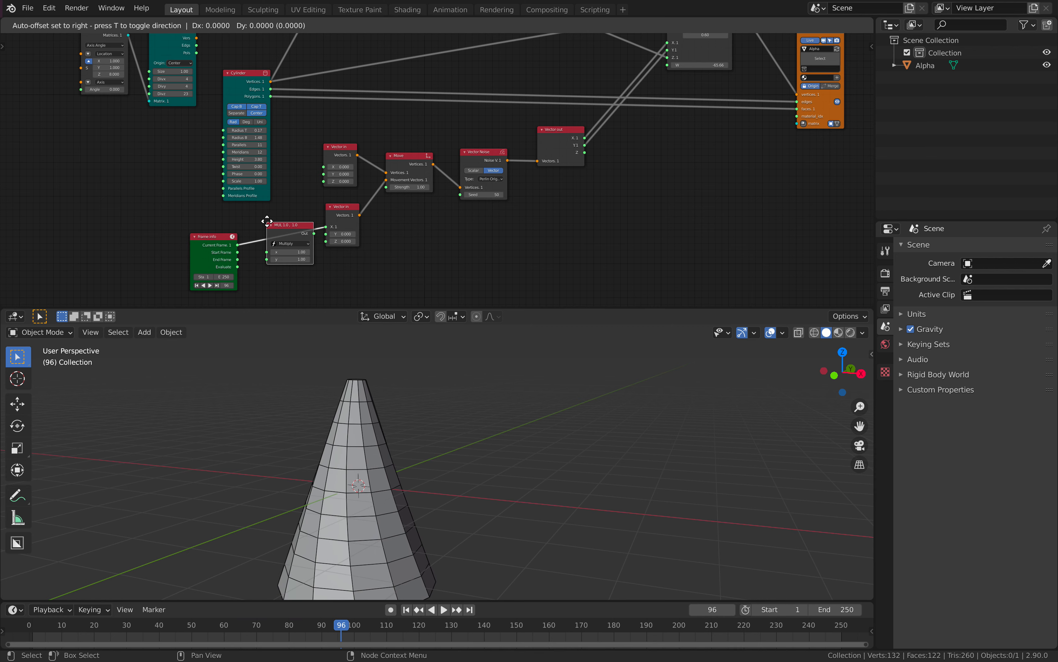
click(264, 220)
drag(282, 259, 322, 259)
key(space)
middle_drag(531, 210, 504, 224)
key(space)
drag(450, 173, 451, 178)
Insert a Vector Math node between Vector Noise and Vector out and set its function to Multiply Scalar
middle_drag(519, 205, 409, 186)
scroll(409, 186, up, 3)
drag(423, 139, 459, 156)
key(alt+space)
text(vec)
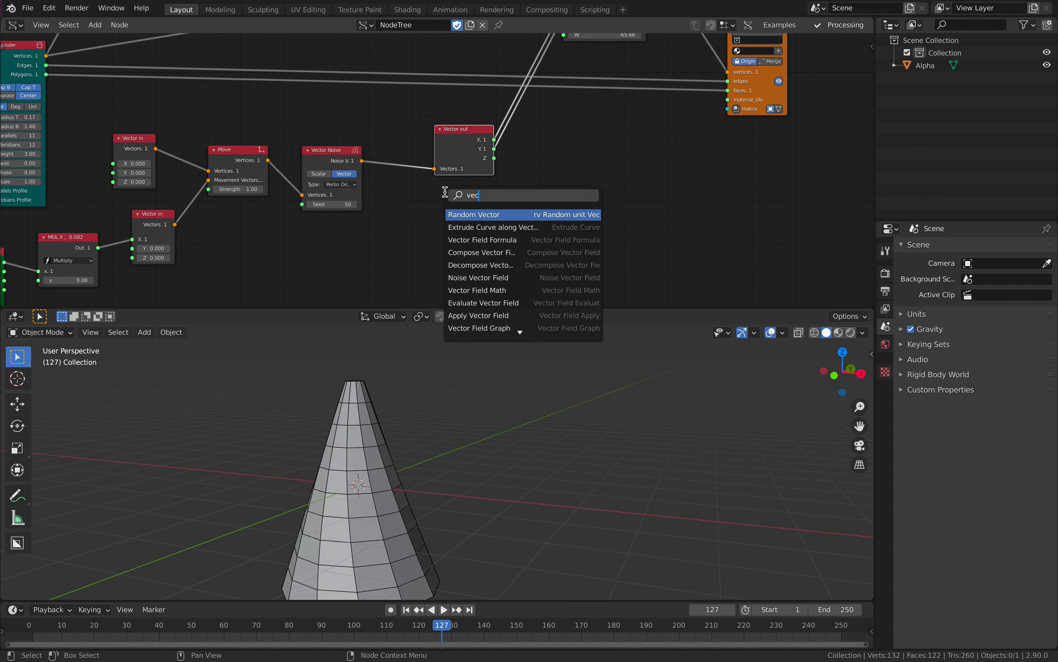
text(tor ma)
key(Return)
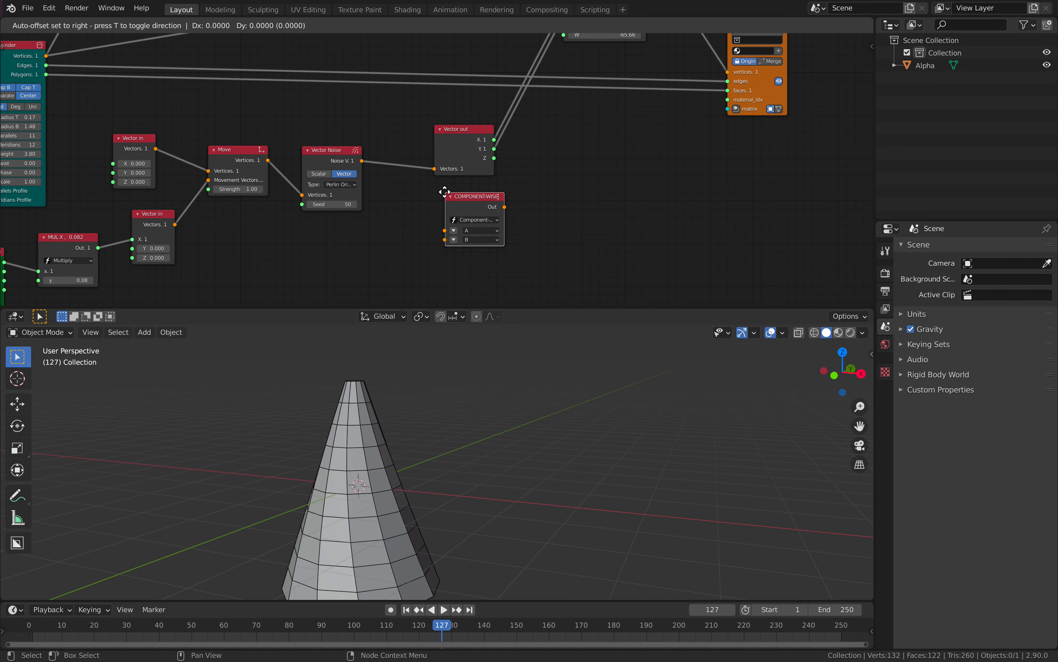
click(396, 141)
click(427, 166)
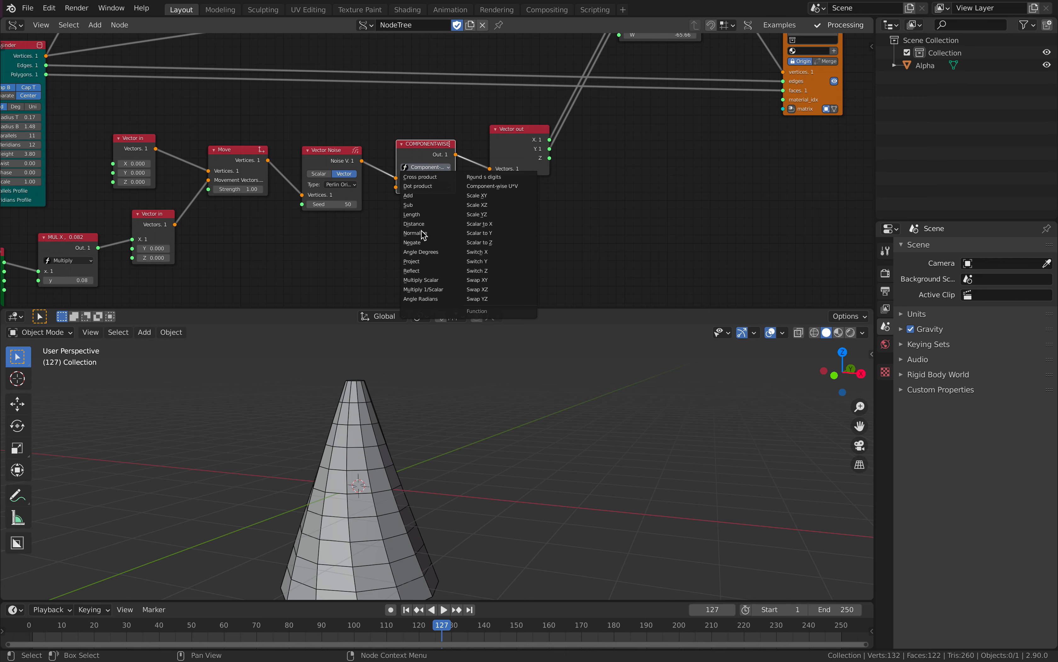
click(421, 280)
scroll(437, 208, down, 2)
middle_drag(437, 208, 468, 198)
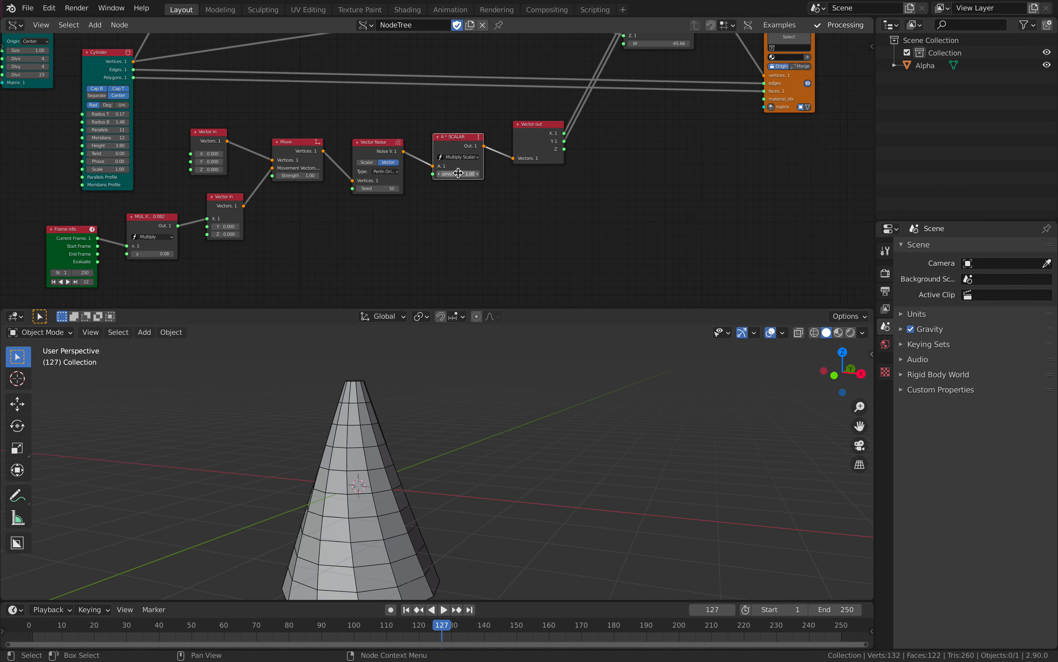
Play the animation, set Map Range's New Min to -4.98 and raise its New Max slightly
key(space)
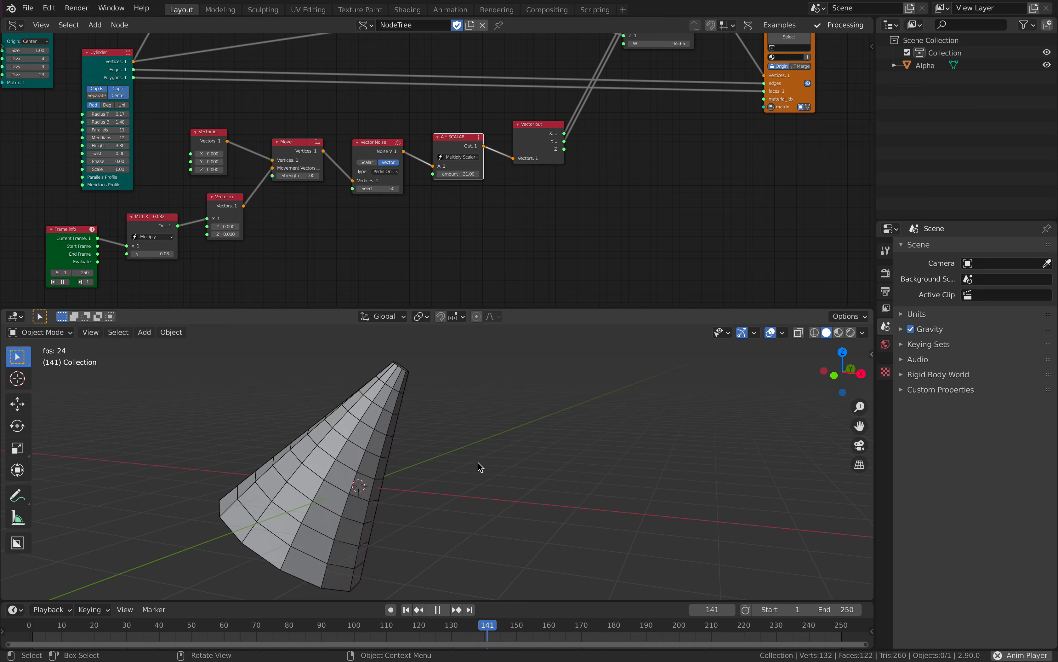
middle_drag(413, 258, 396, 275)
middle_drag(433, 201, 363, 253)
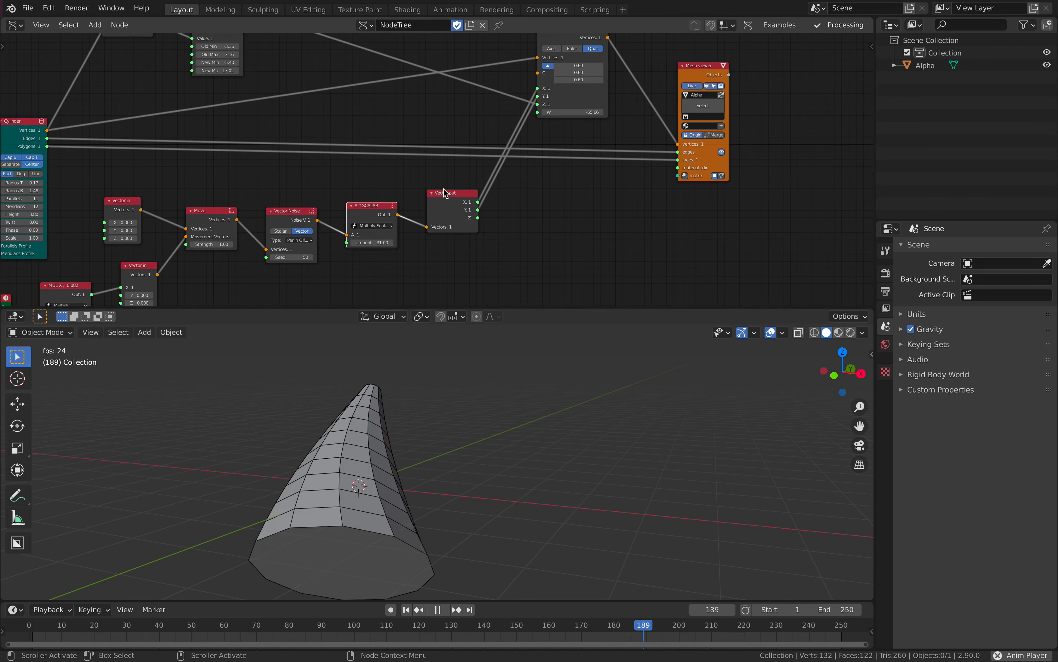
middle_drag(332, 215, 416, 207)
middle_drag(395, 128, 389, 181)
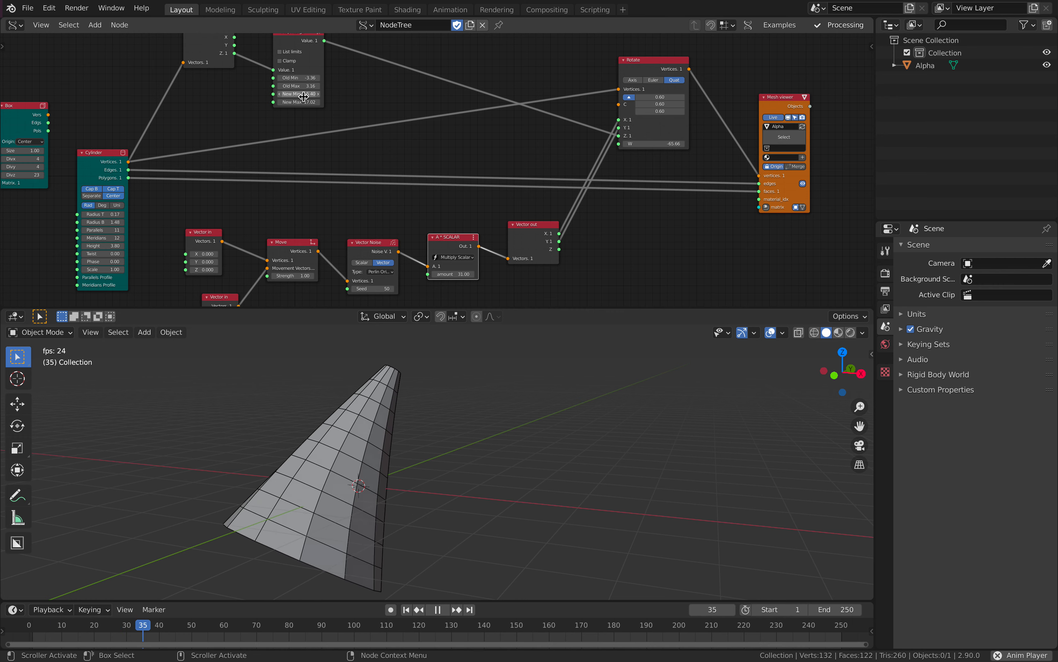
drag(299, 93, 304, 98)
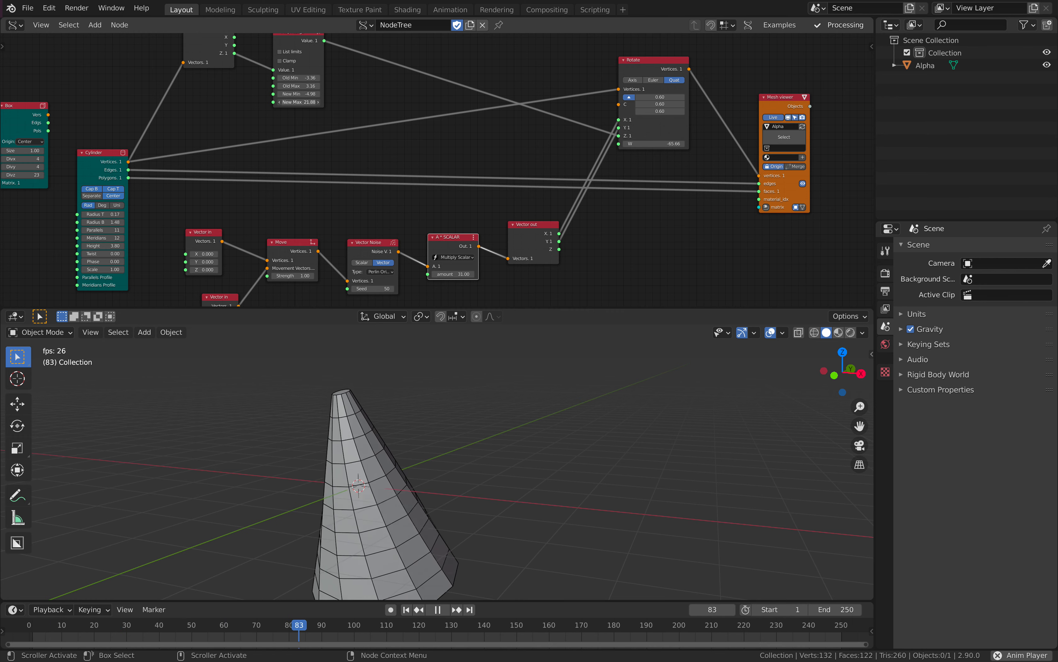
Set Rotate's W to -1.46 and reset all three components of its center to 0
middle_drag(671, 177, 592, 168)
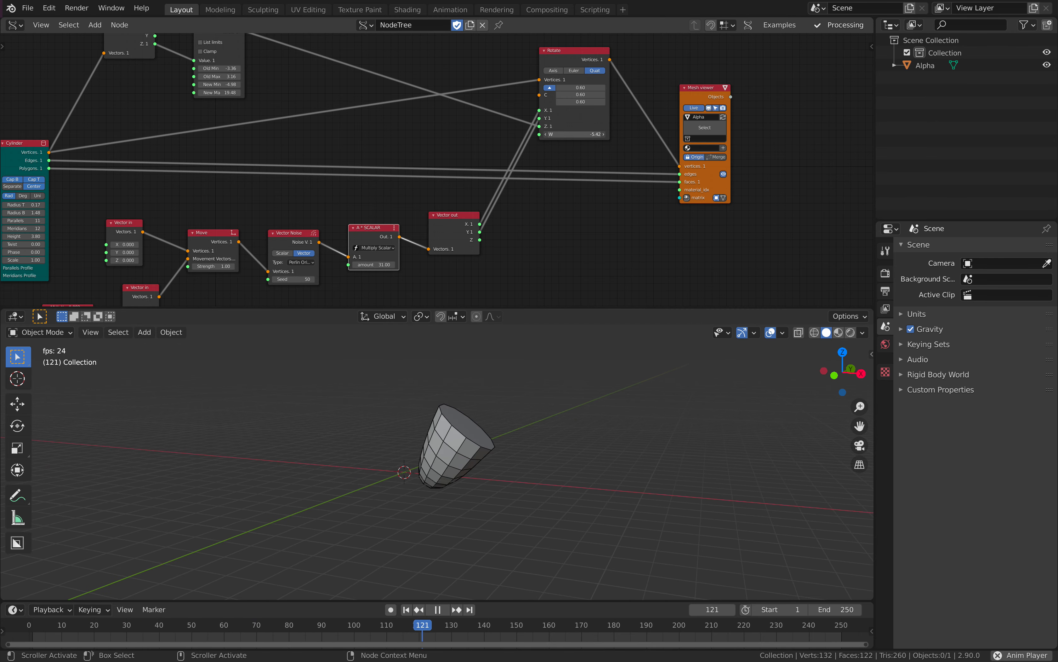
middle_drag(413, 171, 443, 197)
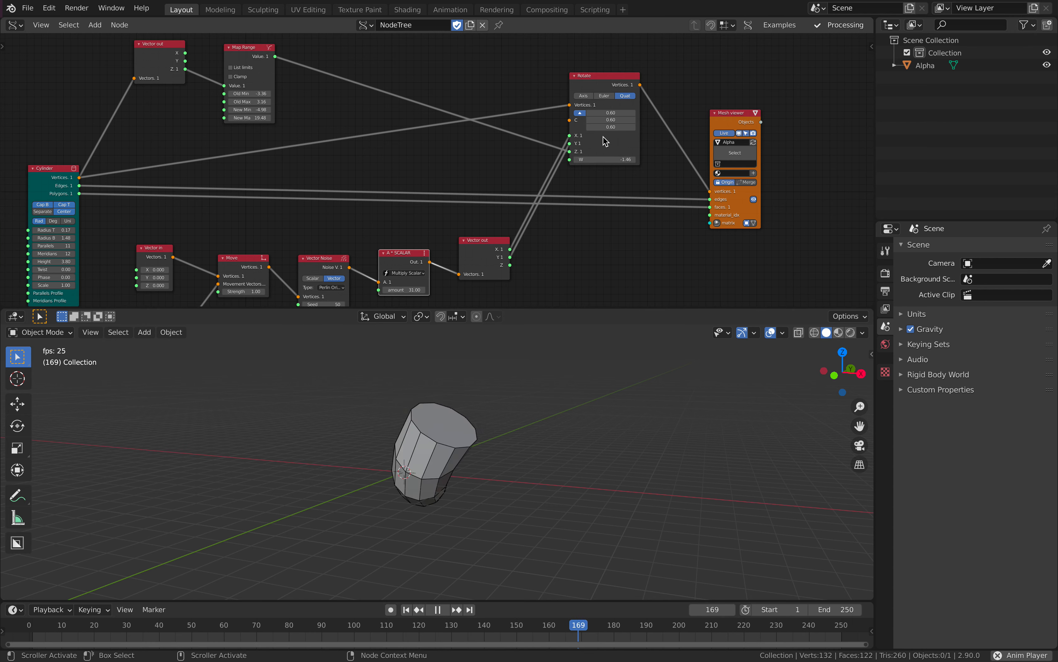
drag(614, 114, 689, 113)
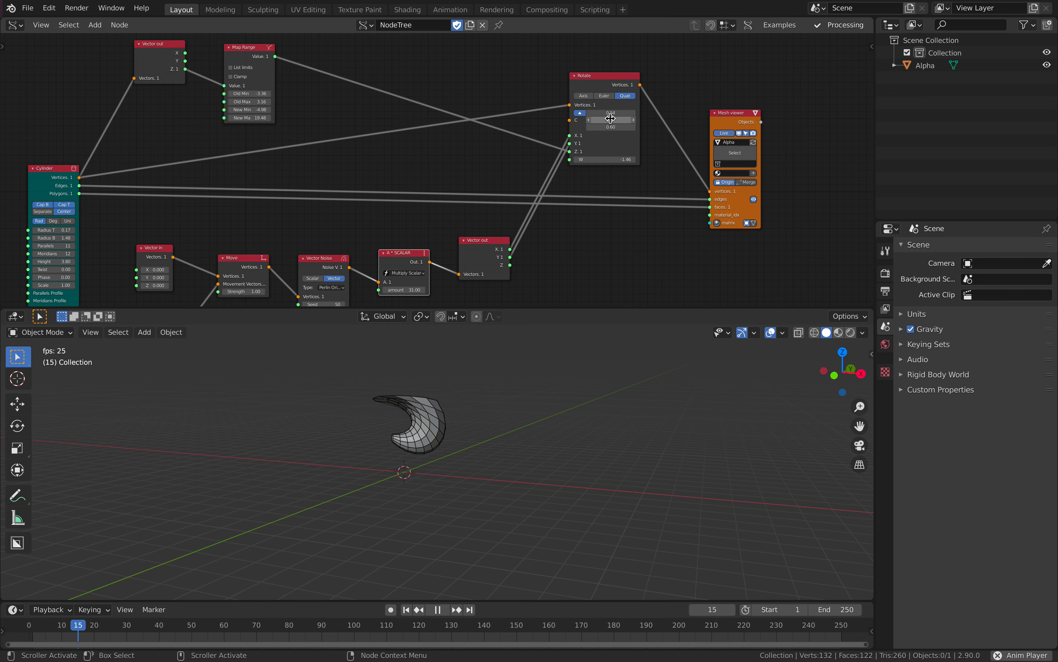
drag(611, 120, 627, 120)
drag(612, 127, 642, 115)
key(BackSpace)
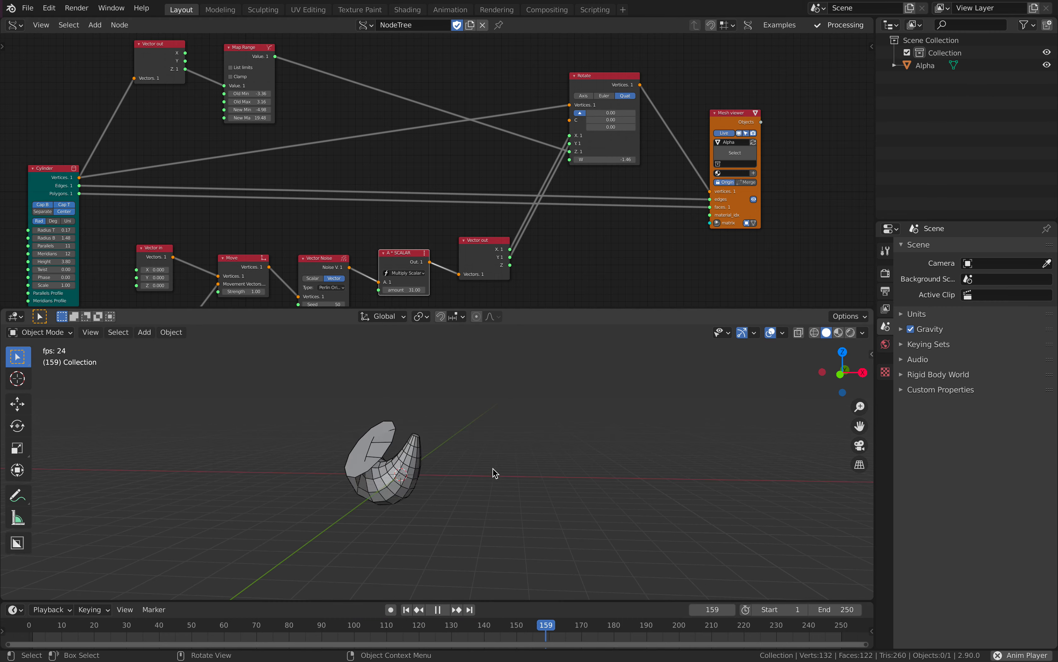
Review the playing cone deformation from another angle together with the connected nodes
middle_drag(496, 468, 449, 471)
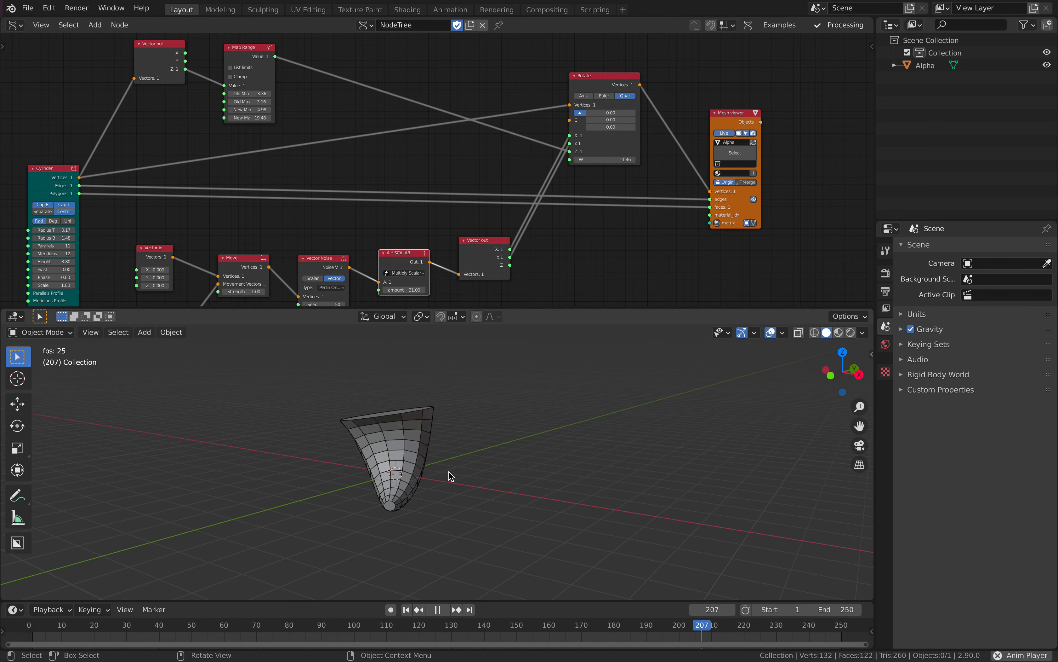
scroll(354, 160, down, 1)
middle_drag(353, 160, 428, 142)
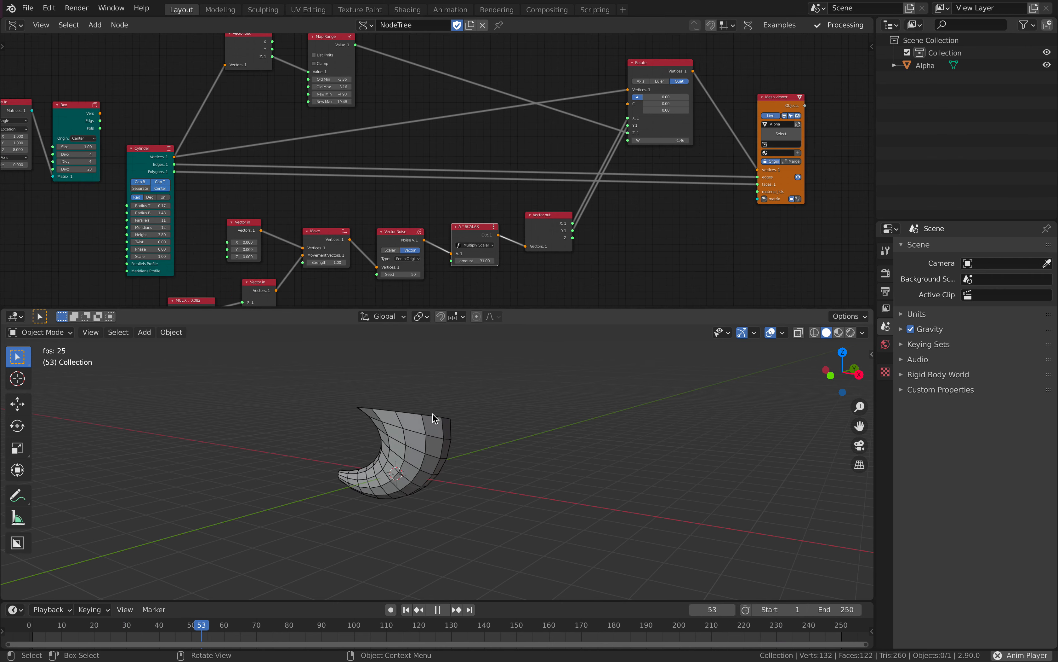
middle_drag(651, 166, 538, 196)
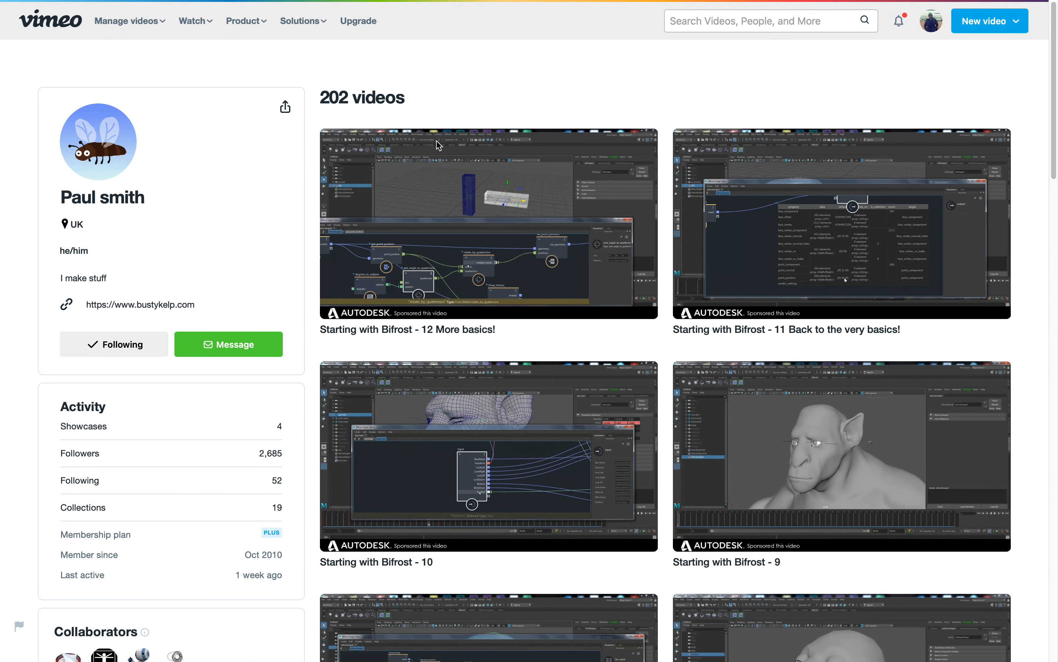
Switch to the creator's Vimeo profile and look through the Starting with Bifrost video series, returning to the start of the list
mouse_move(428, 167)
scroll(429, 170, down, 3)
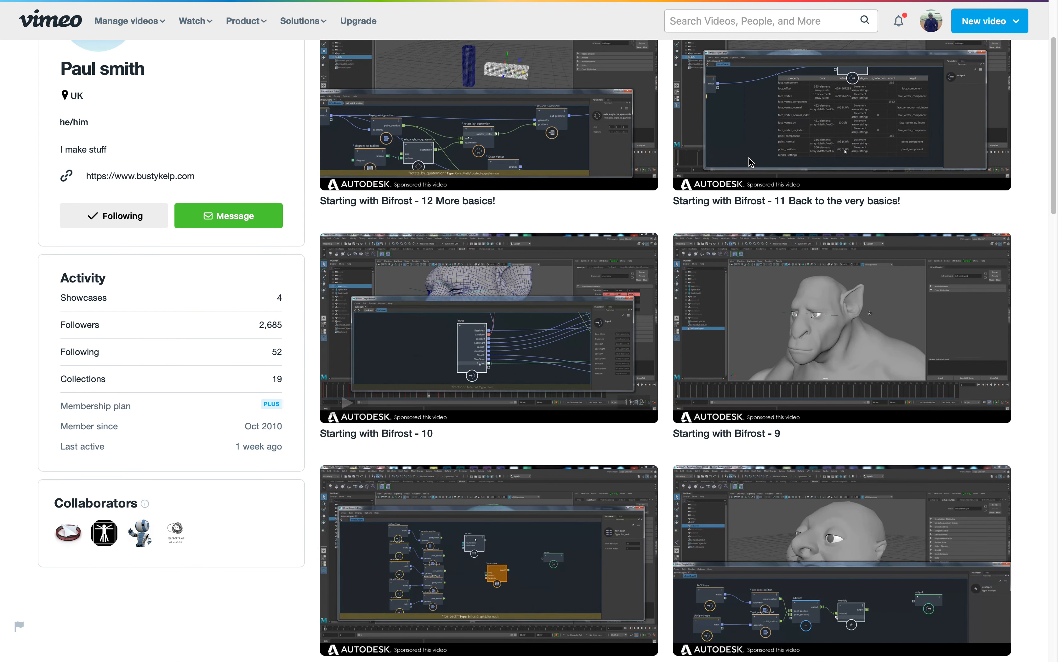
scroll(609, 372, down, 4)
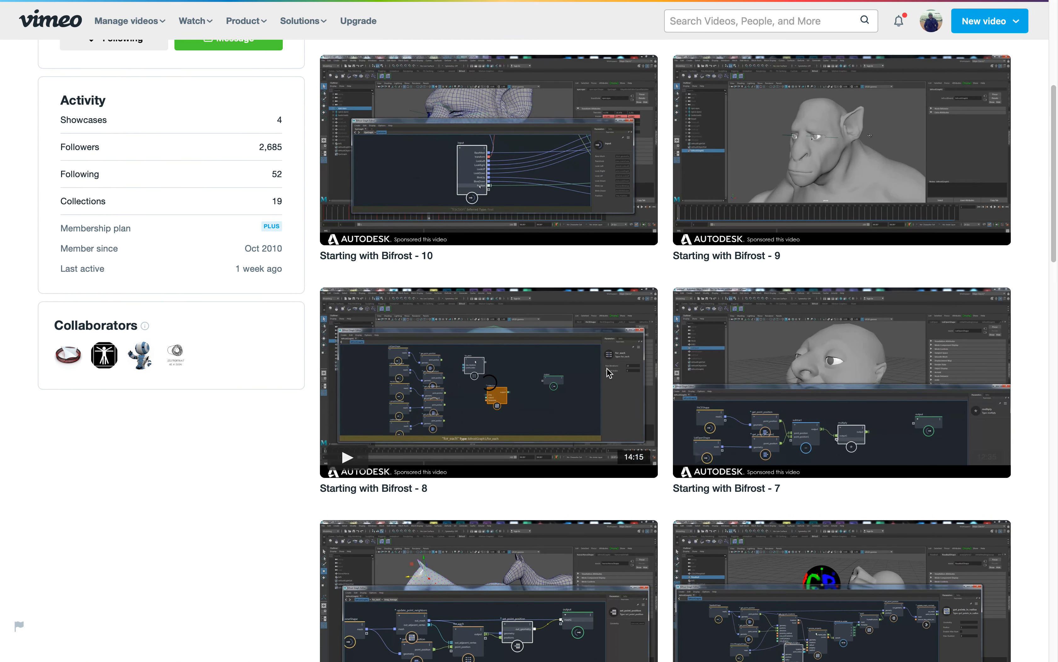
scroll(617, 379, down, 1)
mouse_move(771, 367)
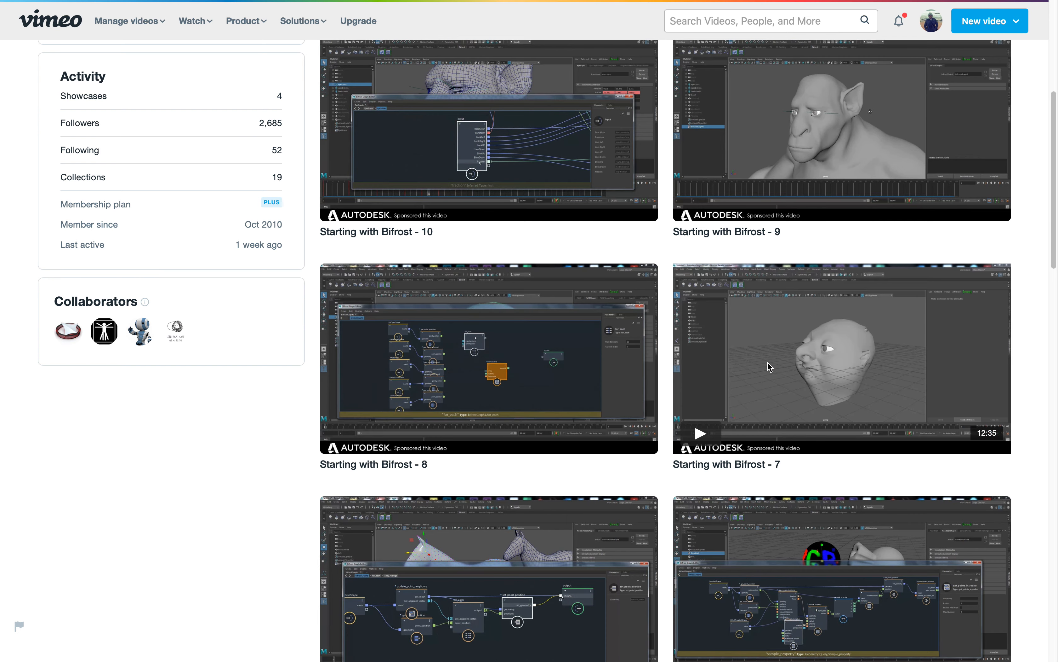
scroll(678, 371, down, 5)
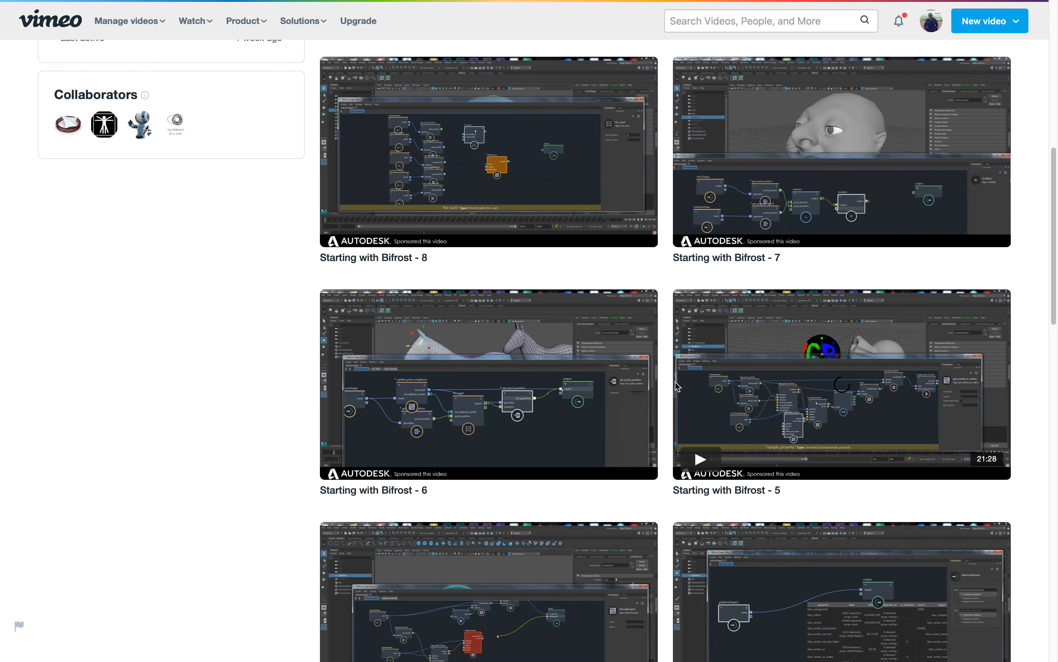
scroll(525, 379, down, 3)
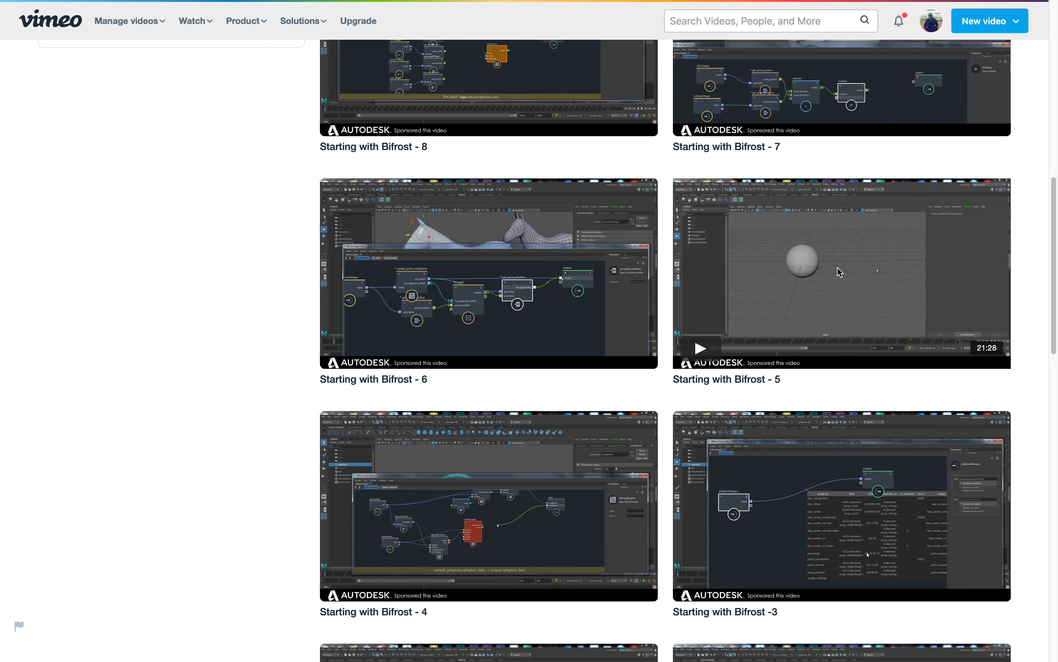
scroll(825, 281, down, 3)
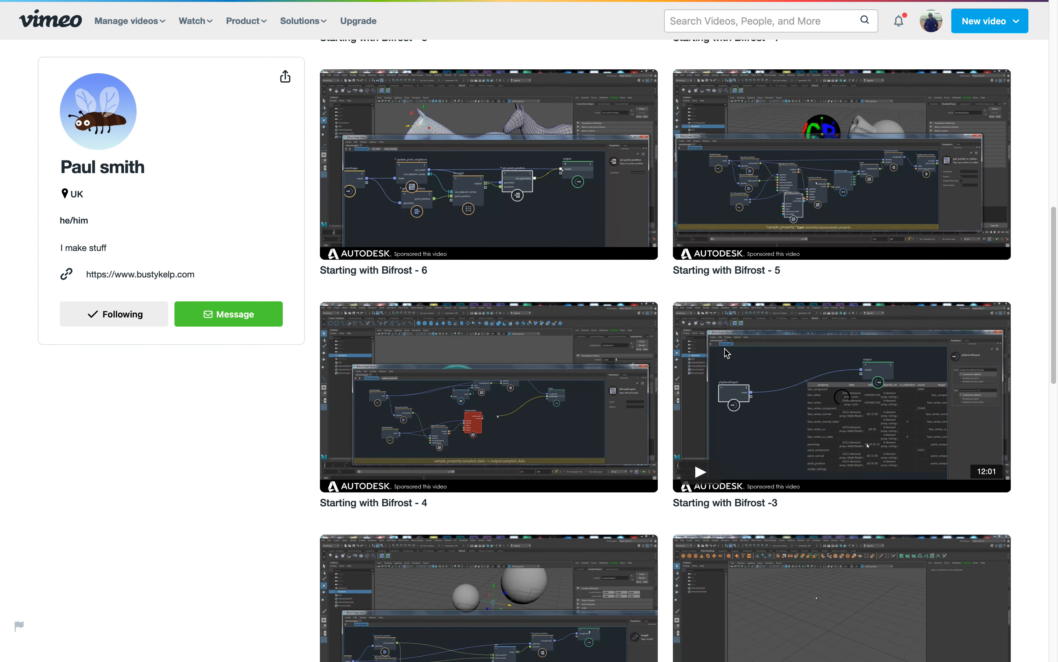
scroll(724, 357, down, 6)
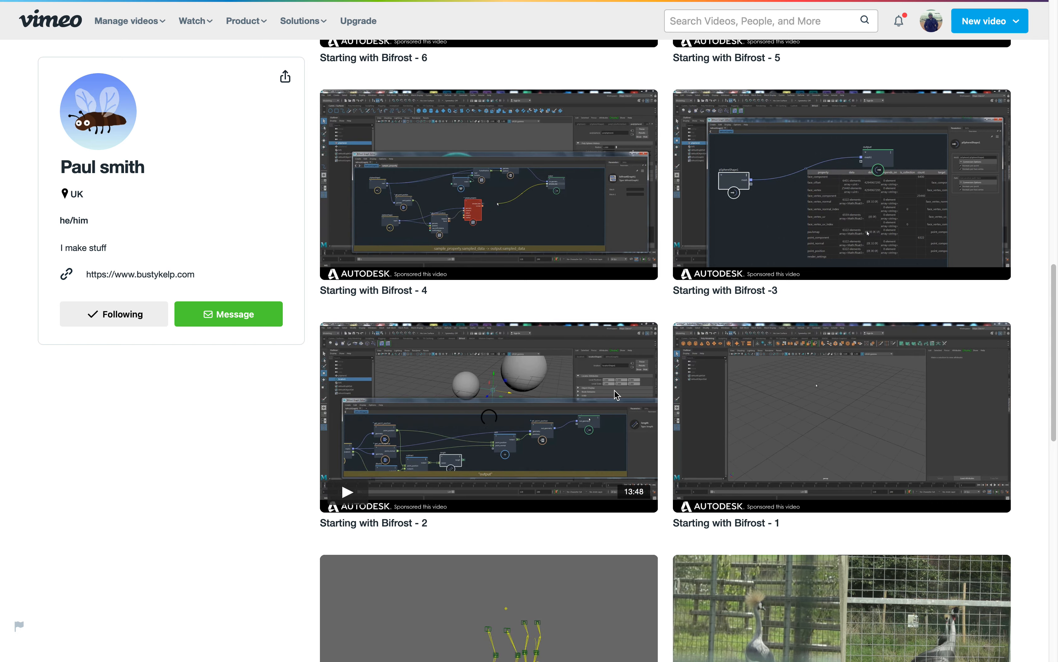
scroll(617, 398, down, 4)
scroll(620, 409, up, 15)
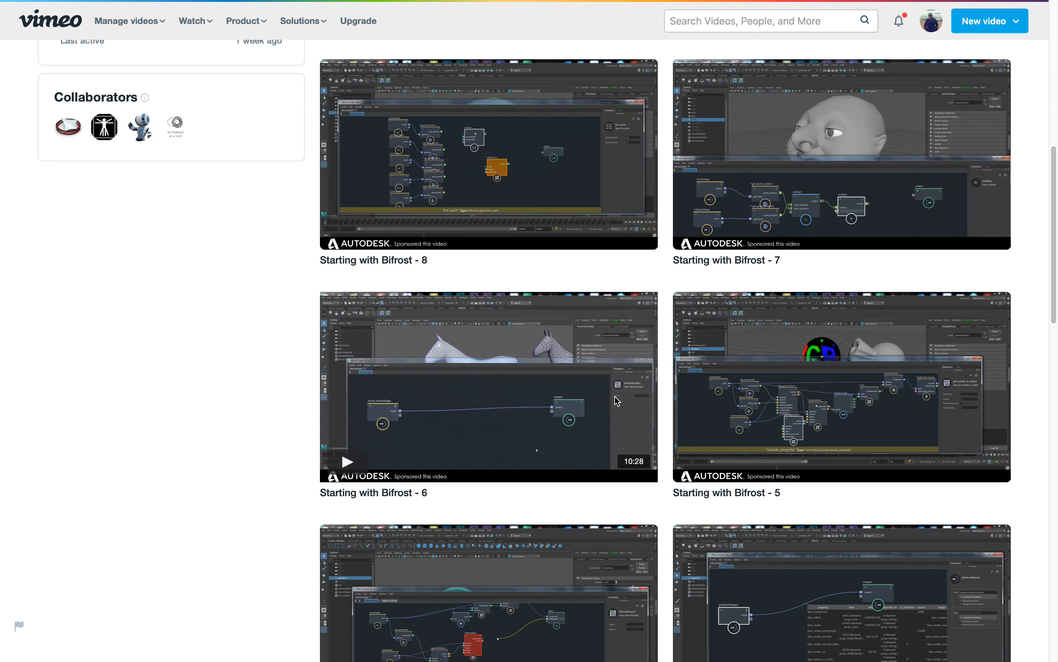
scroll(617, 401, up, 12)
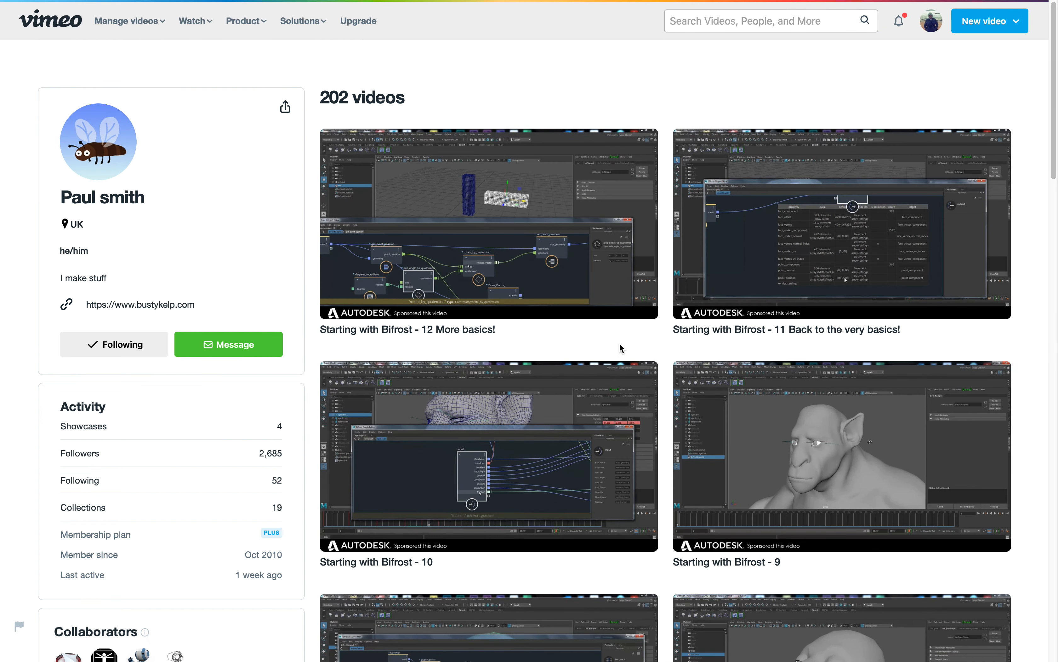